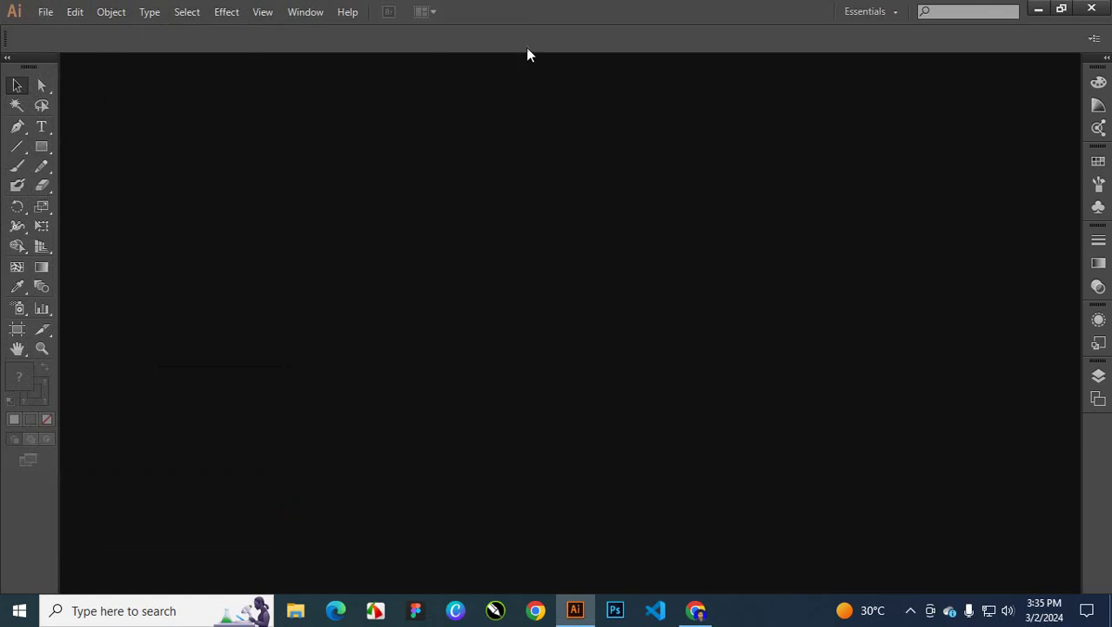
Step: Create a new Letter-size print document, 612 by 792 pt, with one artboard in portrait orientation
click(46, 17)
click(65, 32)
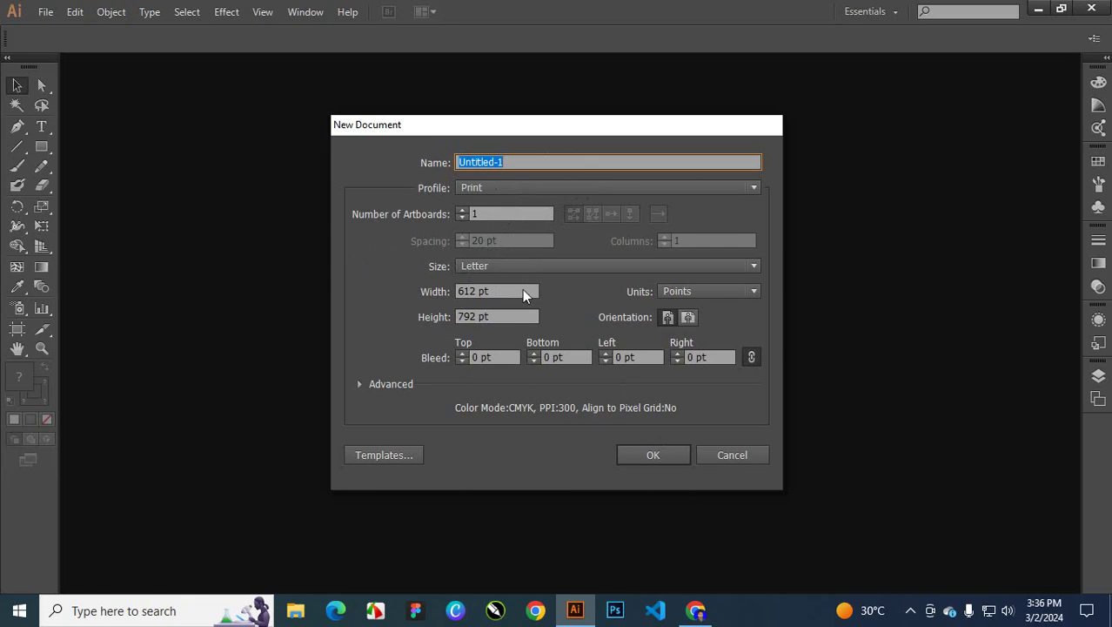
click(668, 456)
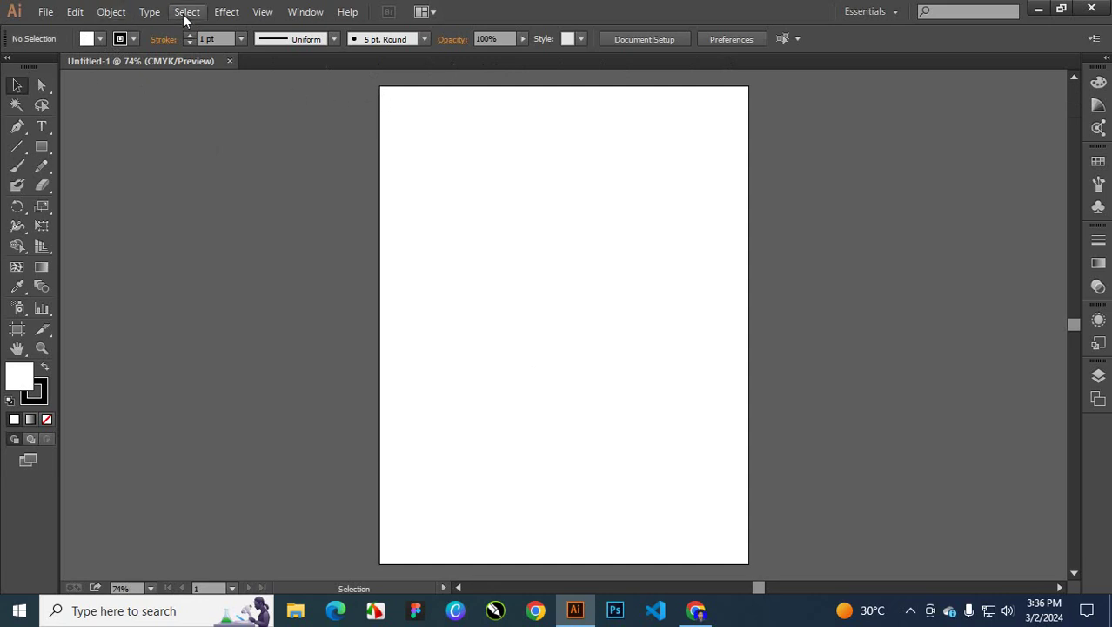
click(228, 12)
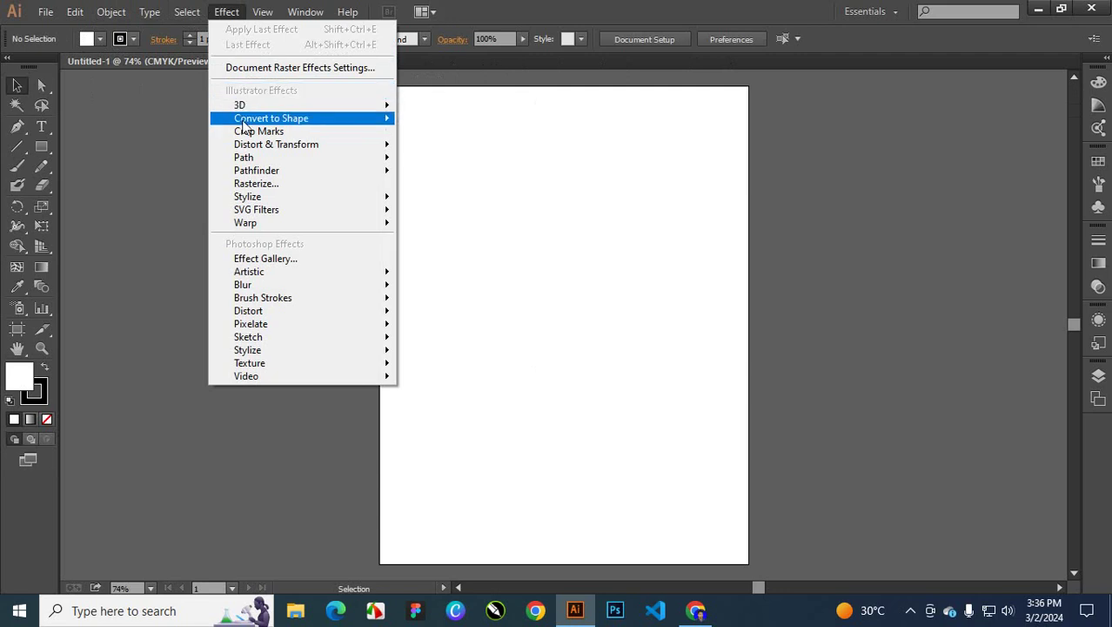
mouse_move(366, 148)
mouse_move(311, 123)
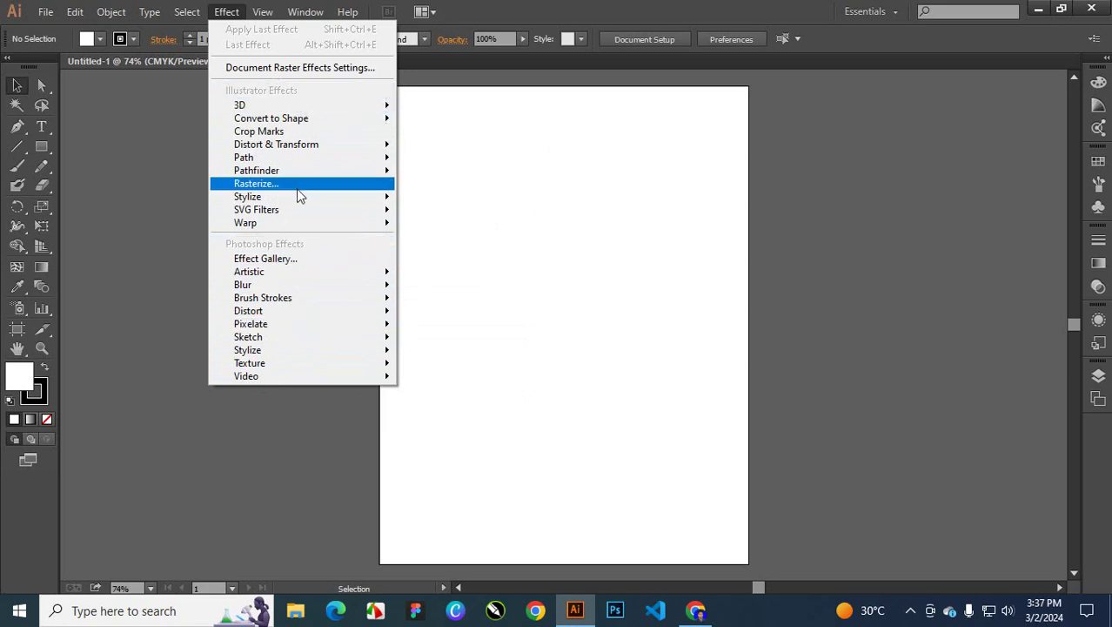
click(515, 195)
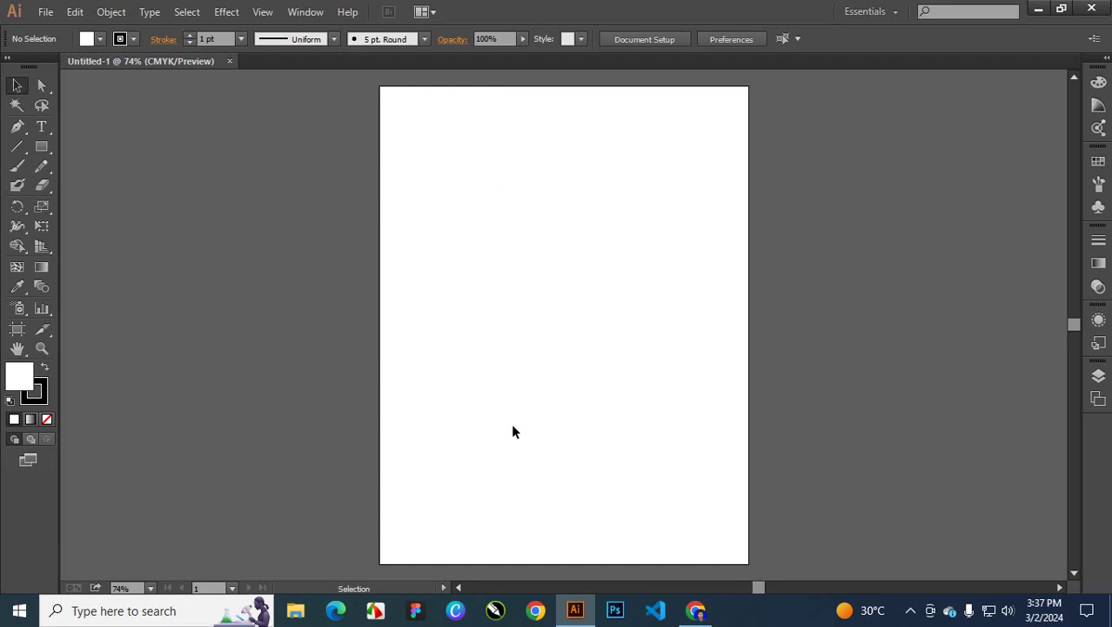
Step: Switch to Photoshop and dismiss the Norton notification
click(616, 610)
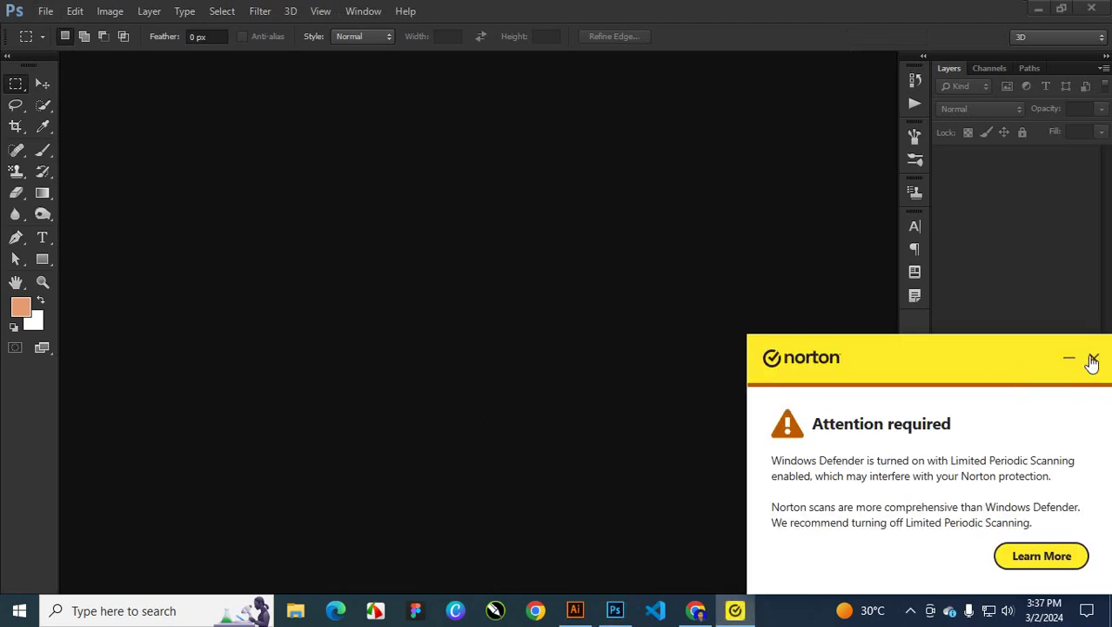
click(1093, 363)
Step: Try to open the portrait image 1919b586-dafe-4dee-88f6-6258dd8499dc from the Desktop
click(45, 19)
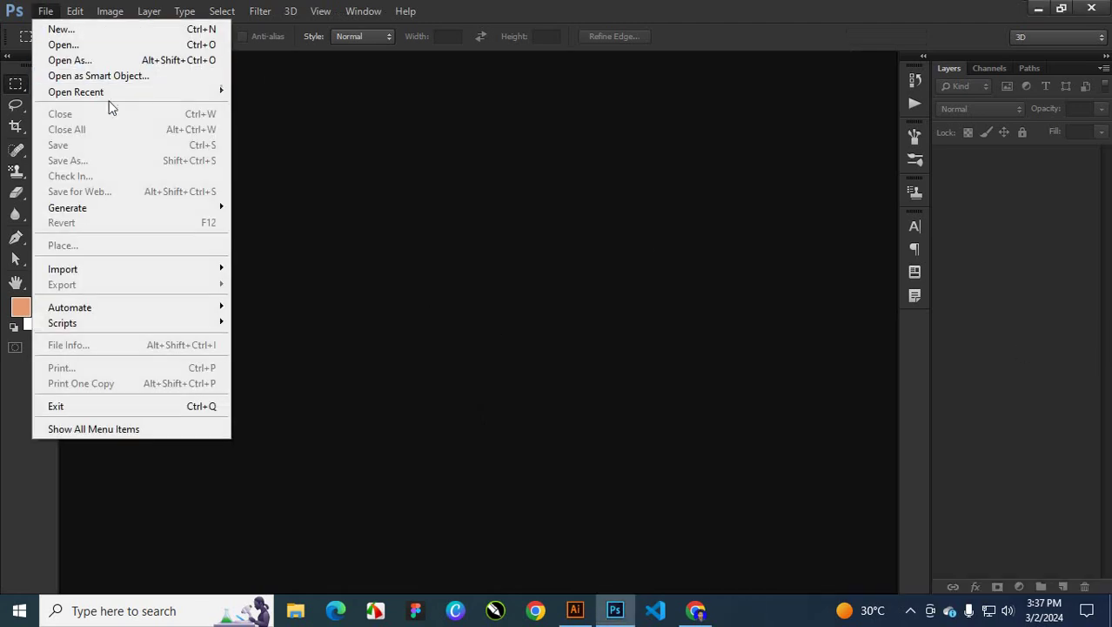
click(77, 45)
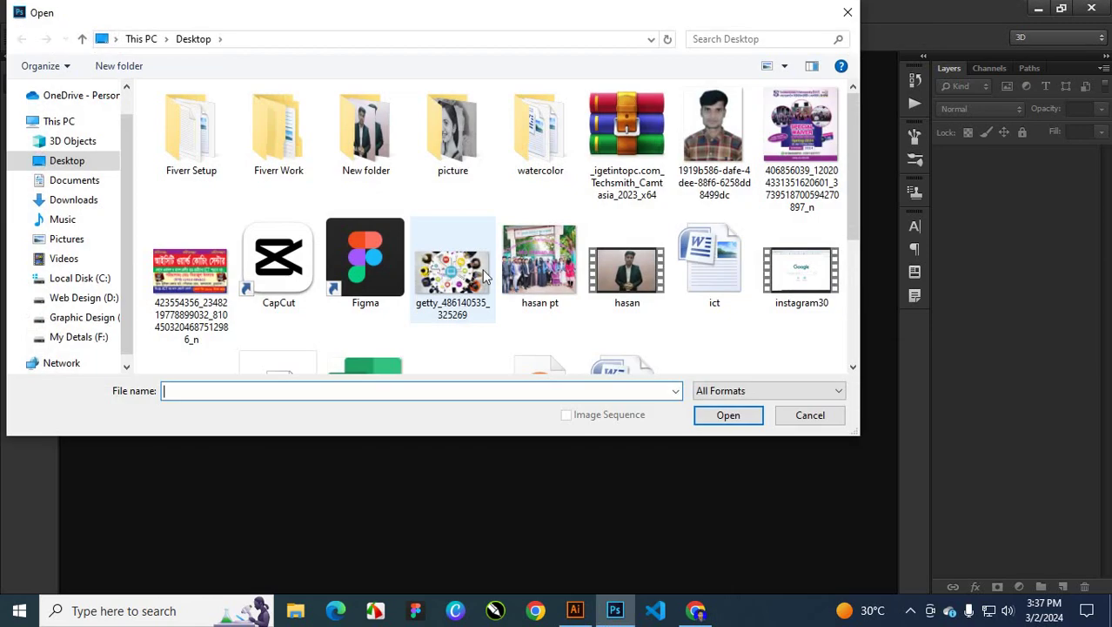
click(704, 146)
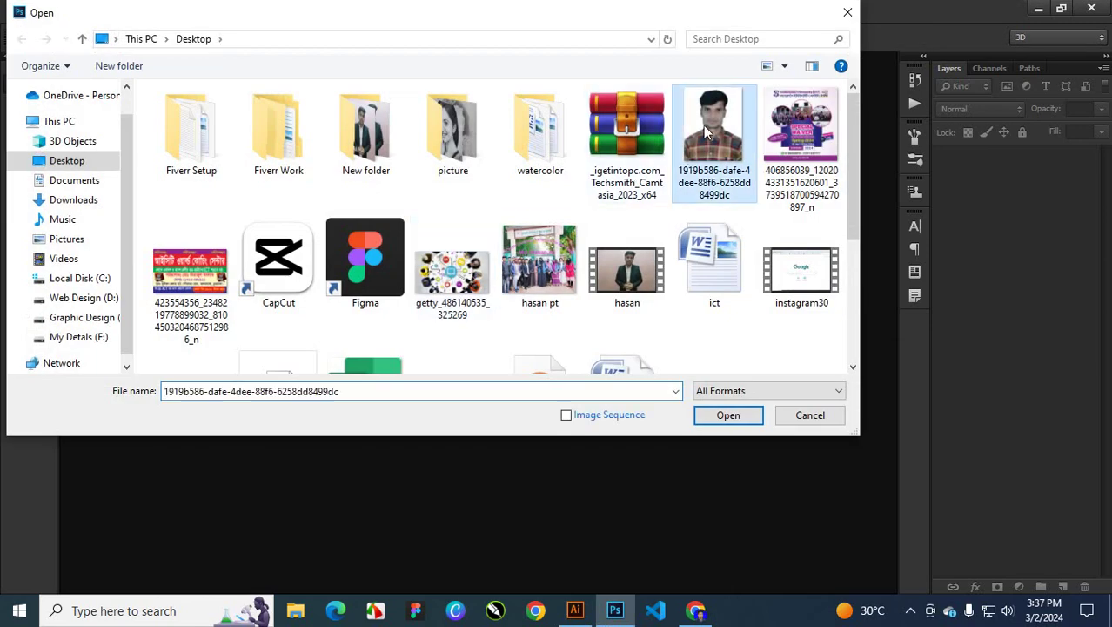
click(729, 416)
click(559, 243)
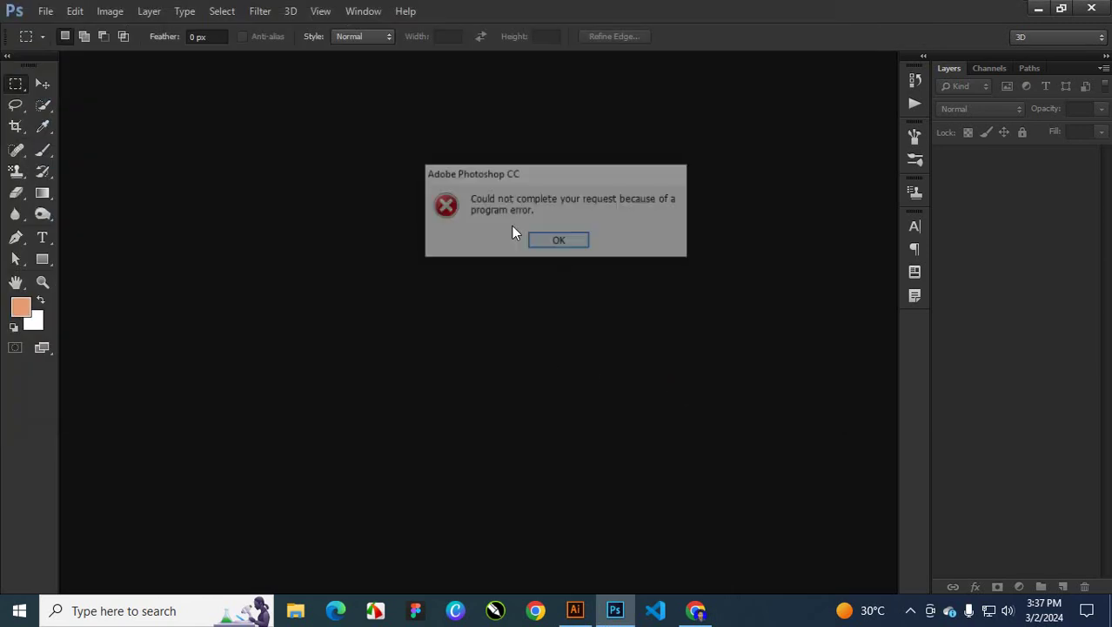
Step: Open the group photo JPG of people standing at the school gate from the Desktop folder
click(46, 11)
click(73, 45)
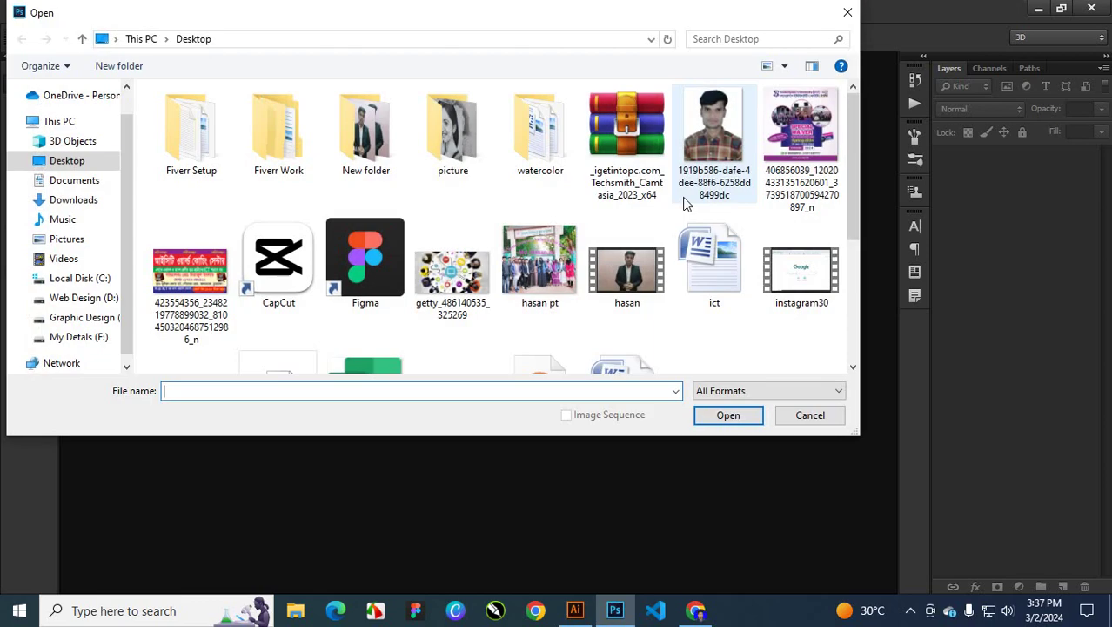
scroll(692, 200, down, 3)
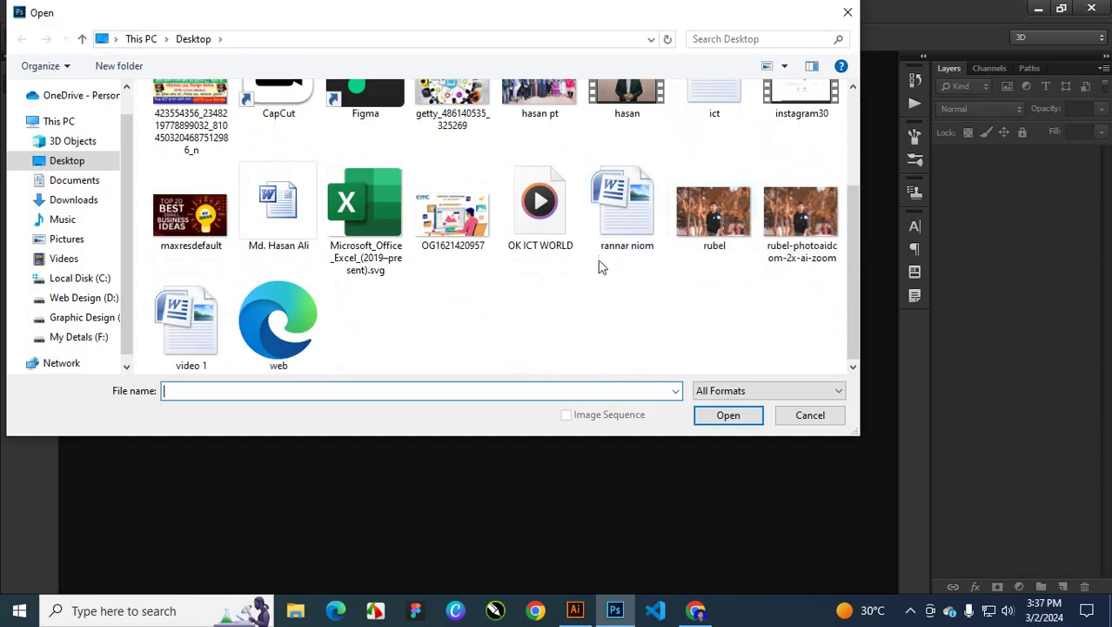
scroll(583, 273, up, 3)
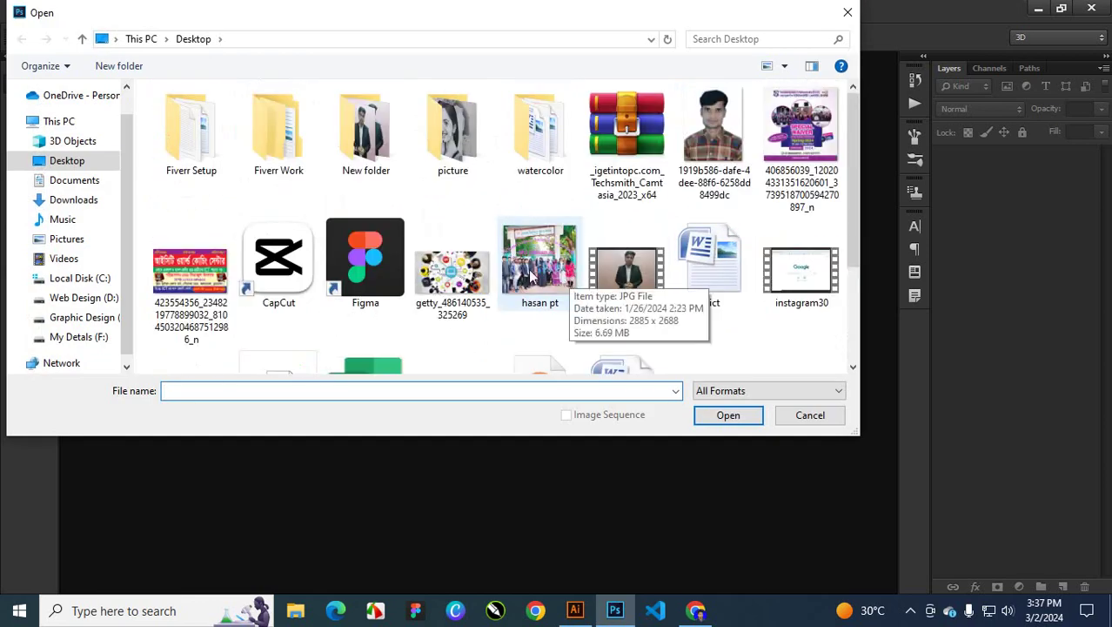
click(566, 274)
click(731, 417)
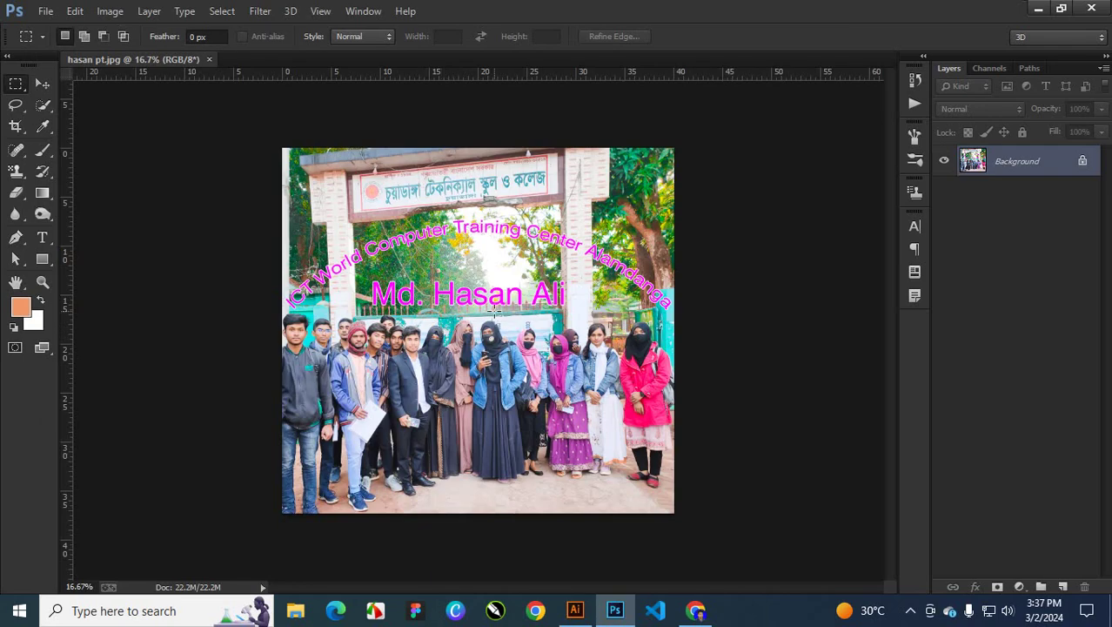
Step: Examine the group photo's pixel grid at 3200% magnification beside the face with the smiley mask
key(ctrl+plus)
key(ctrl+plus)
key(ctrl+plus)
key(ctrl+plus)
key(ctrl+plus)
key(ctrl+plus)
key(ctrl+plus)
key(ctrl+plus)
key(ctrl+plus)
key(ctrl+plus)
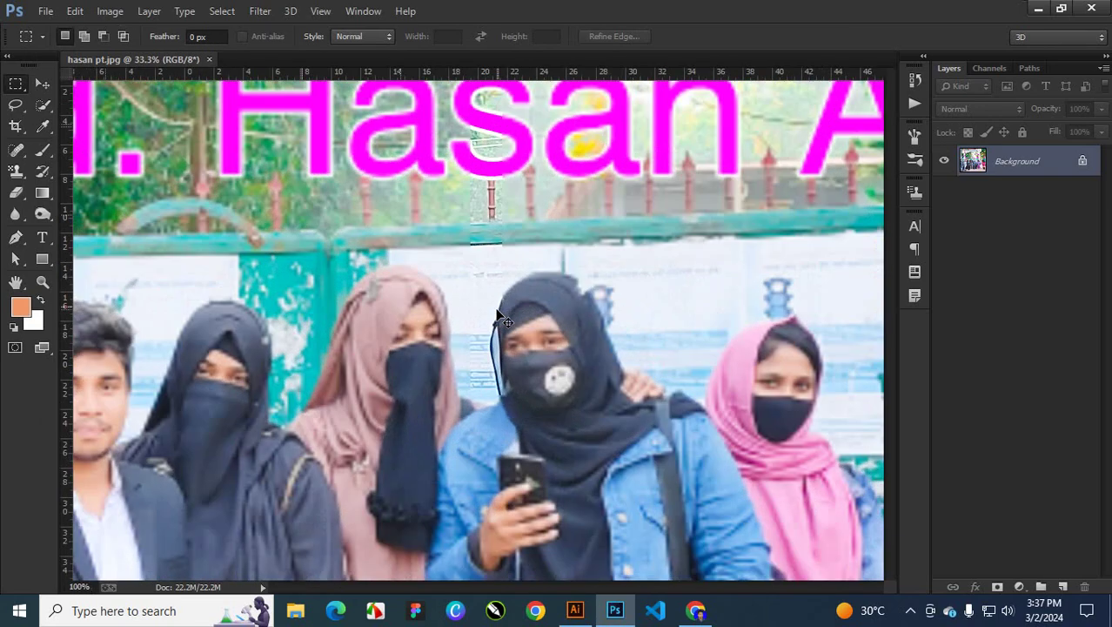
key(ctrl+plus)
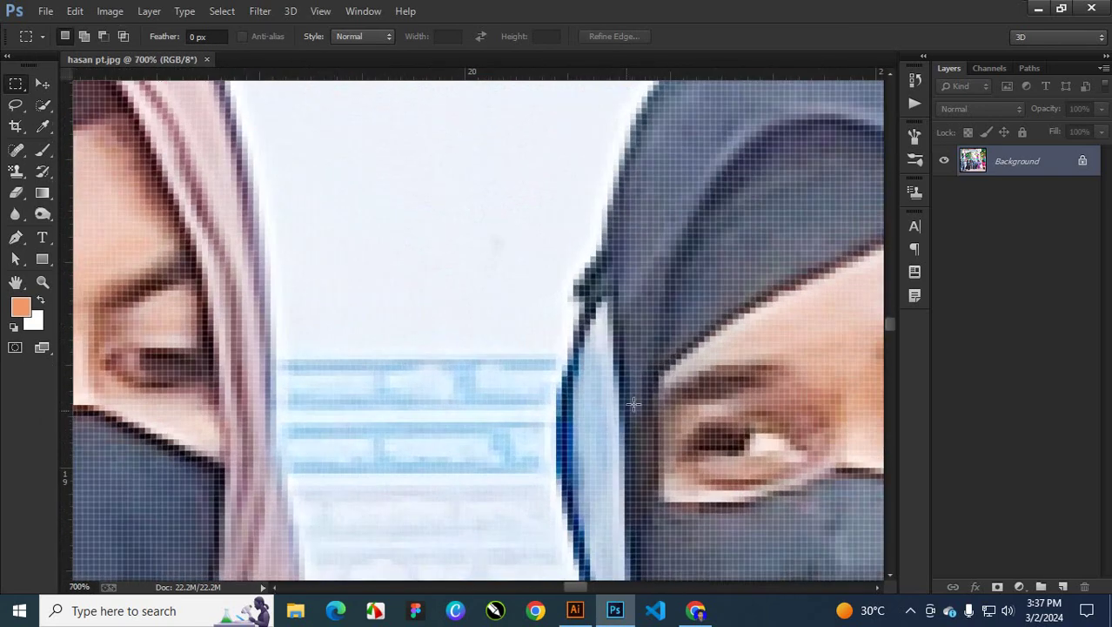
drag(603, 420, 421, 215)
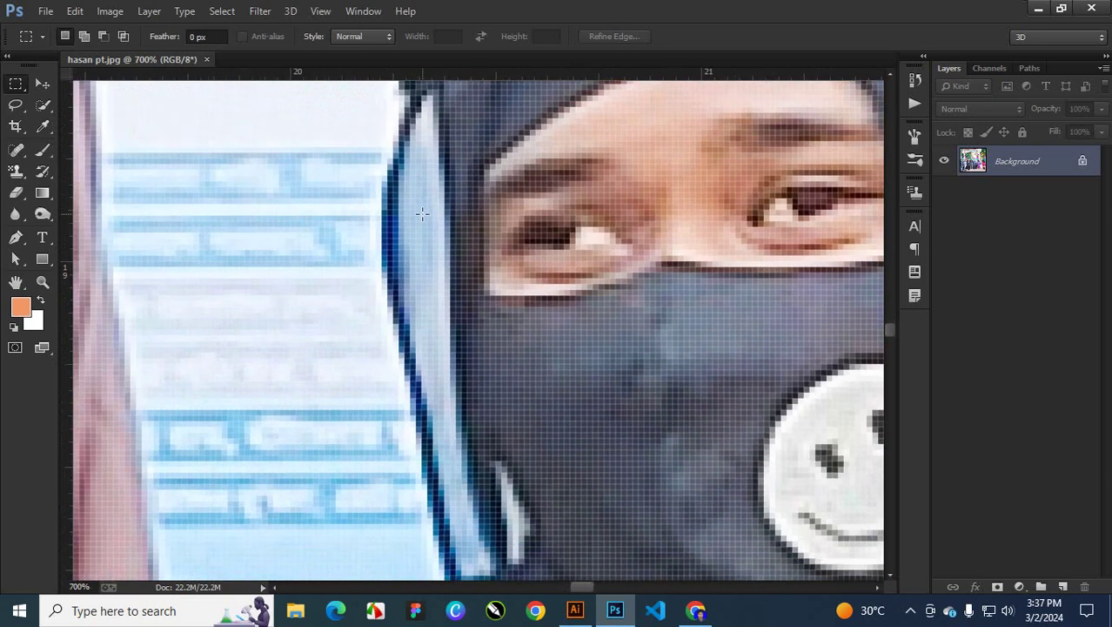
key(ctrl+plus)
key(ctrl+plus)
key(ctrl+plus)
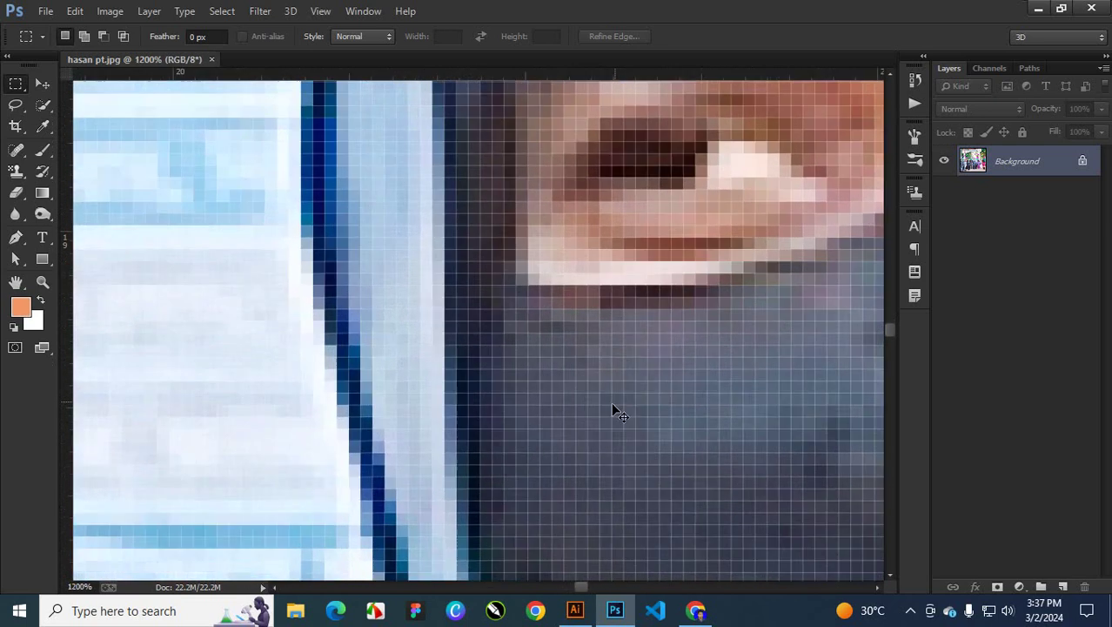
key(ctrl+plus)
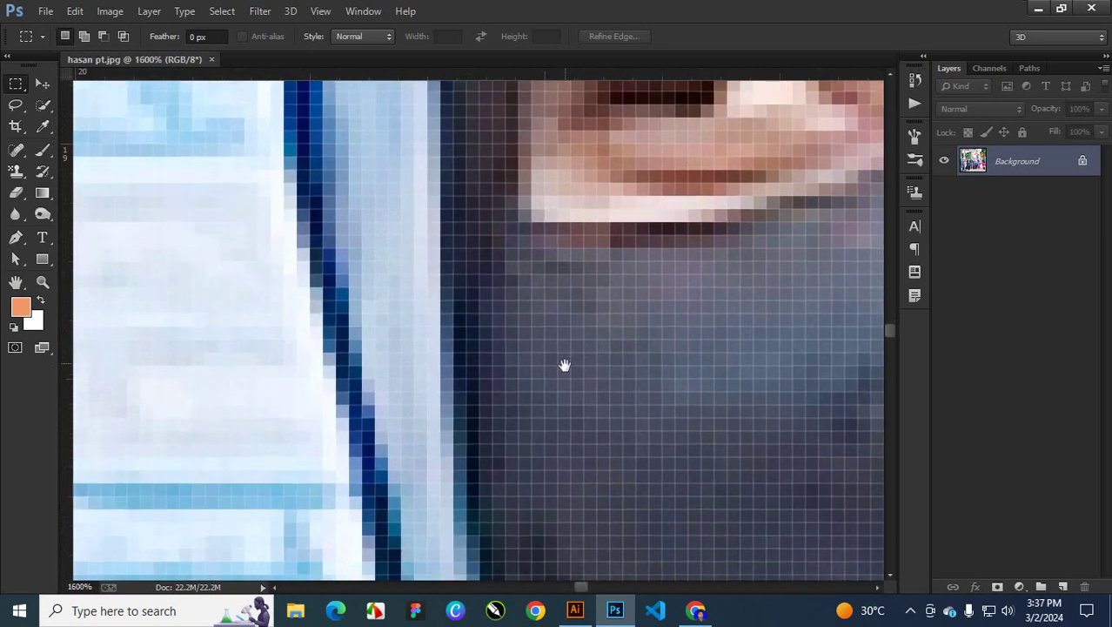
key(ctrl+plus)
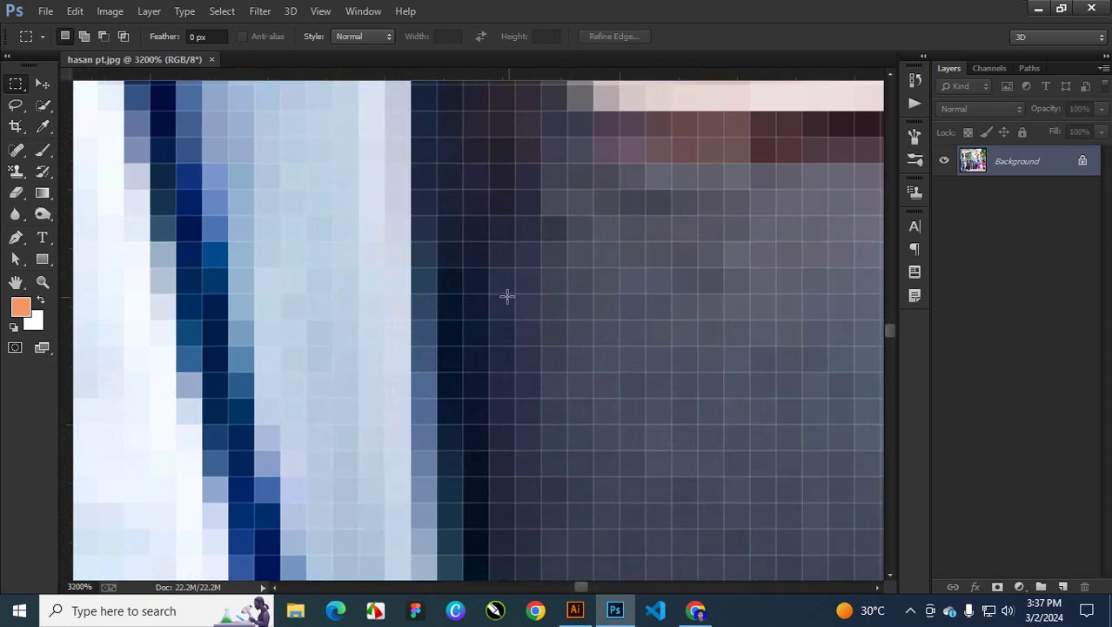
Step: Marquee-select a single pixel, about 0.014 in square, and compare it with the whole photo at 16.7%
drag(490, 295, 504, 315)
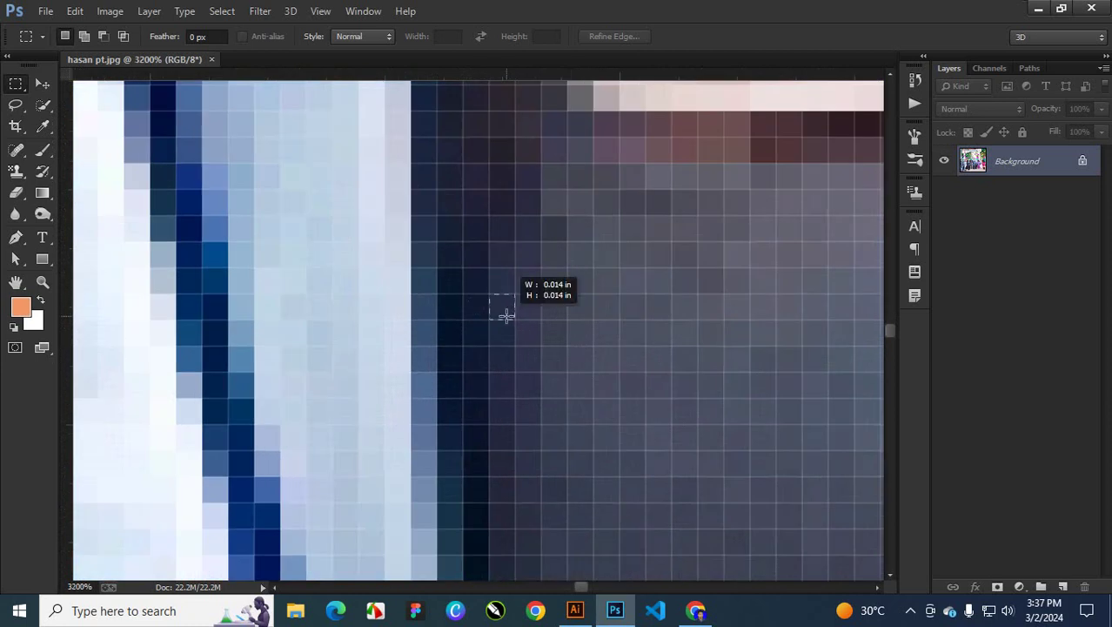
drag(490, 268, 505, 280)
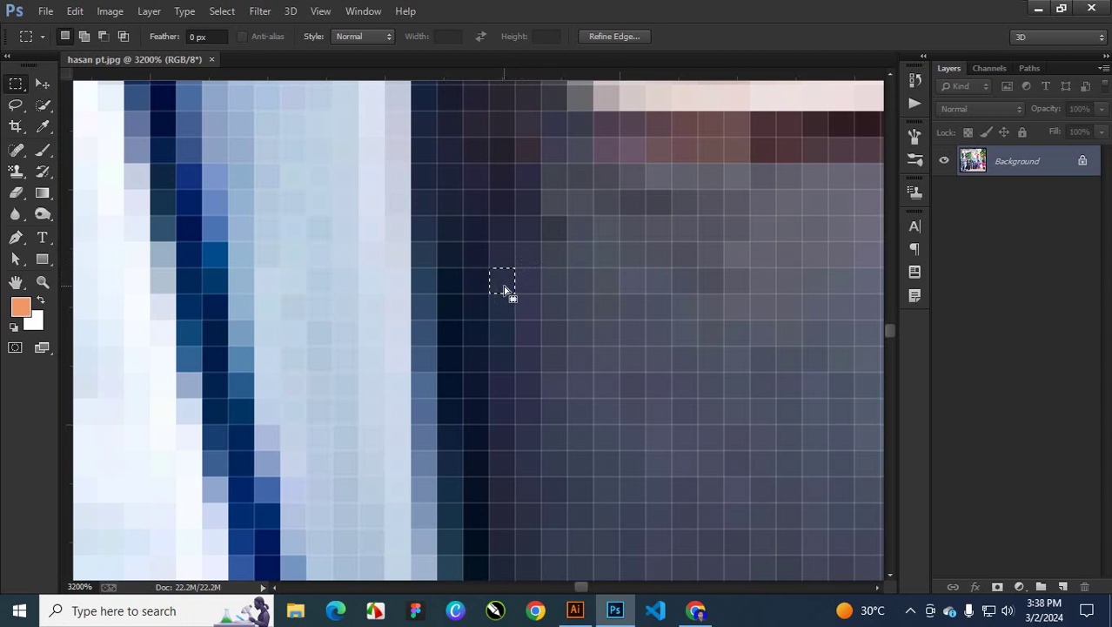
scroll(519, 261, down, 6)
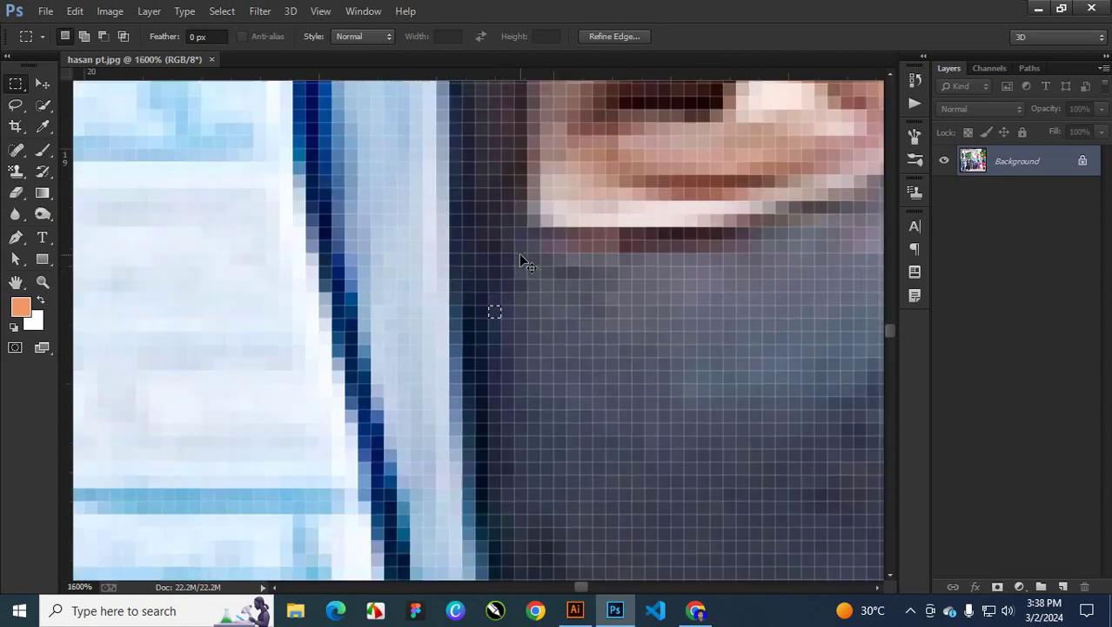
scroll(516, 352, down, 5)
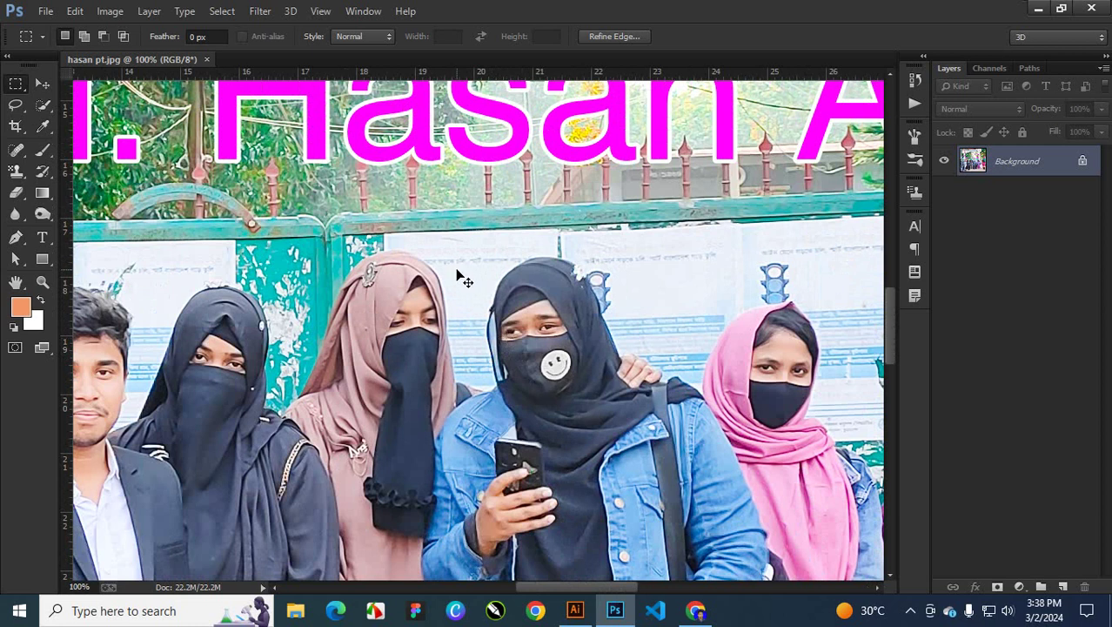
scroll(461, 270, down, 1)
scroll(461, 270, down, 4)
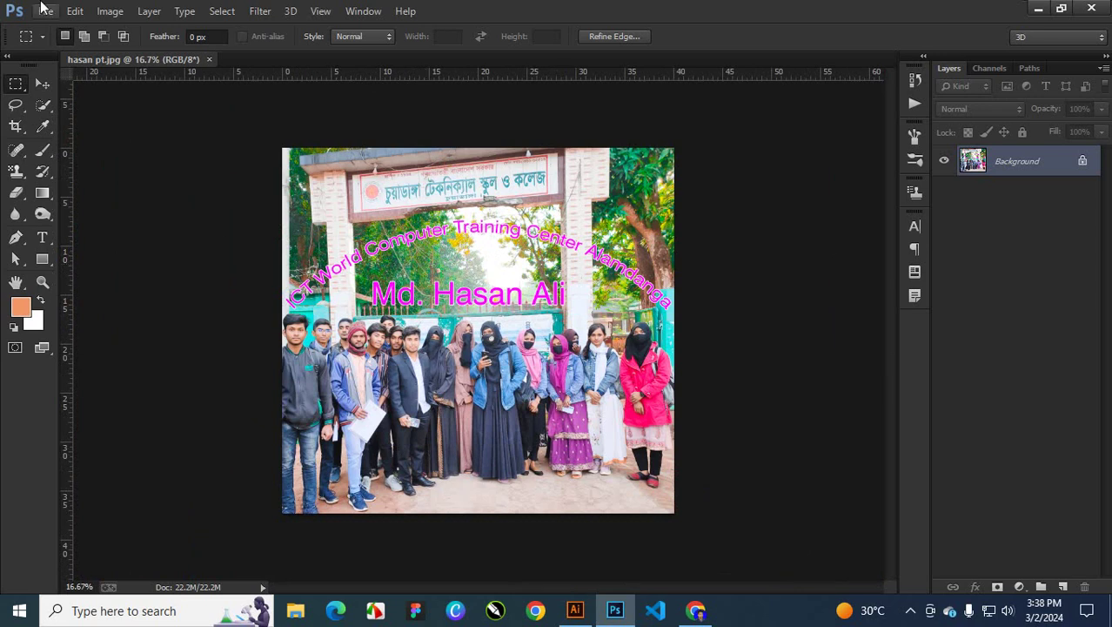
Step: Close the group photo and switch back to the blank Illustrator document
click(210, 59)
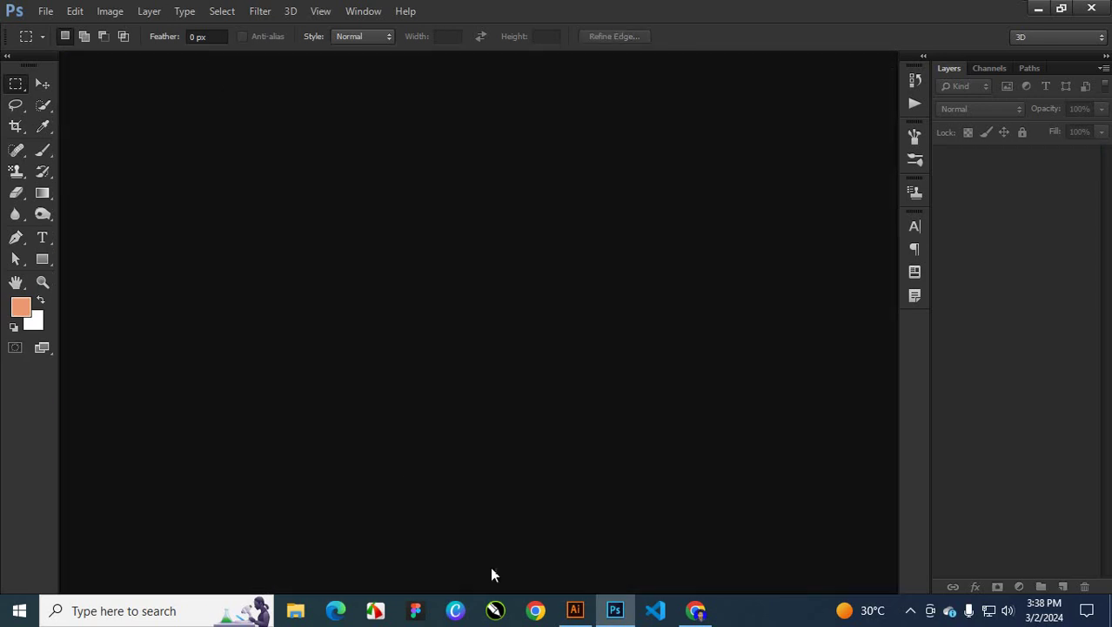
click(574, 611)
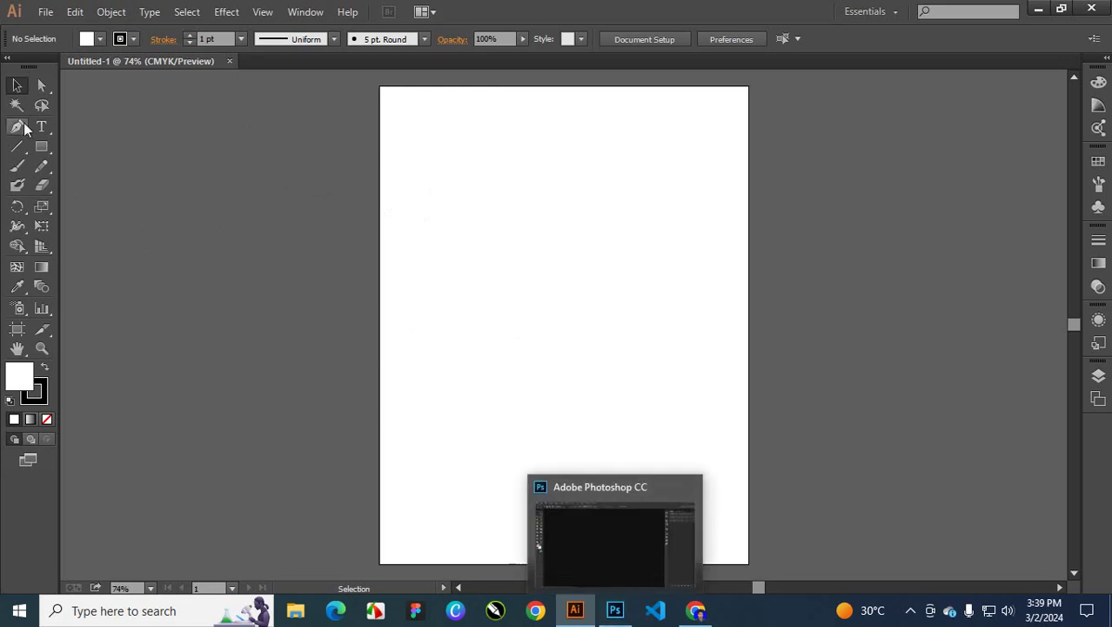
Step: Draw a circle in the upper-left area of the artboard with the Ellipse tool and fill it with a light red swatch
click(17, 87)
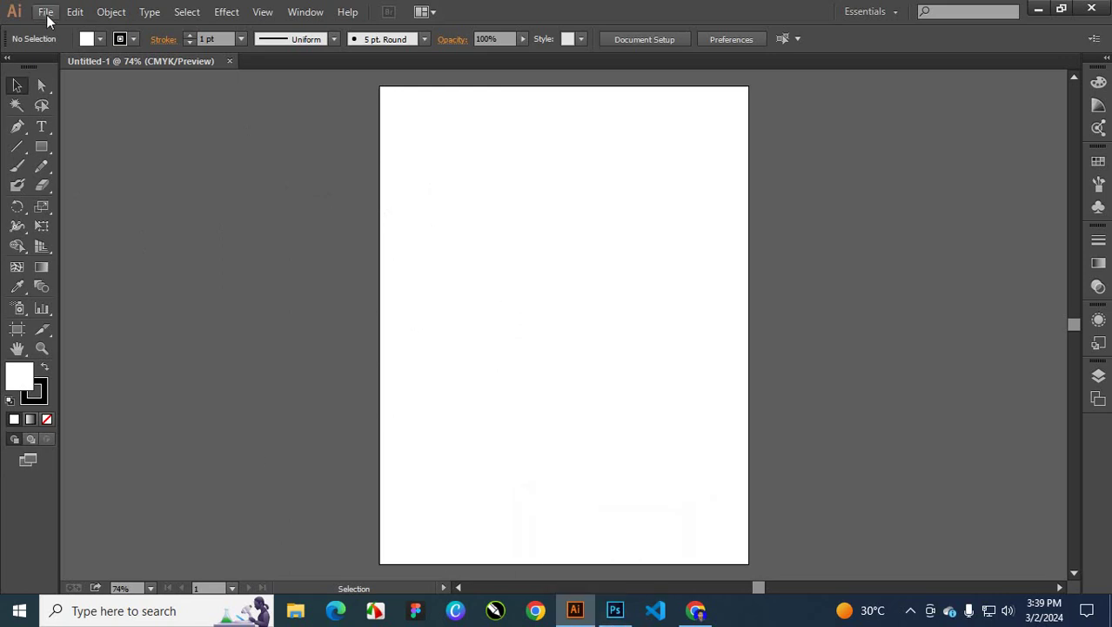
click(42, 150)
click(108, 186)
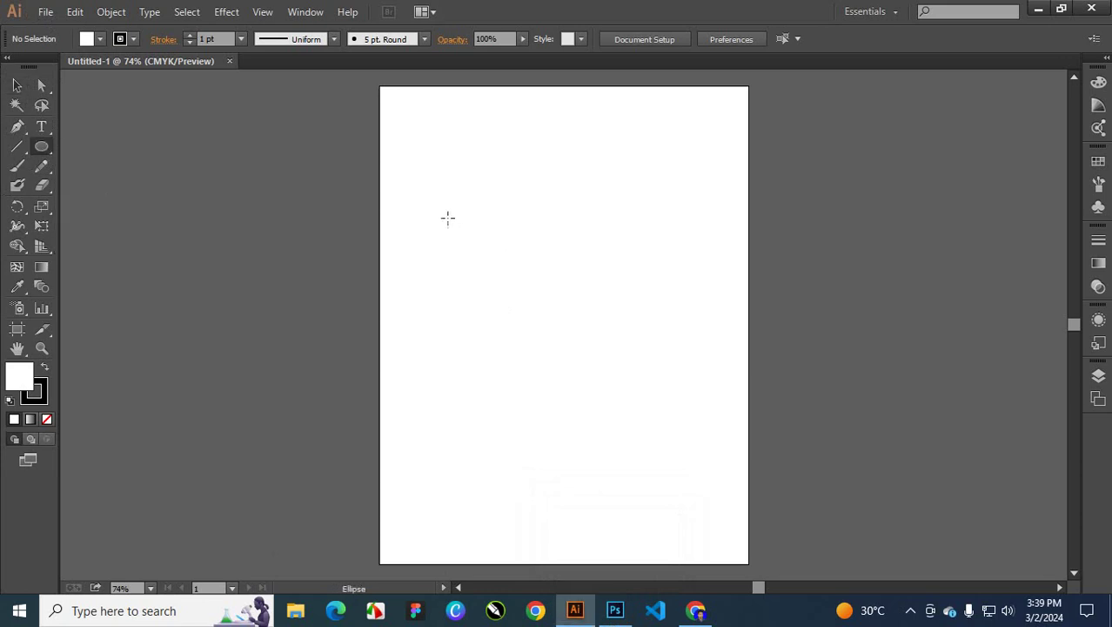
drag(447, 219, 563, 332)
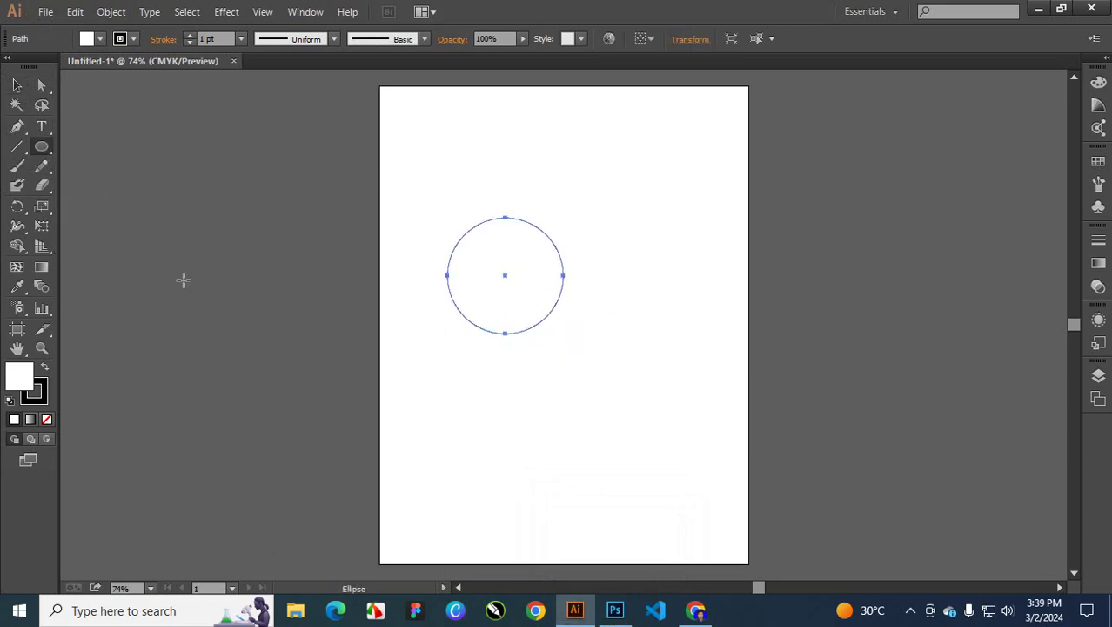
click(88, 39)
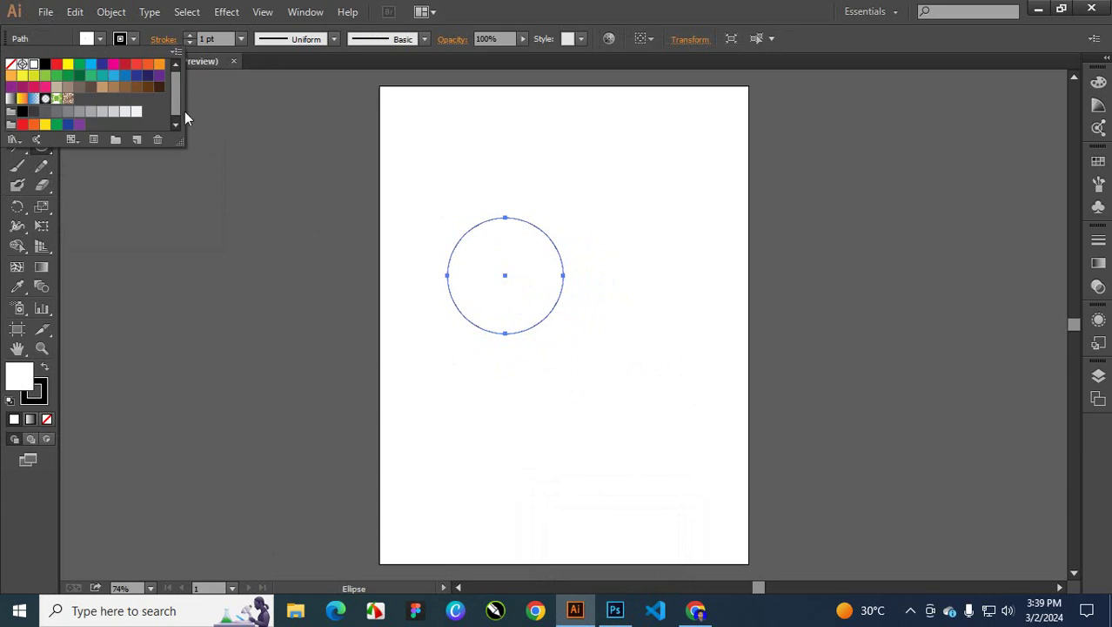
click(138, 66)
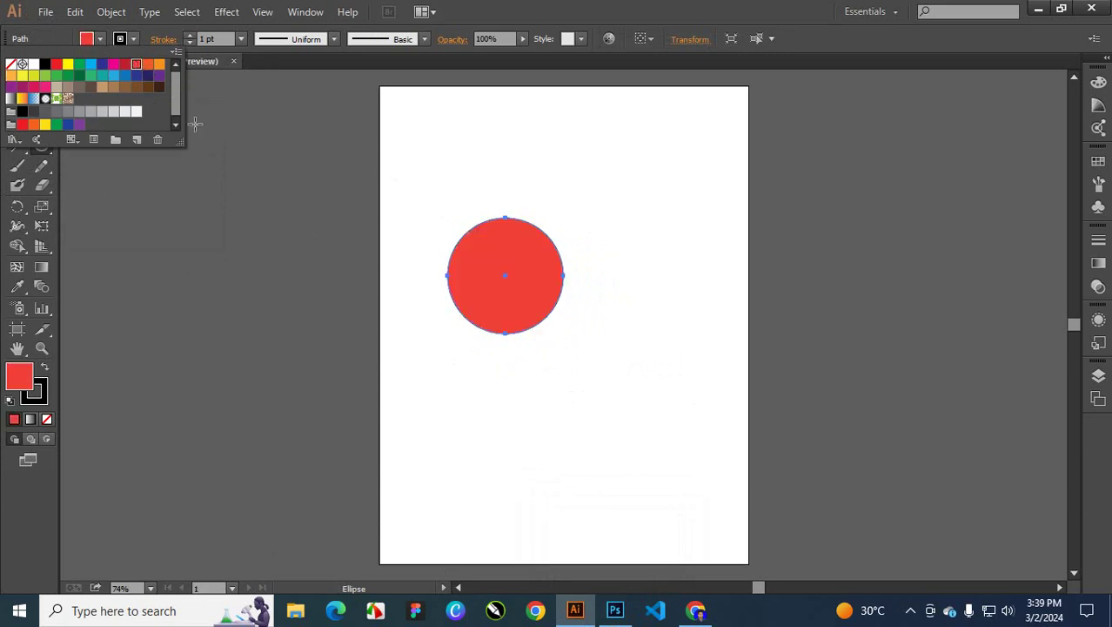
click(301, 116)
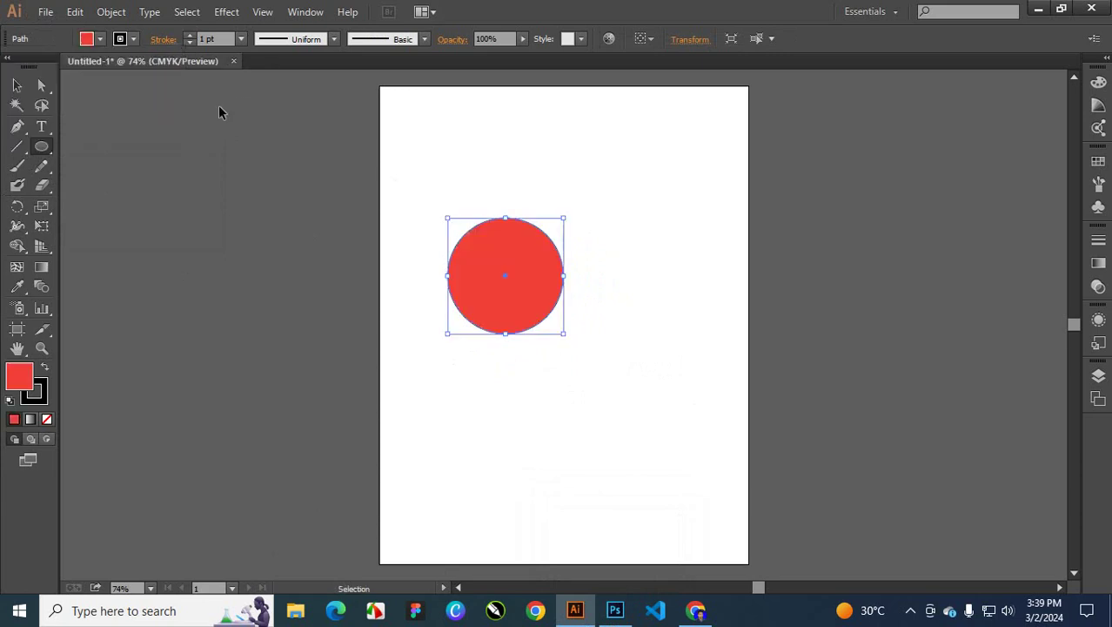
Step: Deselect the red circle and examine the sharpness of its edge at 400% magnification
click(39, 81)
click(656, 280)
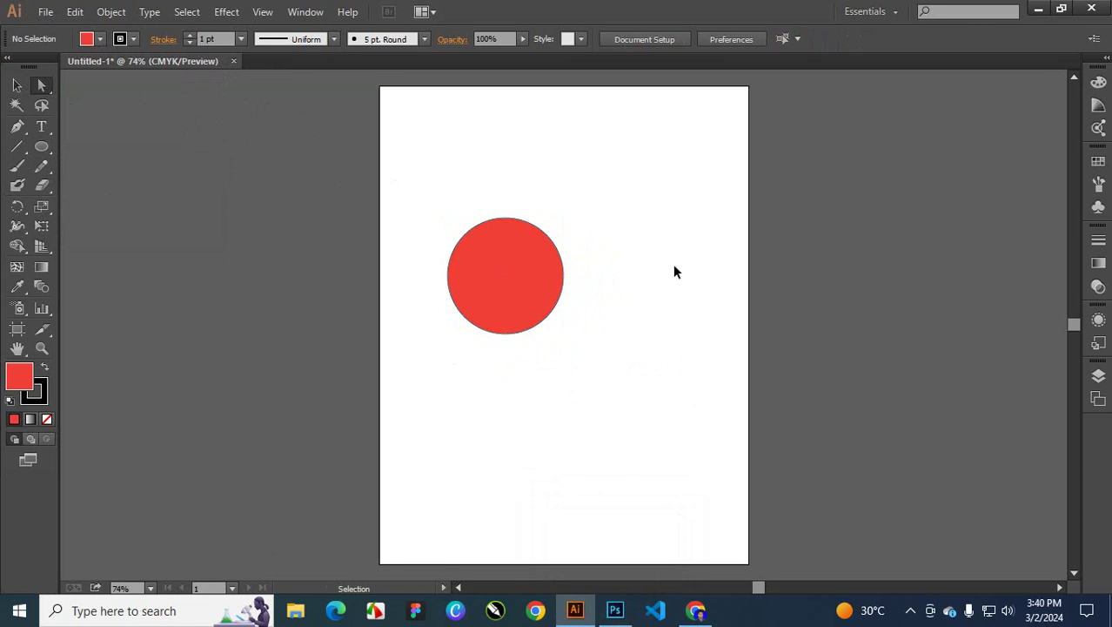
key(ctrl+plus)
key(ctrl+plus)
key(ctrl+plus)
key(ctrl+plus)
key(ctrl+plus)
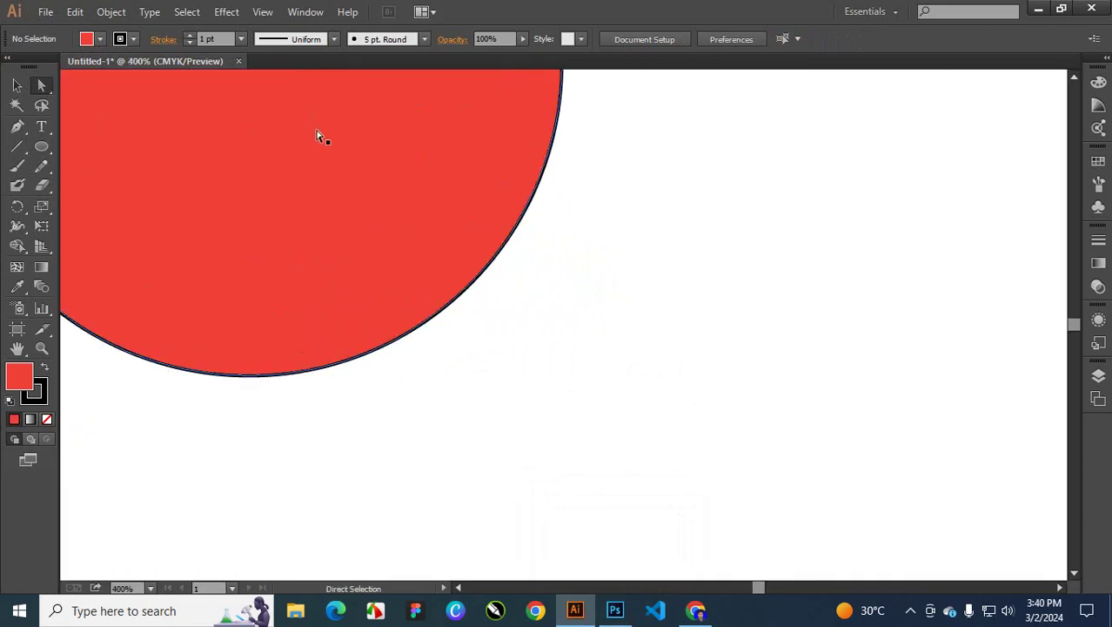
Step: Examine the red circle's fill and black outline for sharpness at 6400% magnification
key(ctrl+plus)
key(ctrl+plus)
key(ctrl+plus)
key(ctrl+plus)
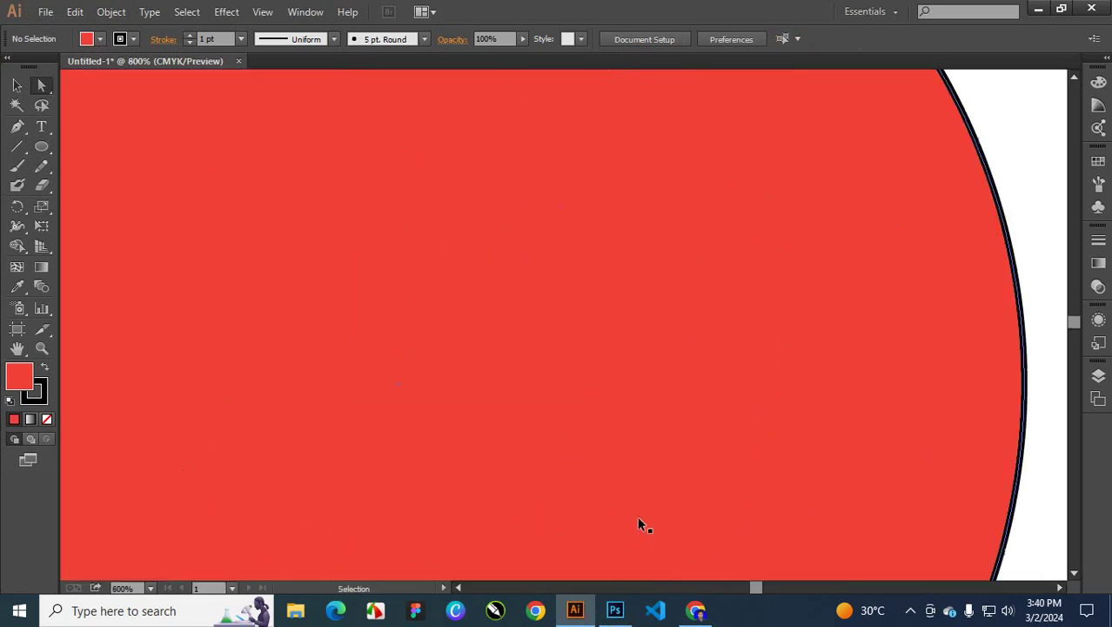
key(ctrl+plus)
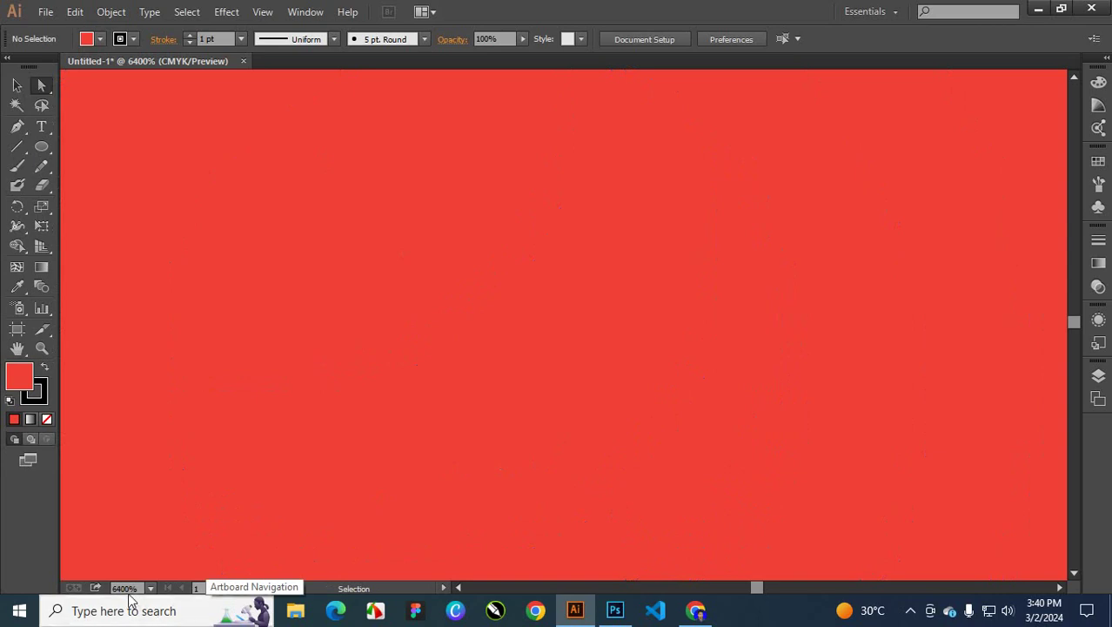
drag(114, 585, 126, 589)
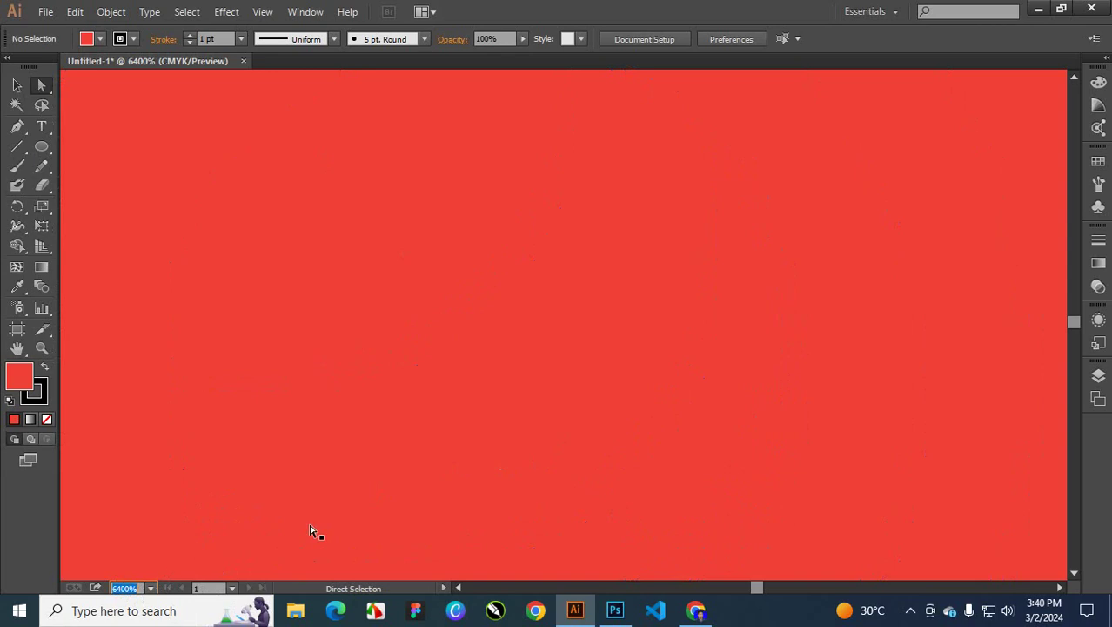
key(space)
click(745, 366)
key(space)
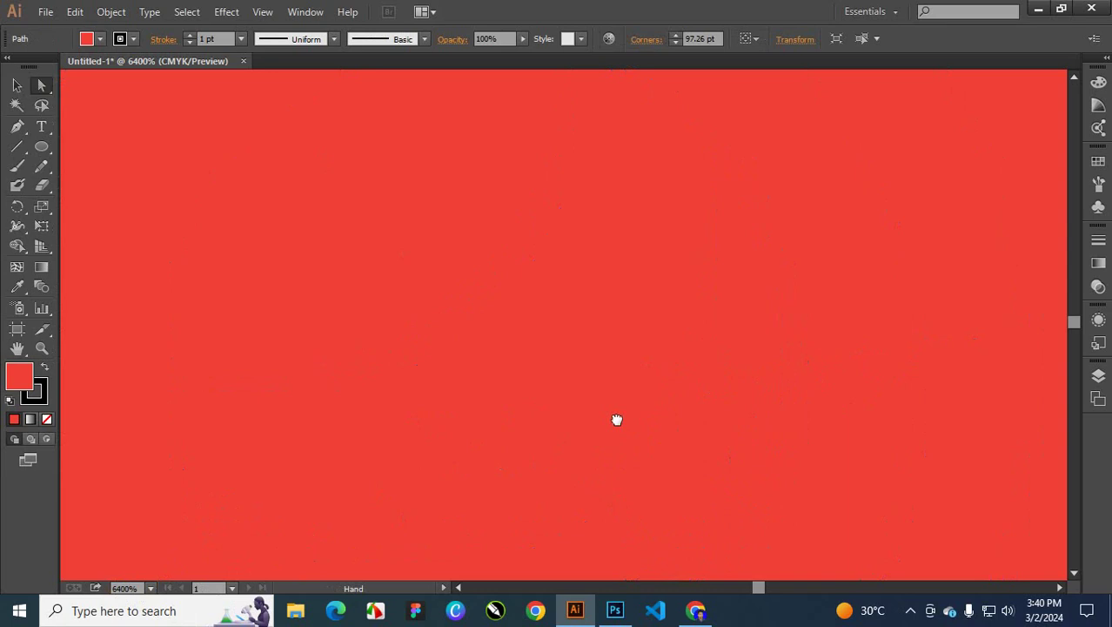
drag(986, 405, 576, 276)
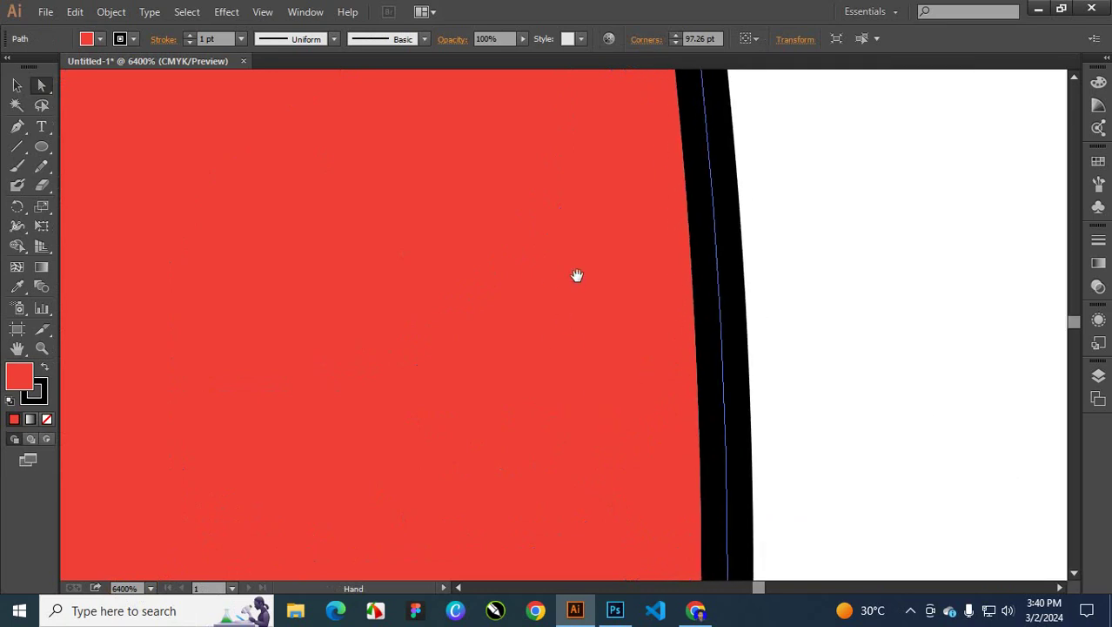
click(925, 308)
click(702, 256)
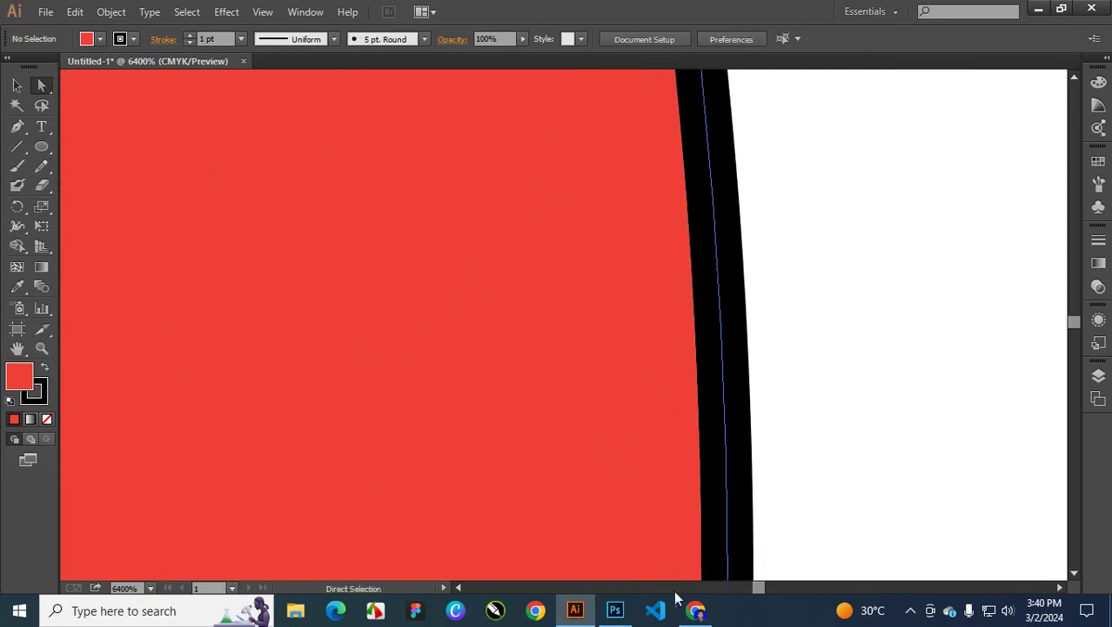
Step: Switch to Photoshop and create a new A4 document, 210 × 297 mm at 300 pixels/inch in RGB Color with a white background
click(615, 610)
click(45, 10)
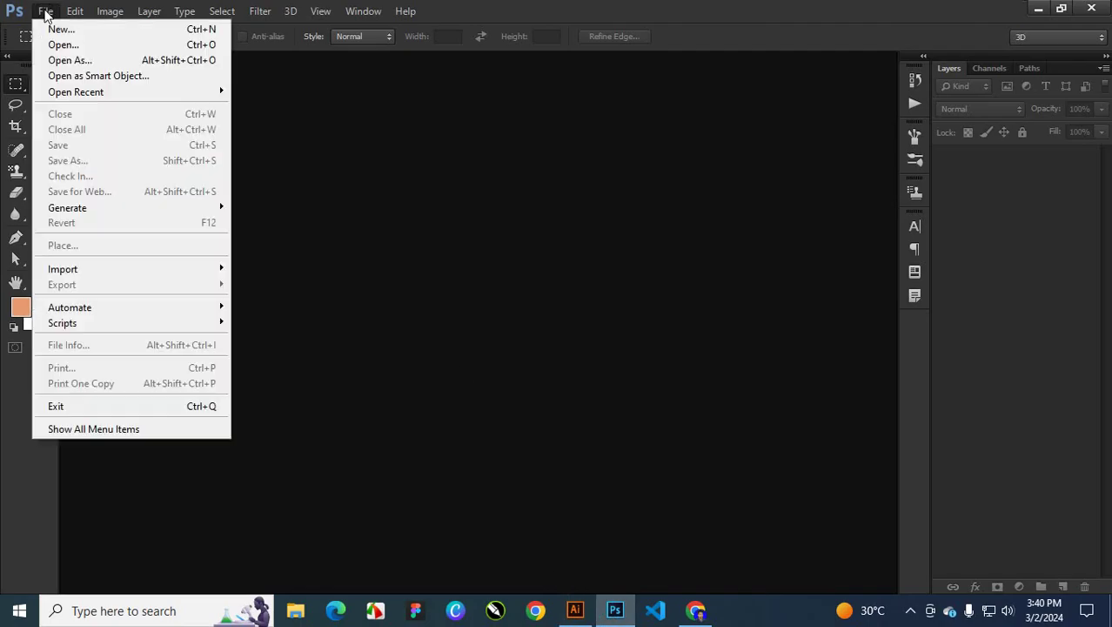
click(63, 28)
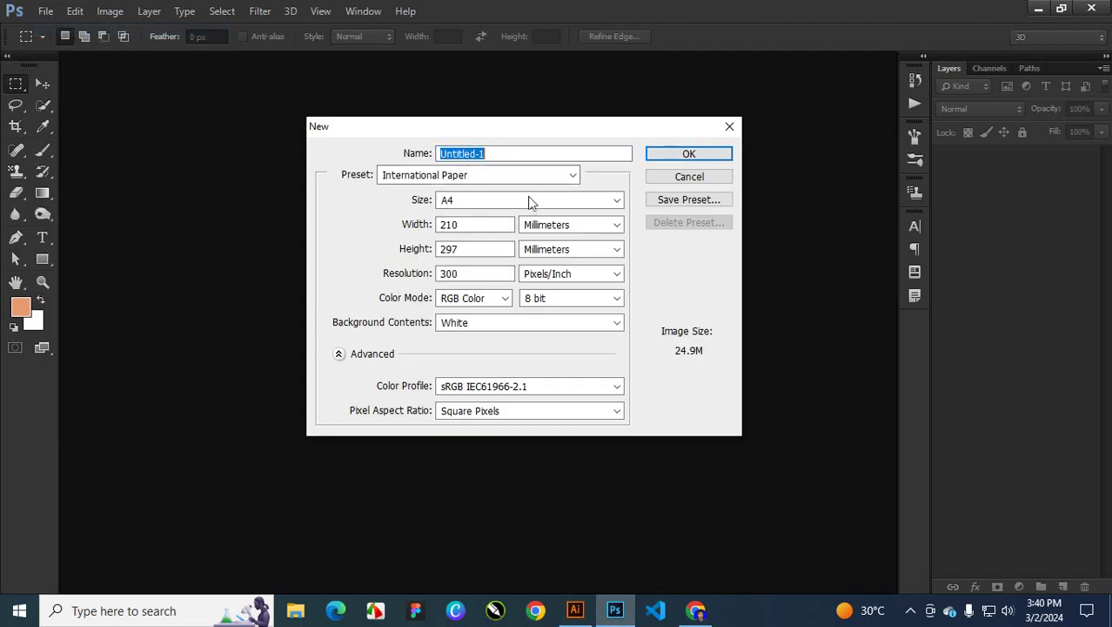
click(688, 153)
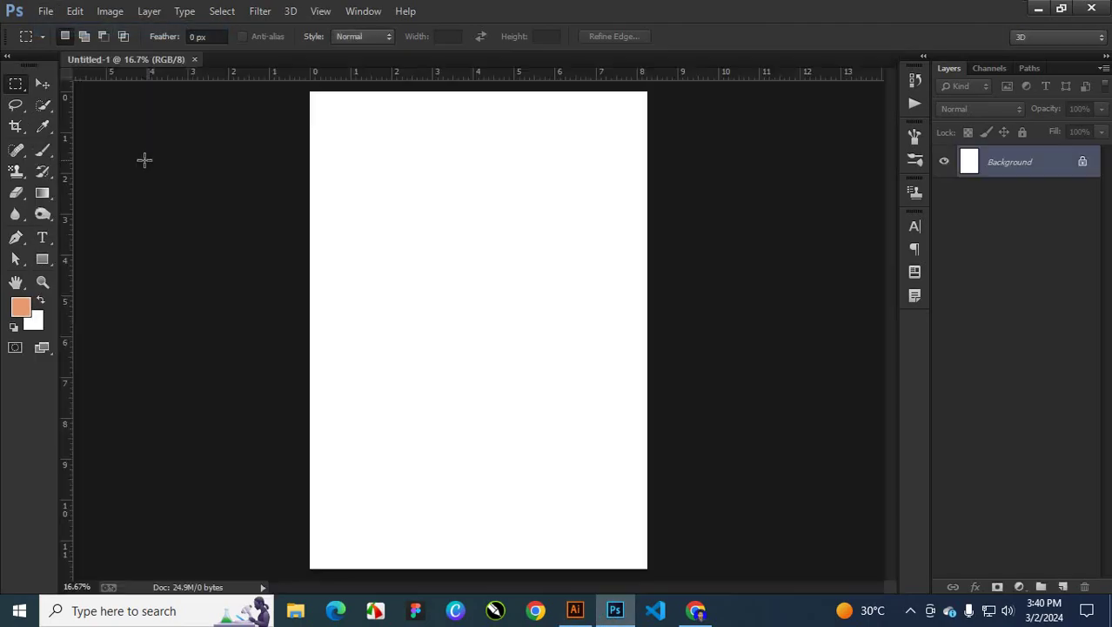
Step: Draw an orange ellipse shape about 1391 × 1506 px in the middle of the page and collapse its floating properties
click(42, 259)
click(109, 286)
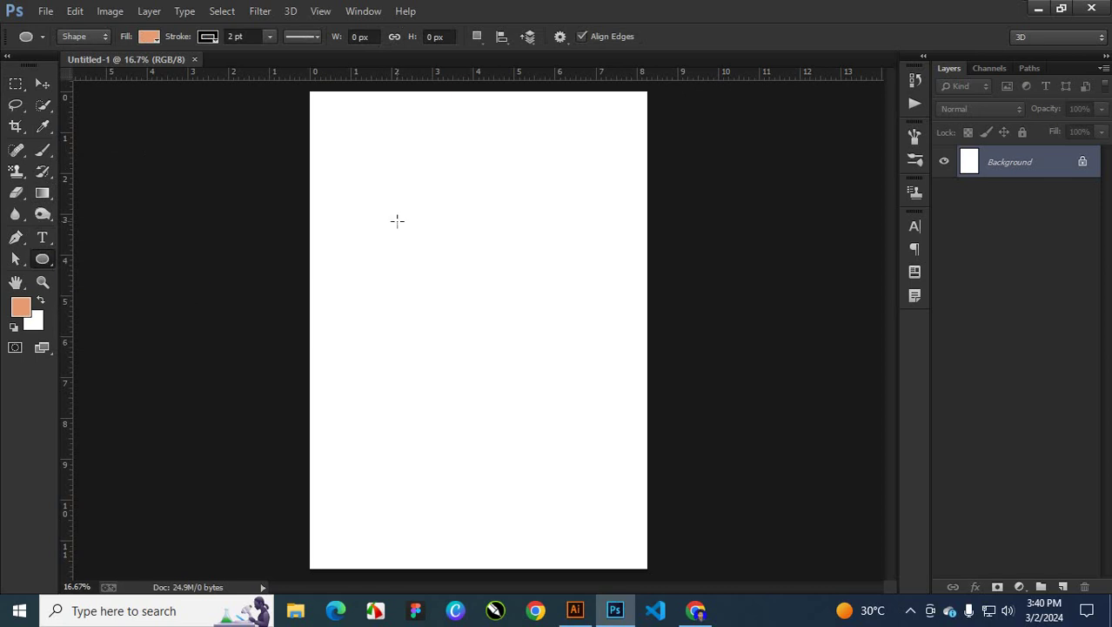
drag(396, 221, 585, 425)
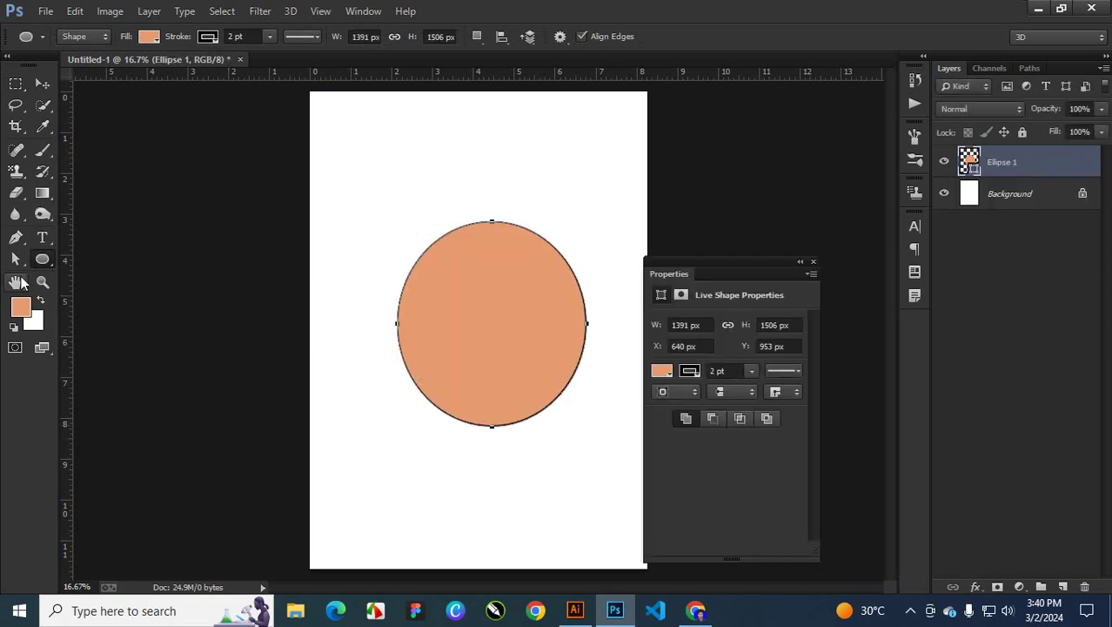
click(800, 262)
Step: Magnify the orange ellipse to 3200% and examine the pixel grid inside its fill
key(ctrl+plus)
key(ctrl+plus)
key(ctrl+plus)
key(ctrl+plus)
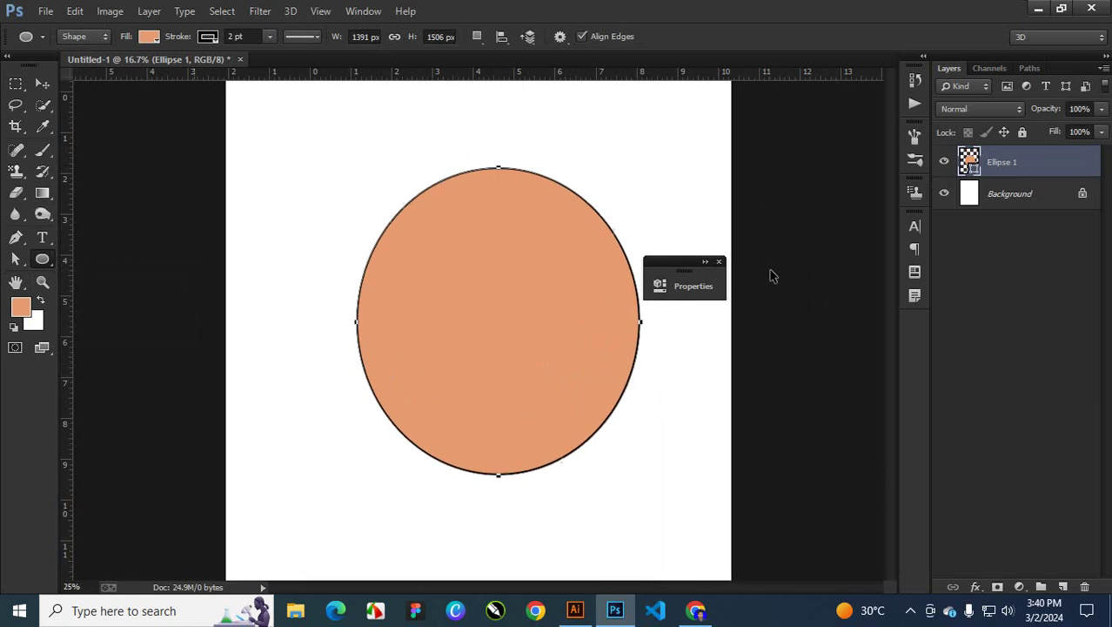
key(ctrl+plus)
key(ctrl+plus)
key(ctrl+plus)
key(ctrl+plus)
key(ctrl+plus)
key(ctrl+plus)
key(ctrl+plus)
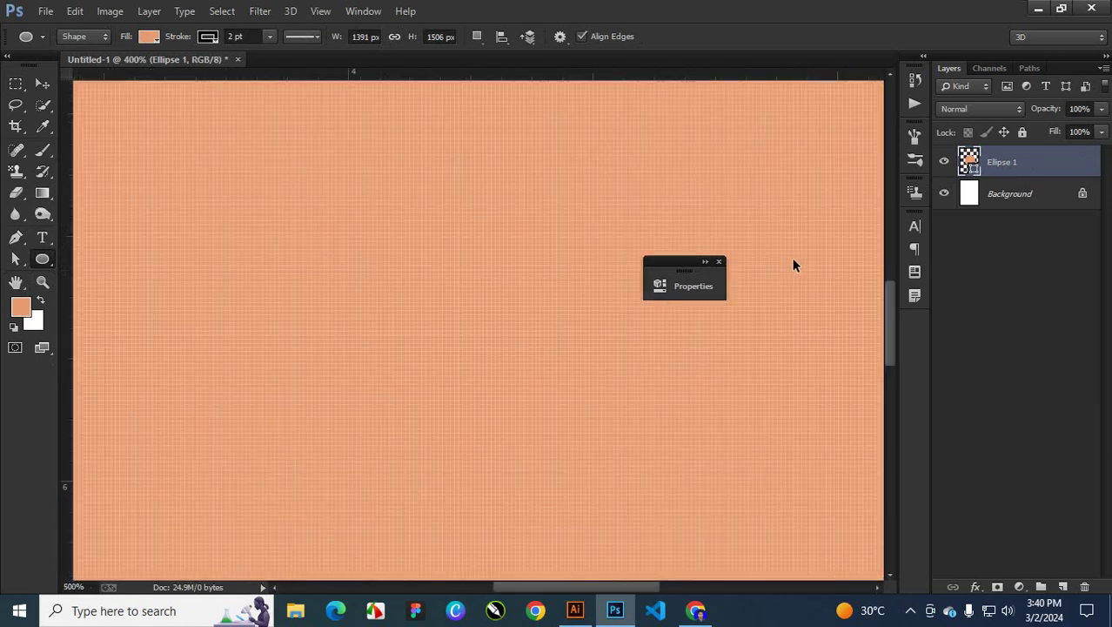
key(ctrl+plus)
key(ctrl+plus)
key(ctrl+plus)
key(ctrl+plus)
key(ctrl+plus)
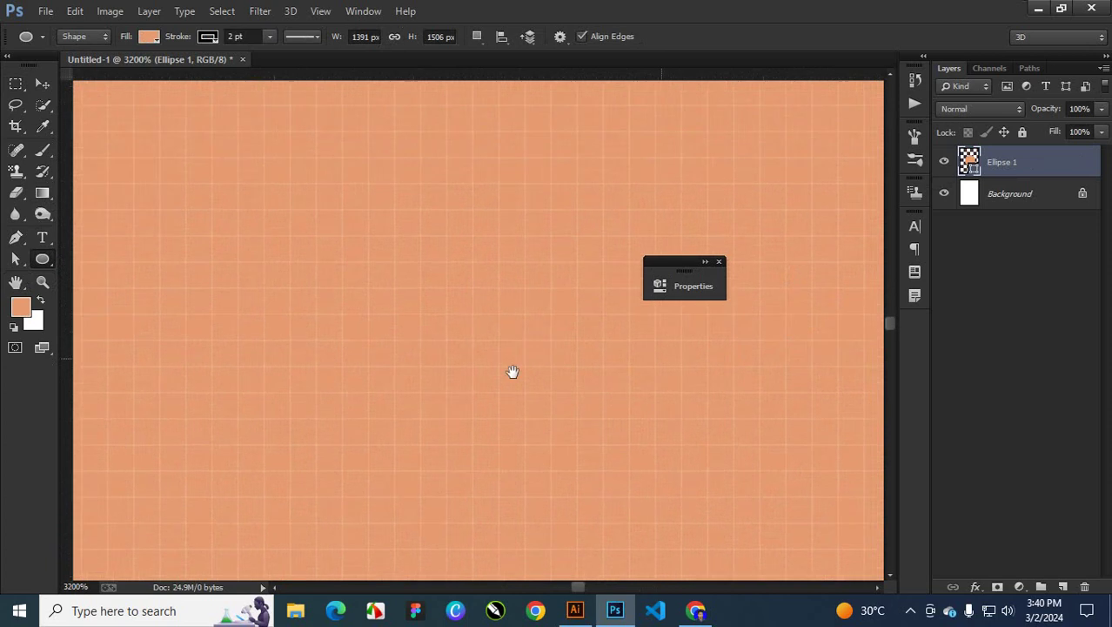
drag(452, 385, 186, 519)
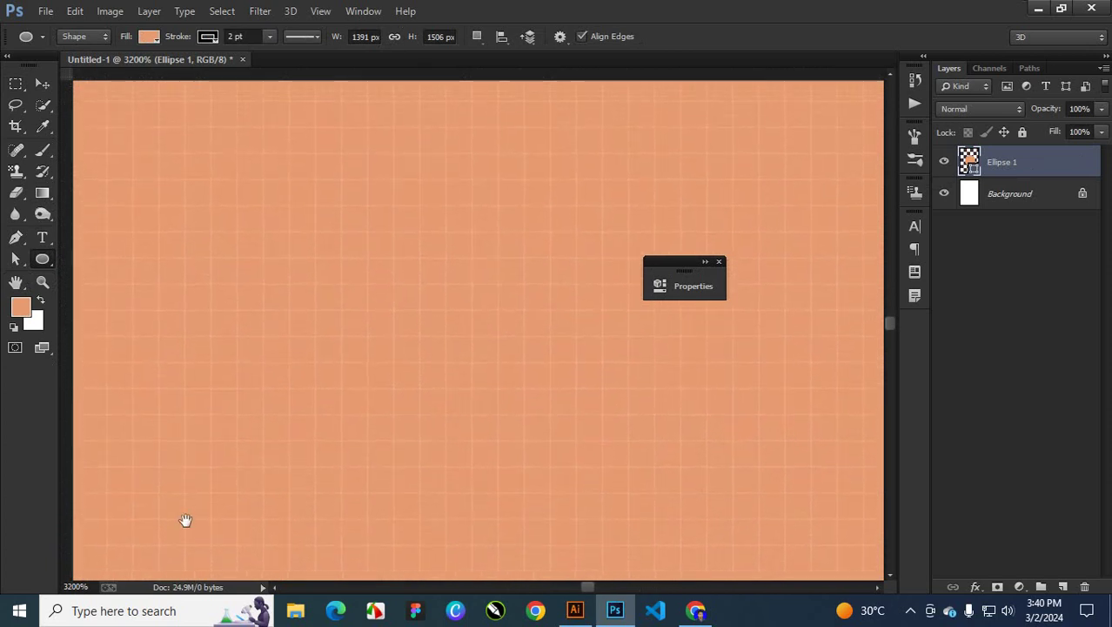
click(94, 588)
Step: Compare the Illustrator circle's edge at 6400% with the Photoshop ellipse's fill at 3200%, finishing in Photoshop
click(575, 611)
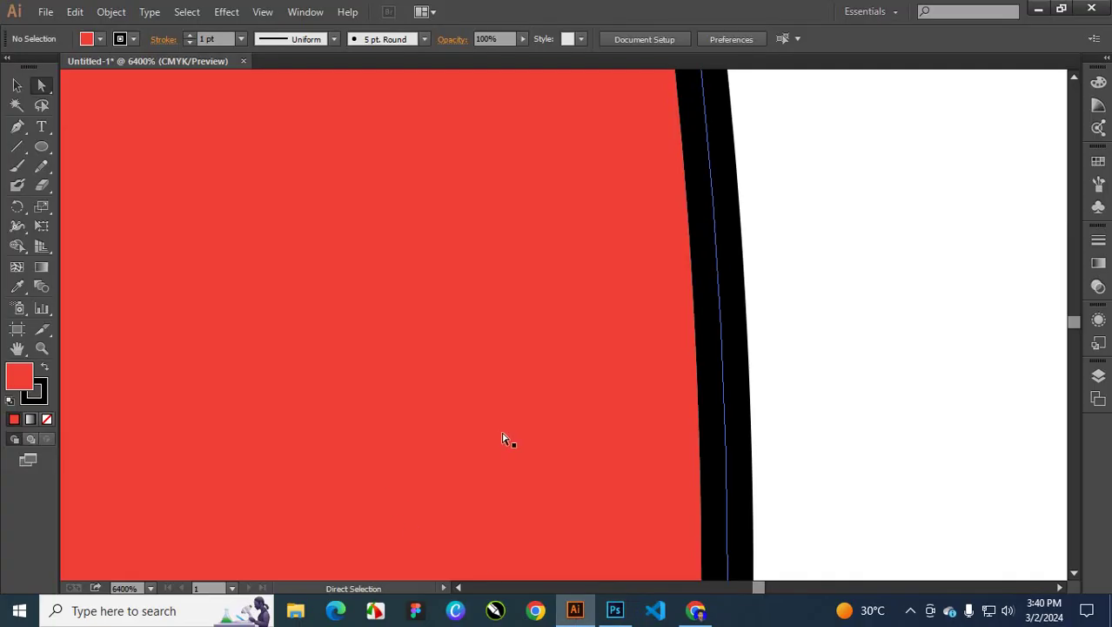
click(614, 610)
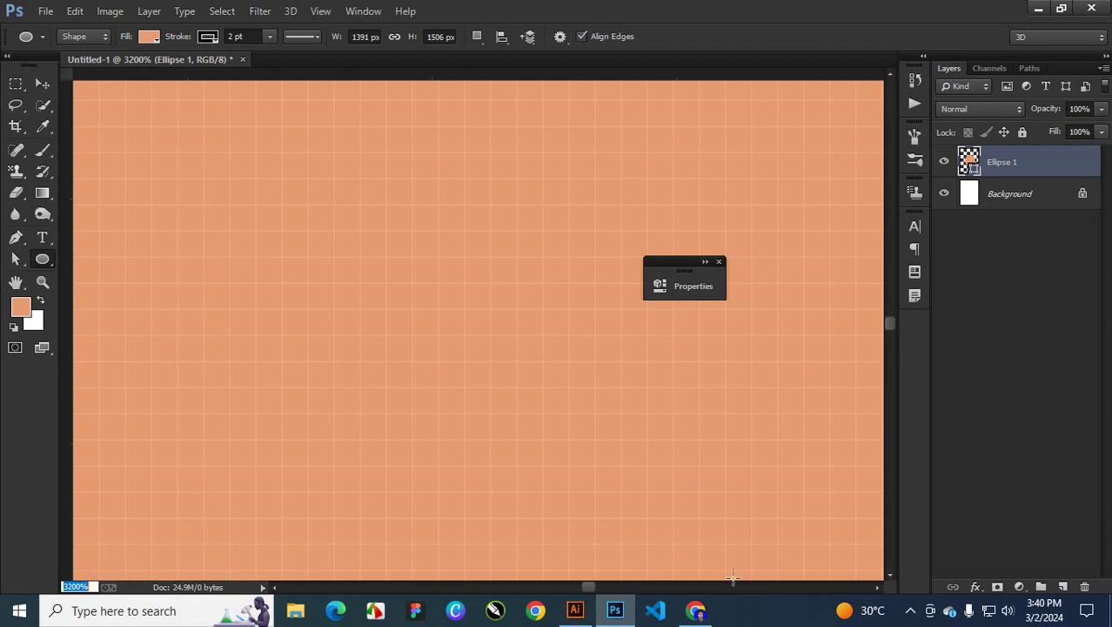
click(574, 610)
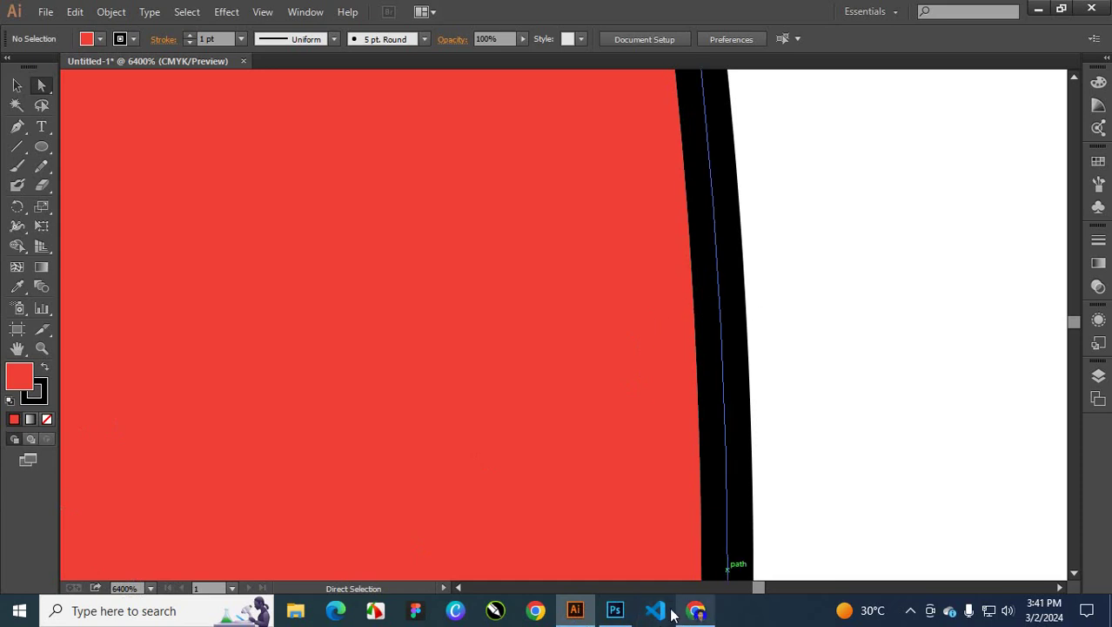
click(615, 610)
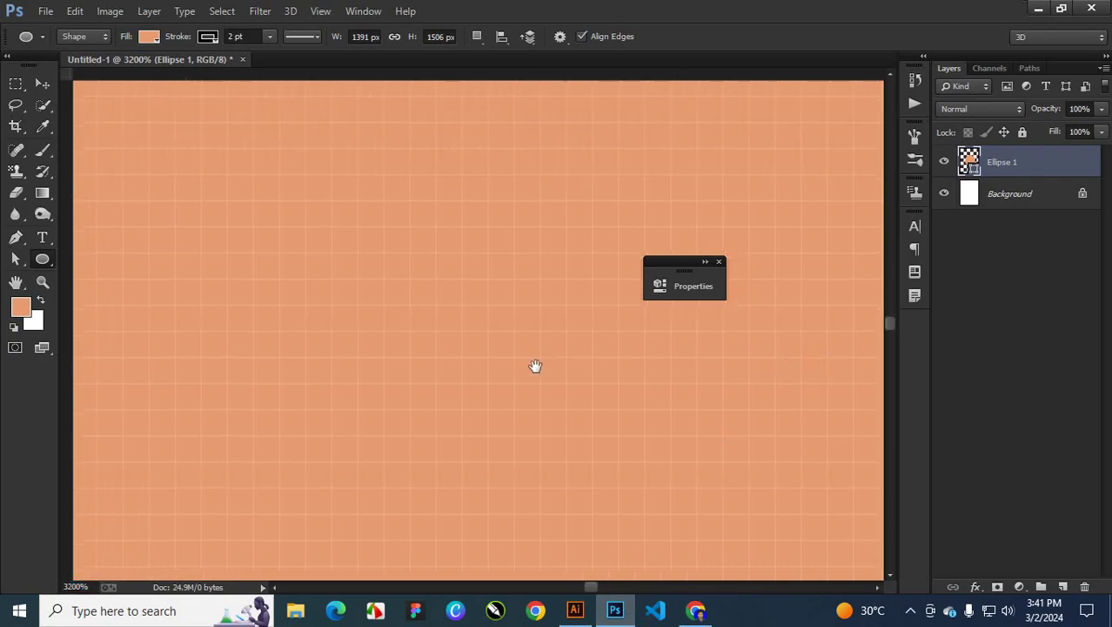
Step: Examine the pixels along the black outline on the ellipse's right side at 3200%
scroll(510, 366, right, 3)
scroll(462, 387, right, 2)
scroll(679, 375, right, 3)
scroll(653, 393, right, 3)
scroll(549, 410, right, 3)
scroll(752, 394, right, 4)
drag(735, 587, 759, 590)
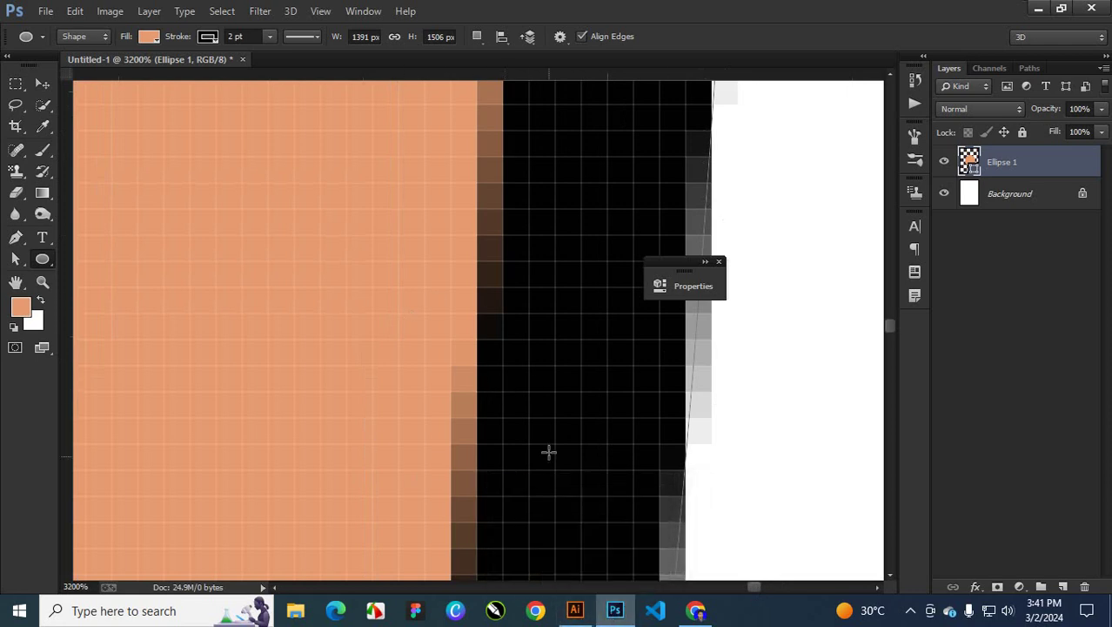
Step: Switch to Illustrator and compare the red circle's edge at decreasing magnifications down to 150%
click(575, 610)
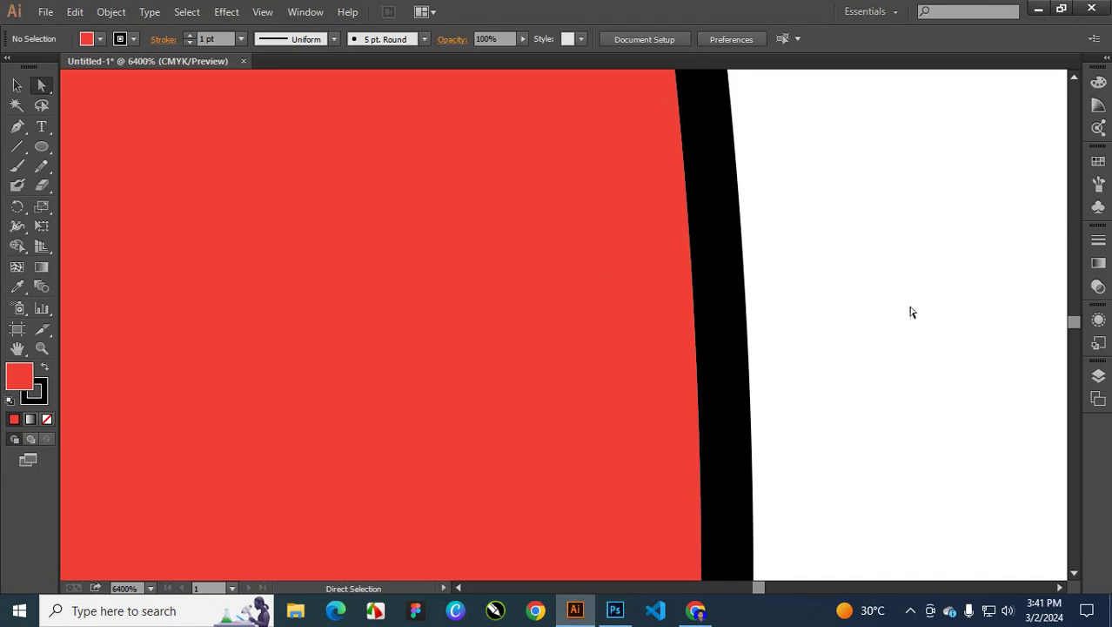
key(ctrl+minus)
key(ctrl+minus)
key(ctrl+minus)
key(ctrl+minus)
key(ctrl+minus)
key(ctrl+minus)
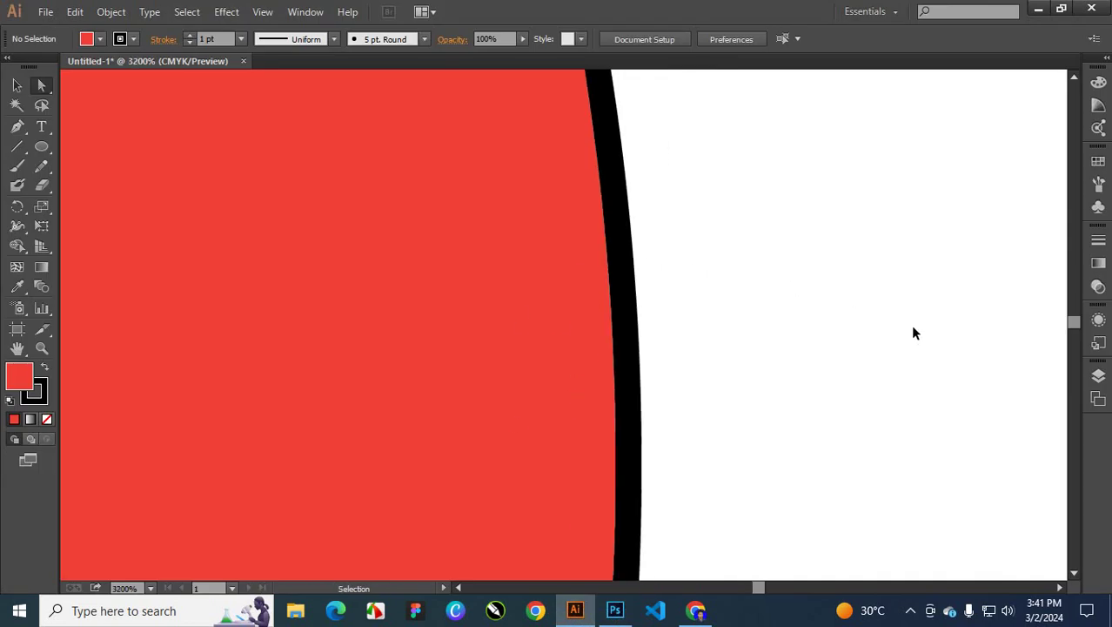
key(ctrl+minus)
key(ctrl+minus)
key(ctrl+minus)
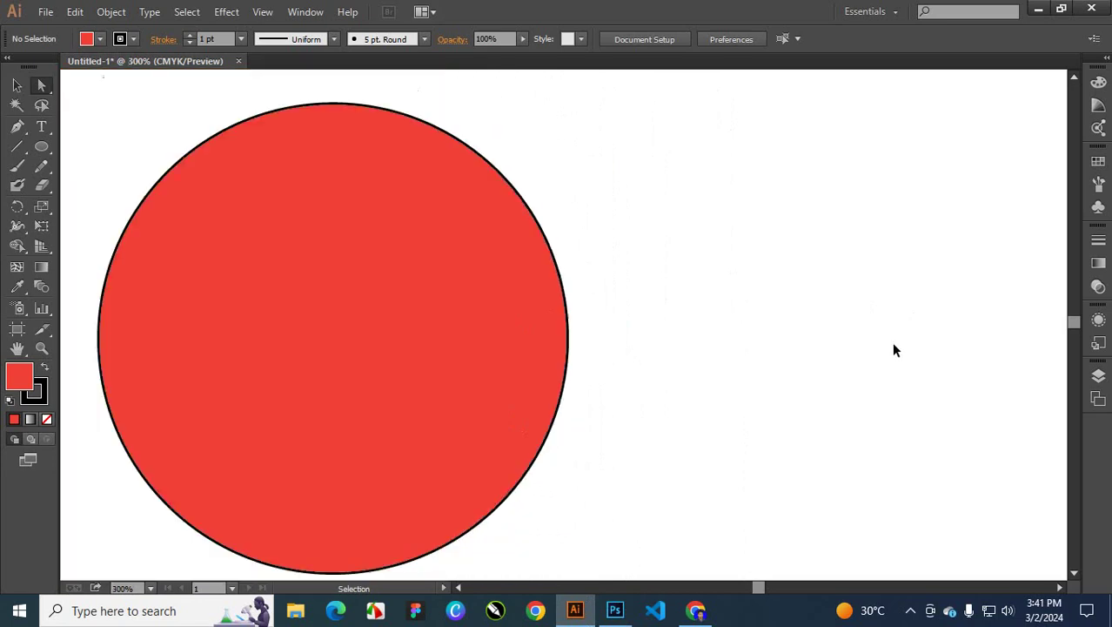
drag(435, 362, 663, 340)
key(ctrl+minus)
key(ctrl+minus)
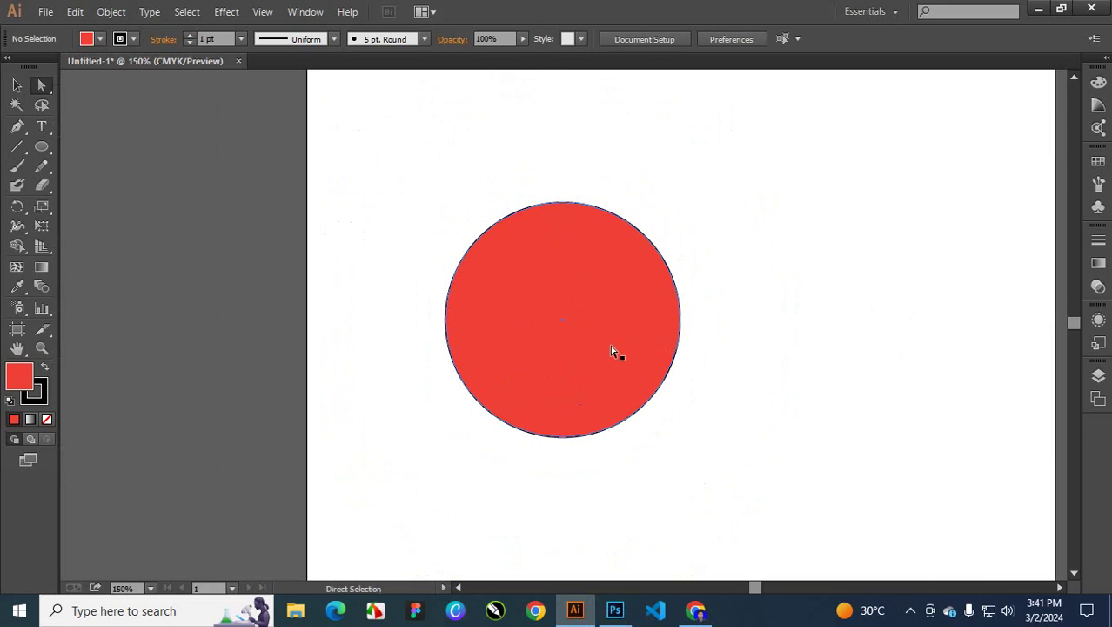
Step: Move the red circle around the artboard to the middle of its upper part and deselect it
drag(609, 353, 750, 357)
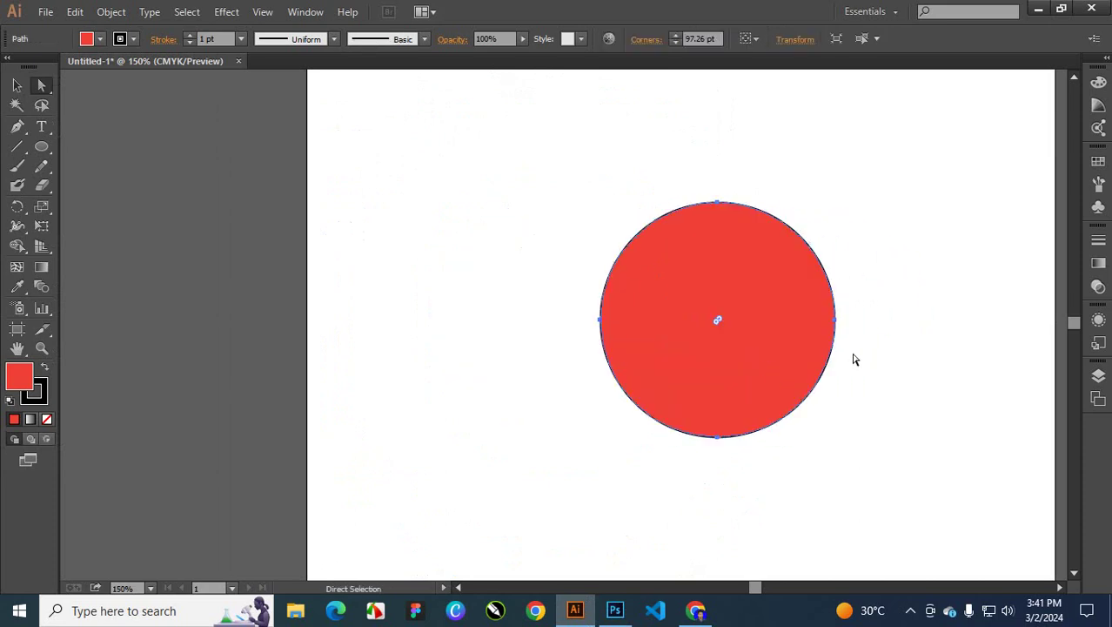
drag(847, 377, 842, 308)
drag(707, 279, 654, 329)
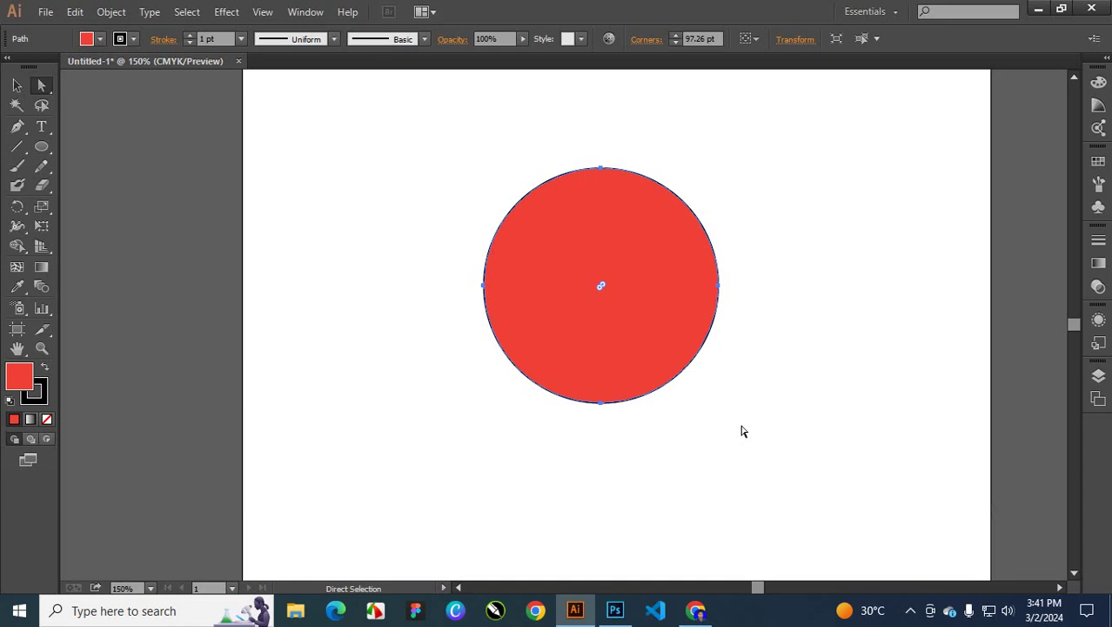
drag(648, 273, 673, 299)
drag(665, 365, 656, 321)
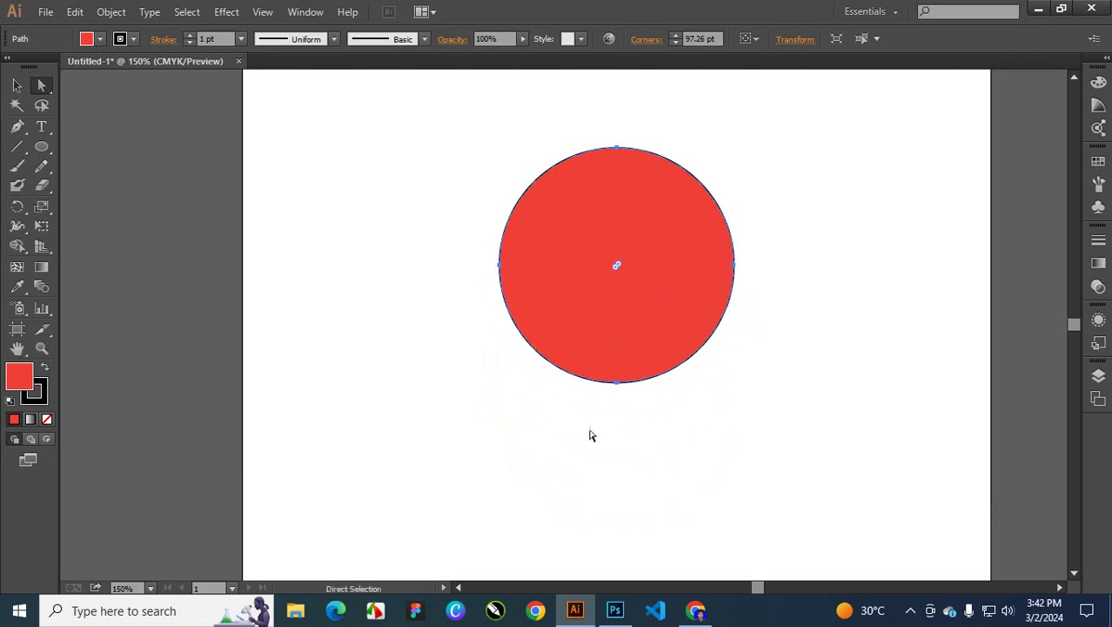
click(756, 399)
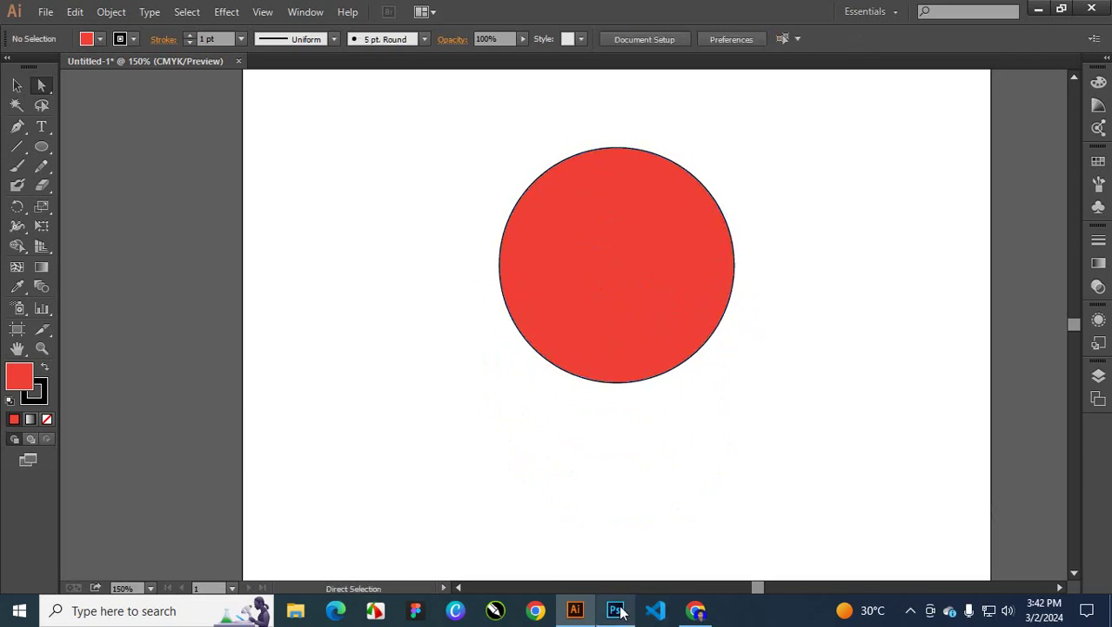
Step: Delete the red circle from the artboard
mouse_move(621, 613)
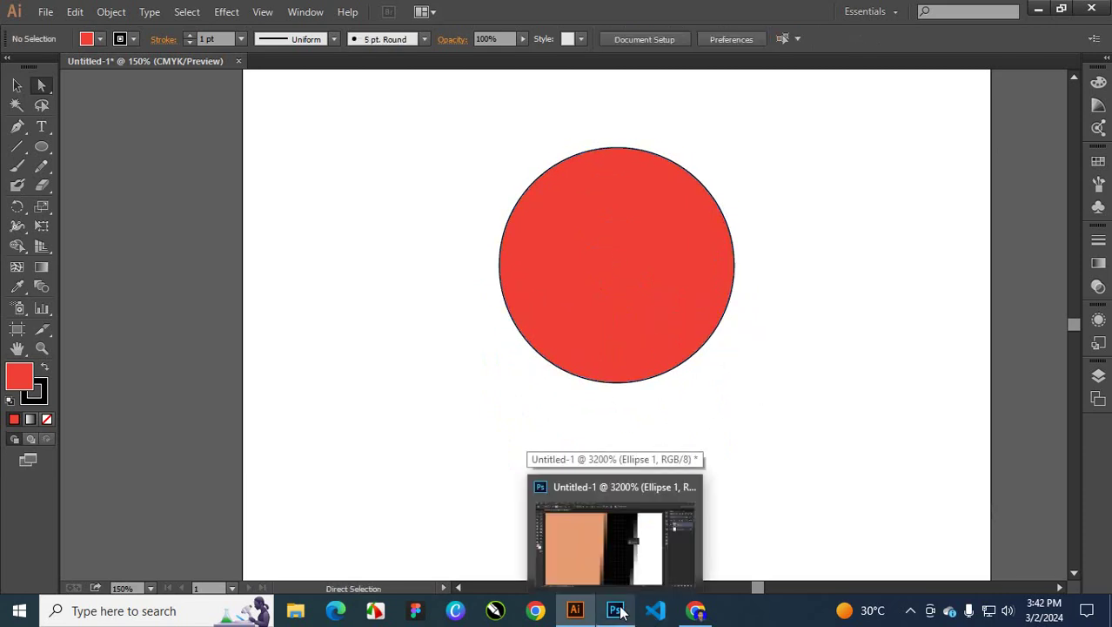
click(652, 346)
key(Delete)
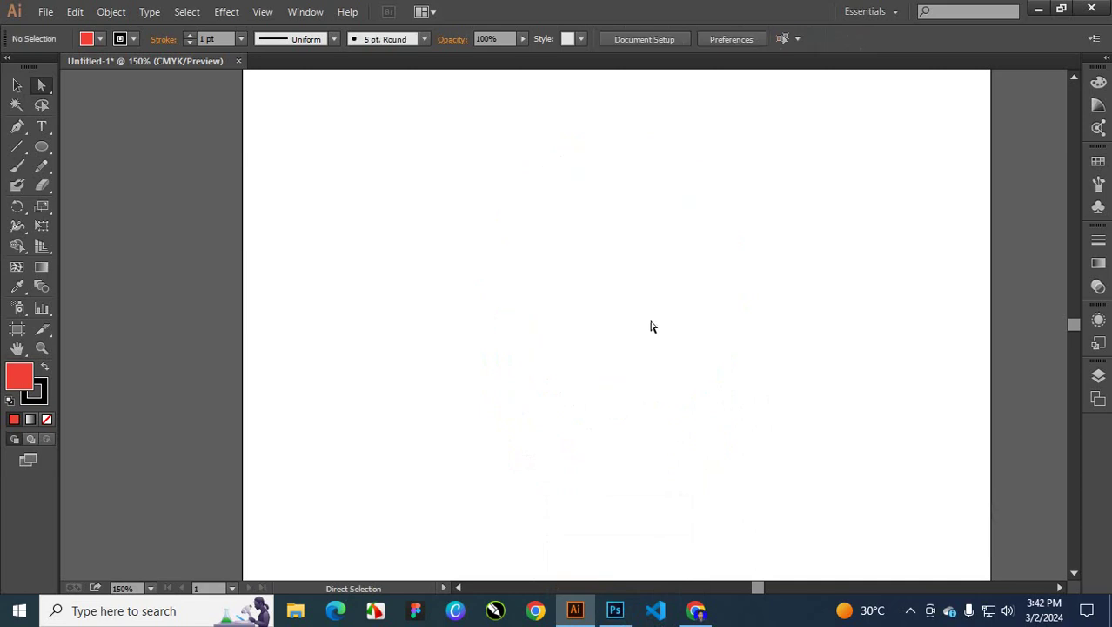
Step: Compare the magnified Photoshop ellipse with the empty Illustrator artboard, finishing in Illustrator with the whole artboard in view at 66.67%
click(623, 609)
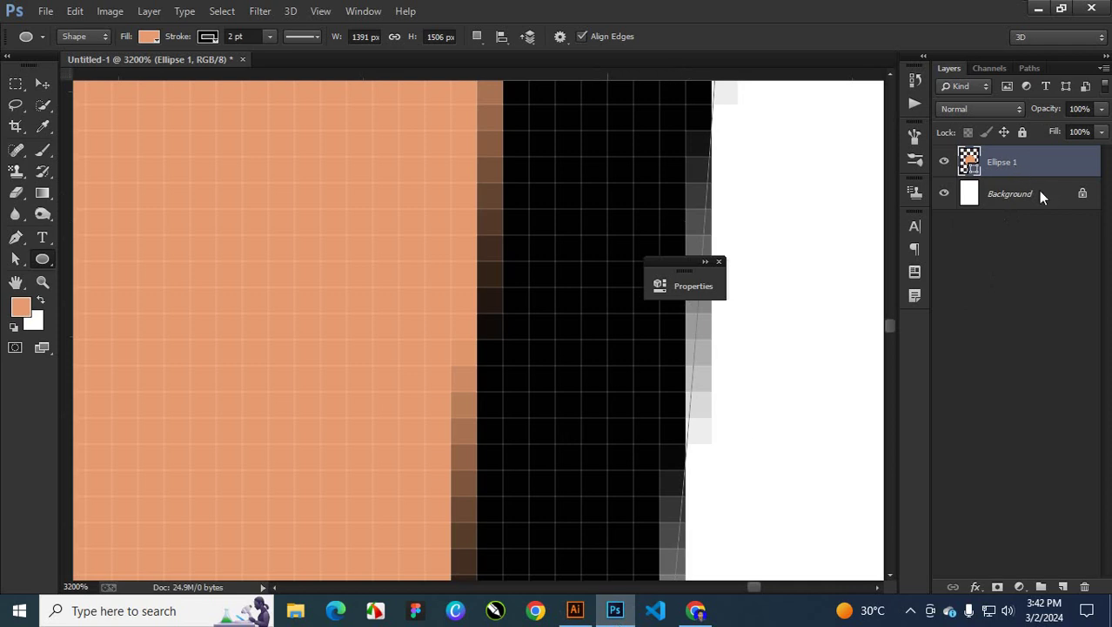
click(575, 609)
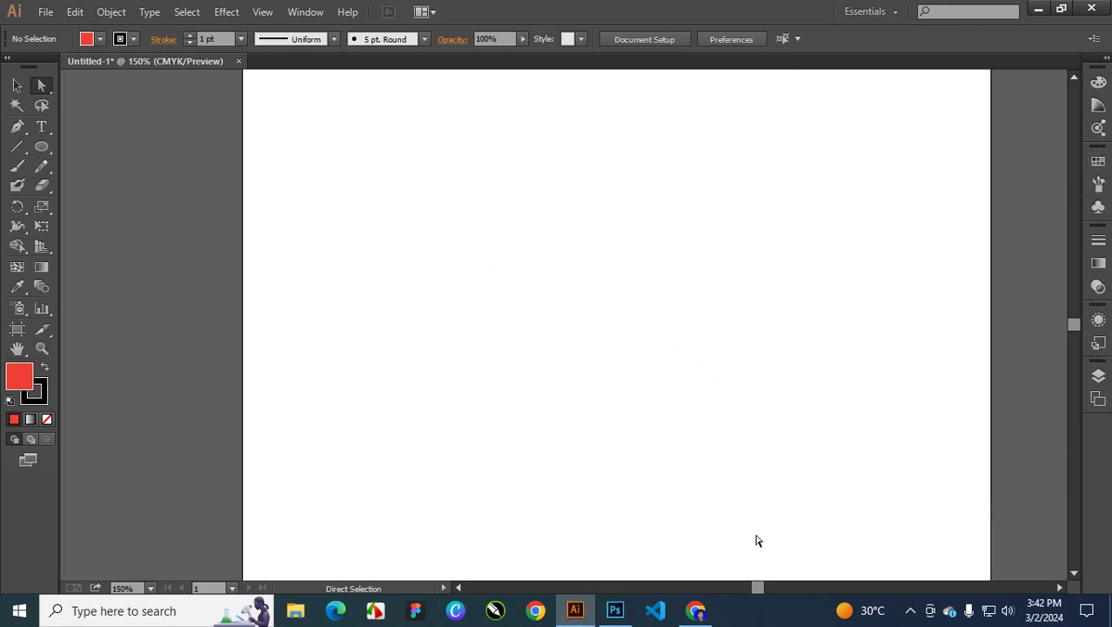
click(614, 610)
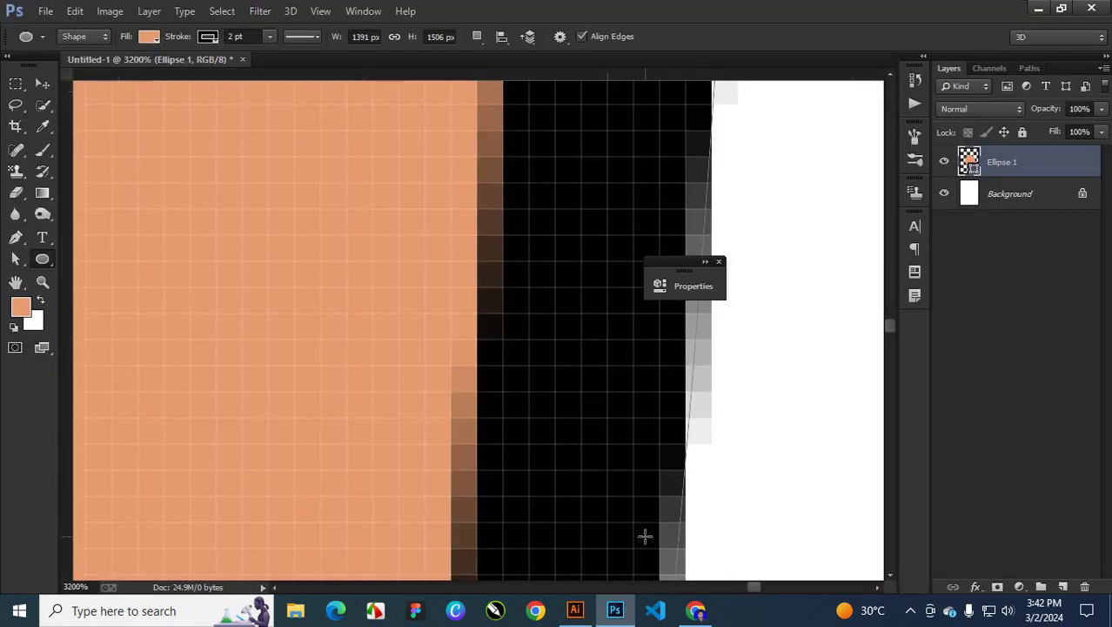
click(575, 610)
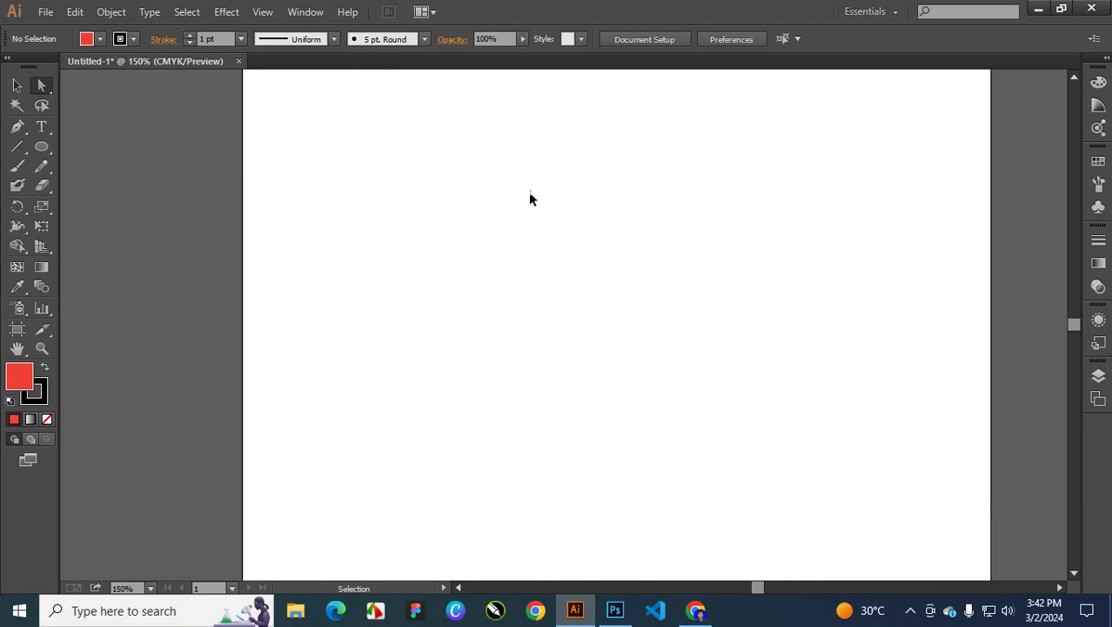
key(ctrl+minus)
key(ctrl+minus)
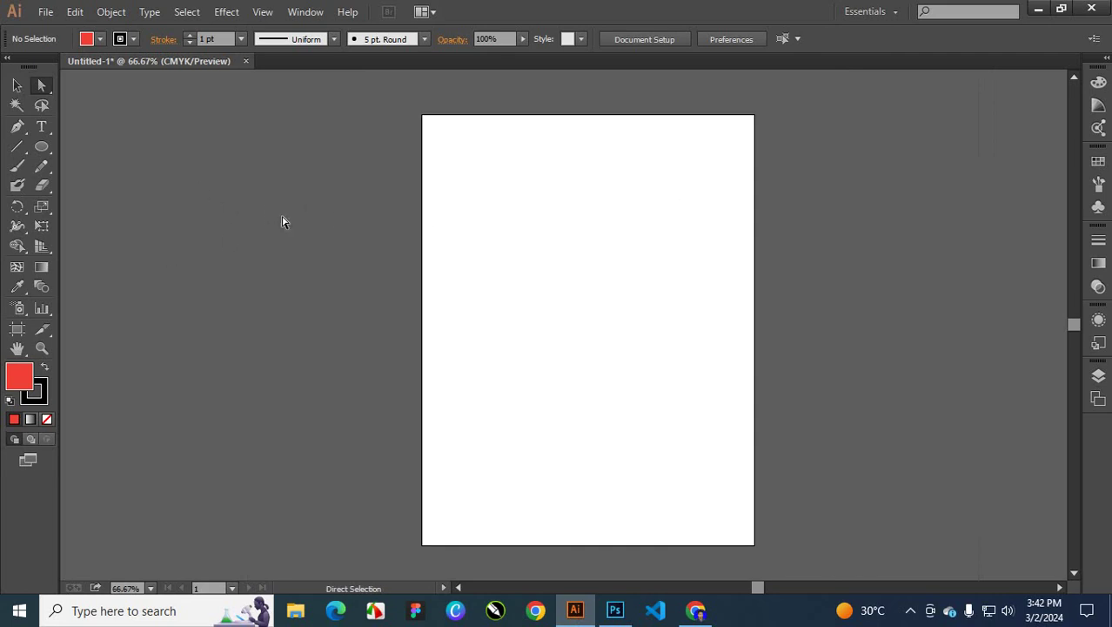
Step: Show the artboard at 100% and activate the Polygon tool
key(ctrl+1)
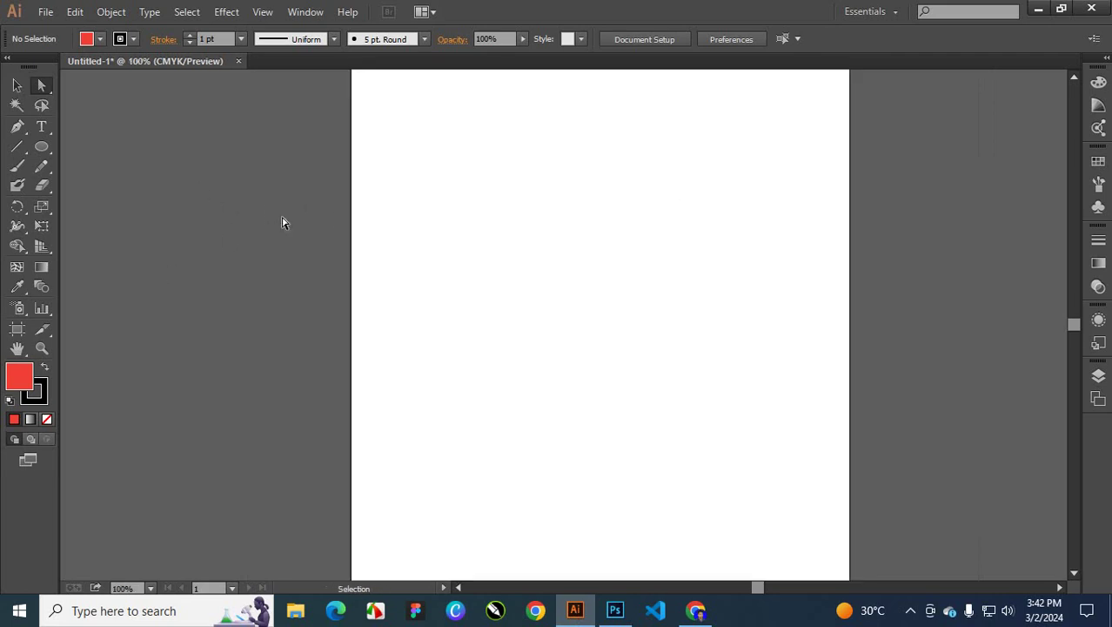
click(46, 148)
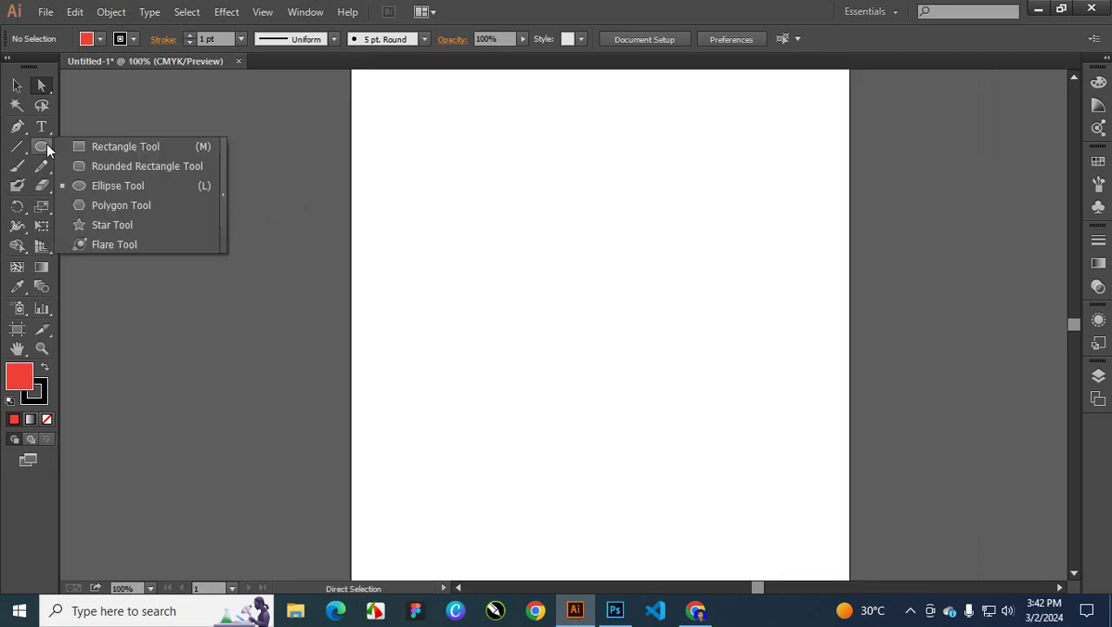
click(139, 204)
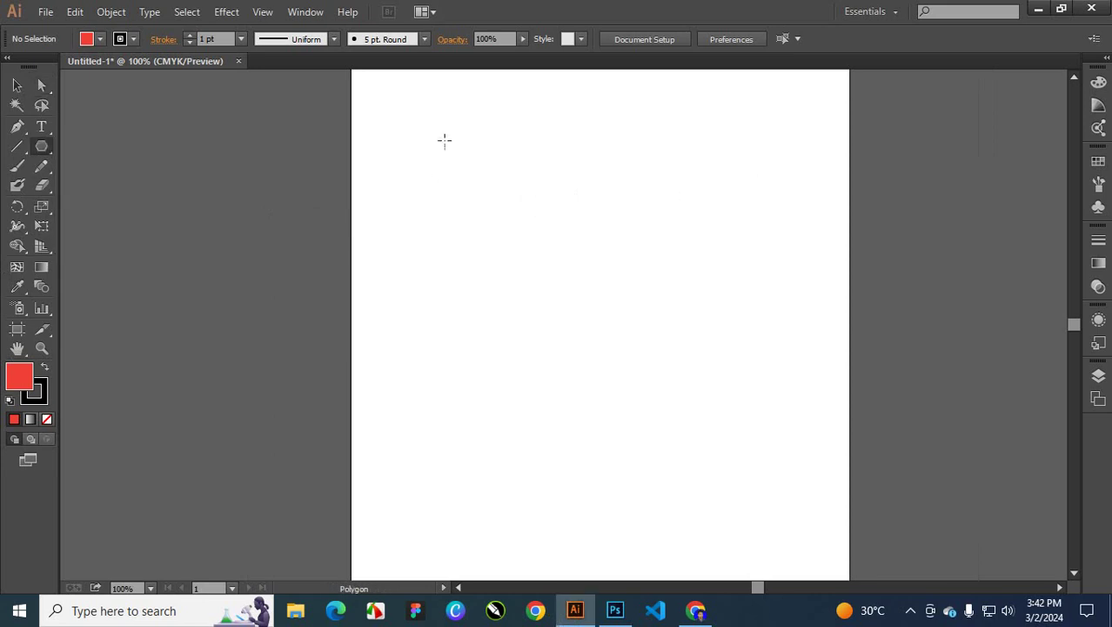
drag(445, 140, 600, 405)
key(ctrl+z)
drag(550, 269, 608, 331)
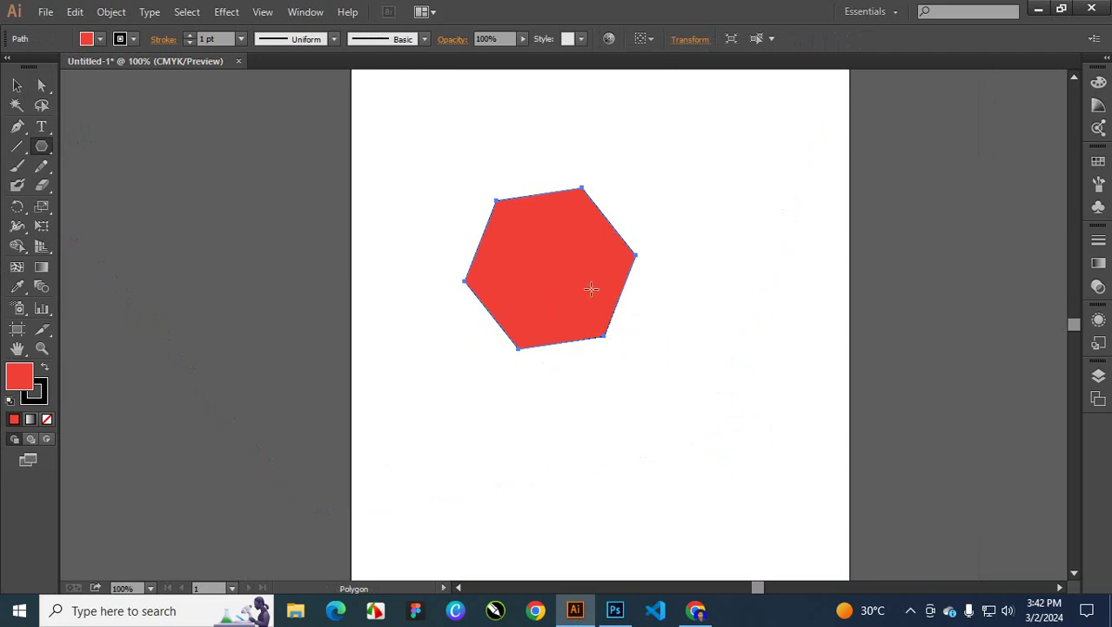
key(Delete)
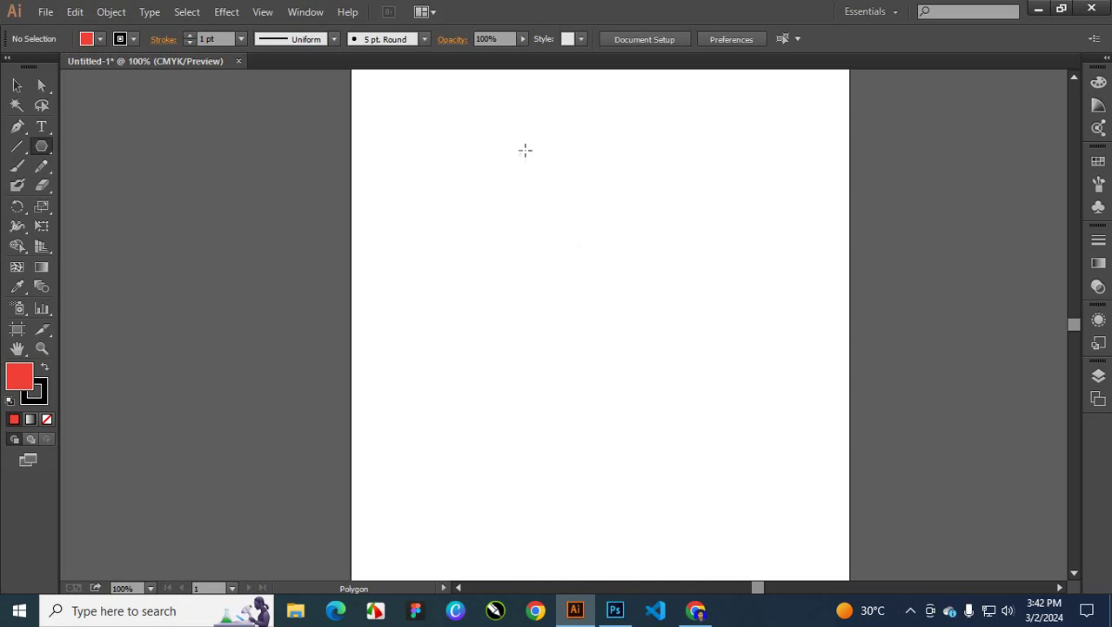
Step: Draw an upright red hexagon in the upper part of the artboard and shift it to the horizontal middle
drag(517, 153, 567, 192)
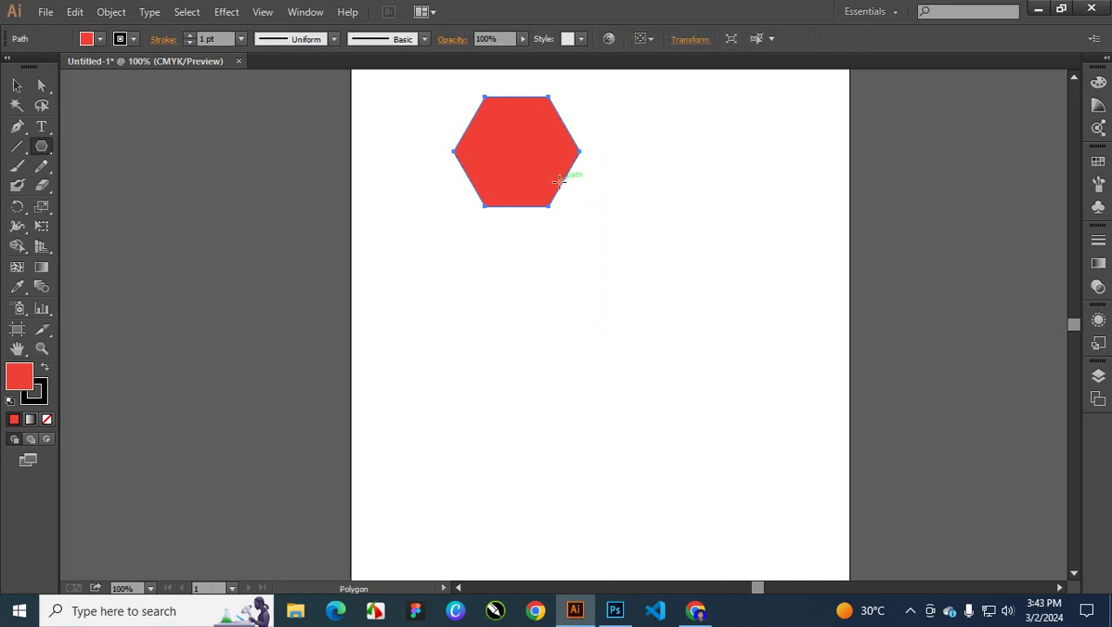
drag(515, 171, 598, 182)
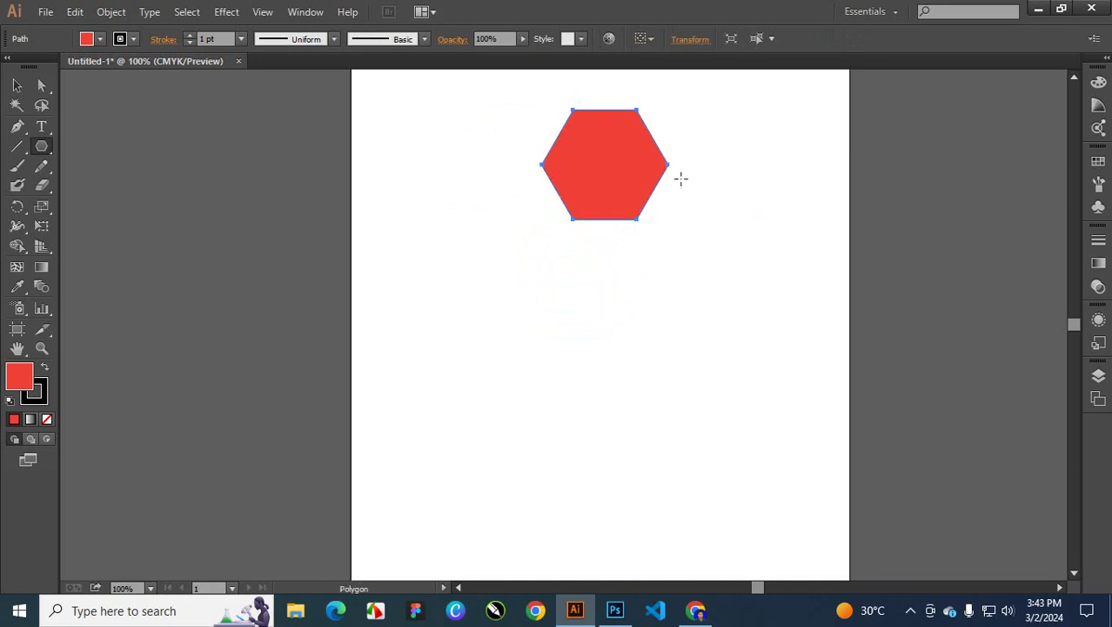
key(a)
click(242, 194)
key(ctrl+z)
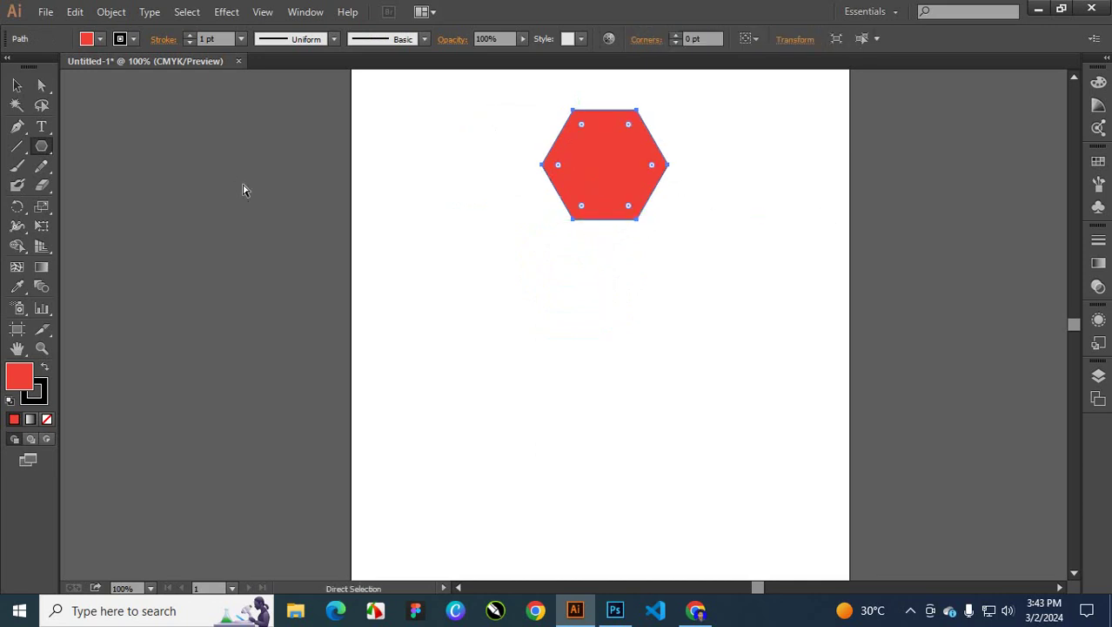
key(ctrl+t)
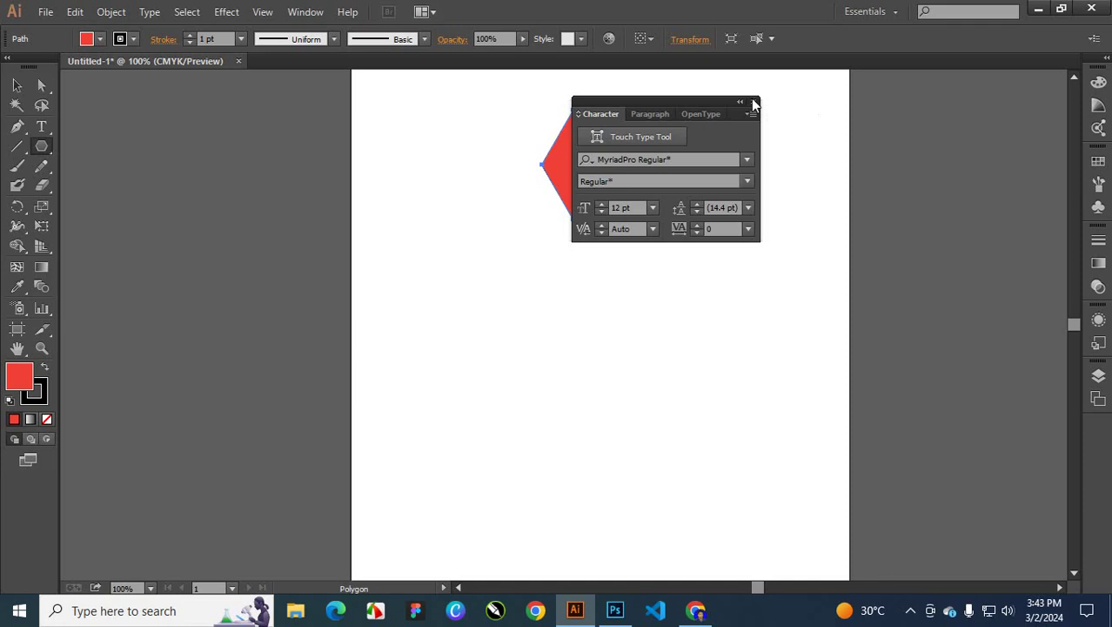
click(754, 103)
key(a)
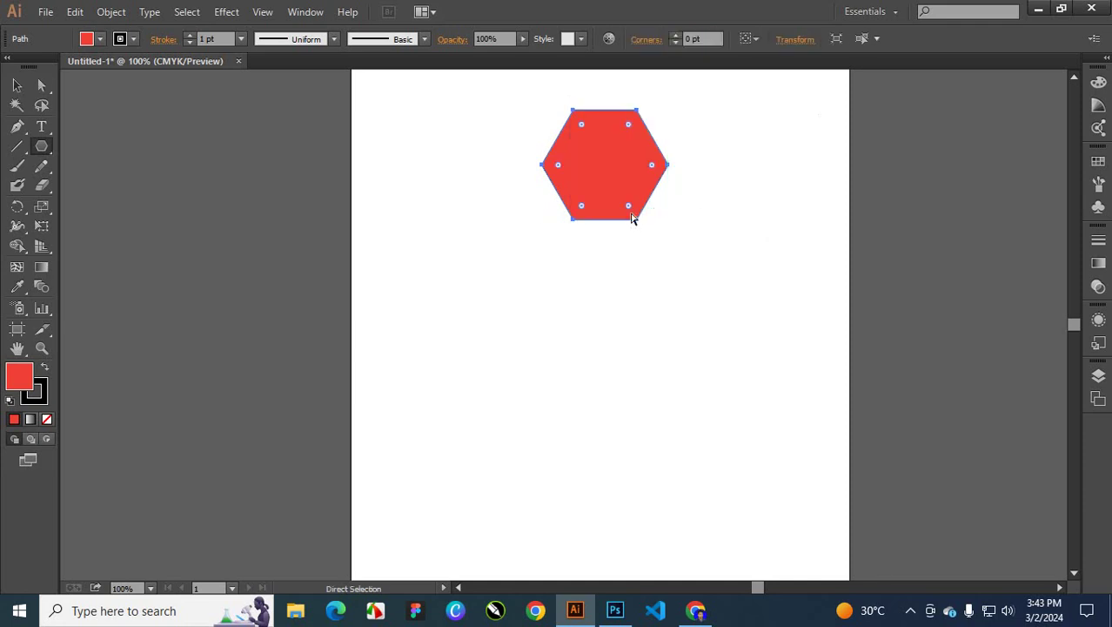
Step: Enlarge the red hexagon slightly in proportion and move it down, away from the artboard's upper edge
key(v)
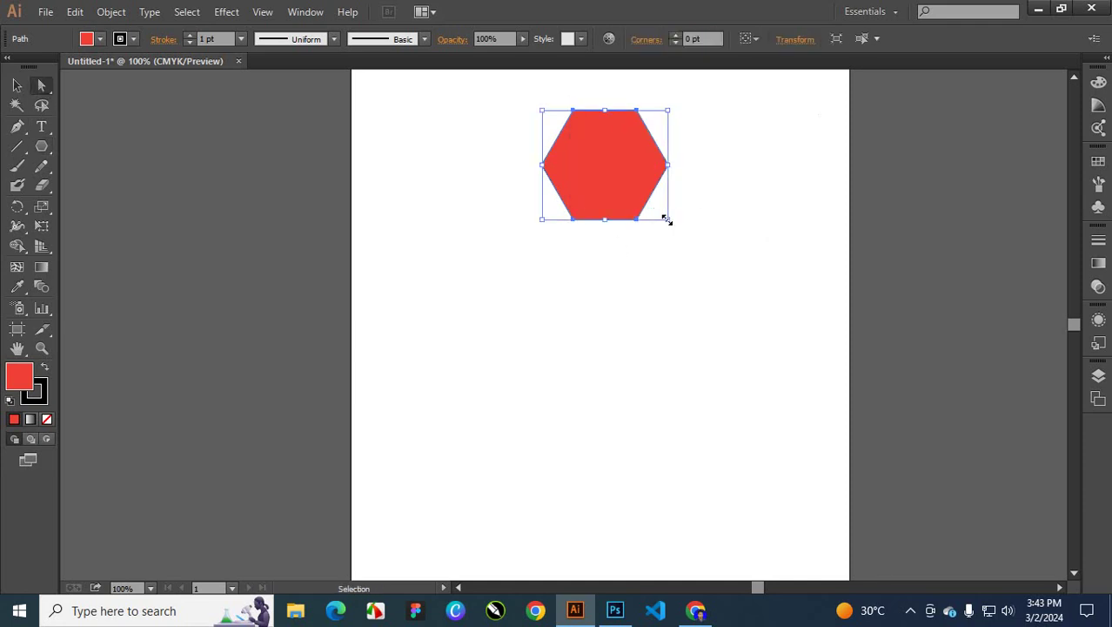
drag(667, 221, 695, 248)
key(a)
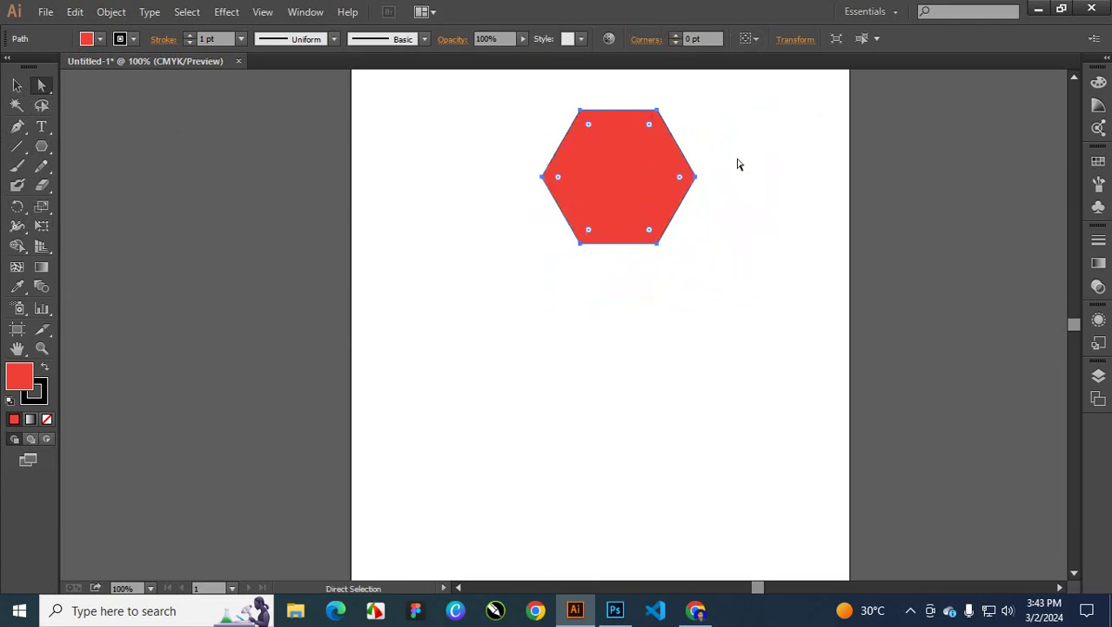
drag(619, 186, 609, 266)
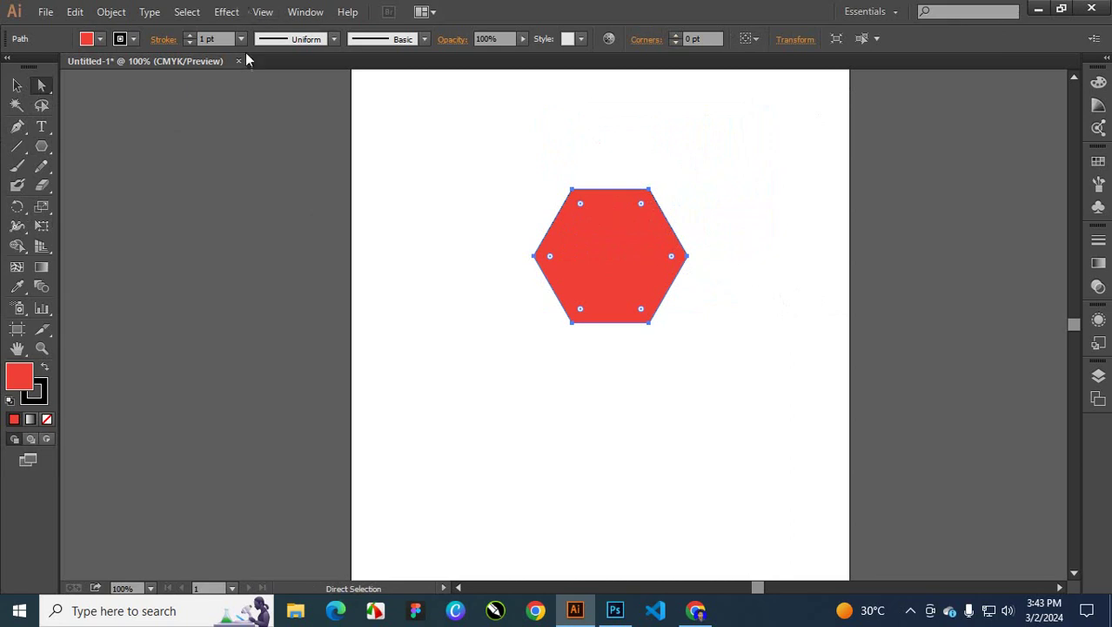
Step: Open the Pucker & Bloat effect for the hexagon, turn on the preview and try pucker values of -50% and -107%
click(226, 11)
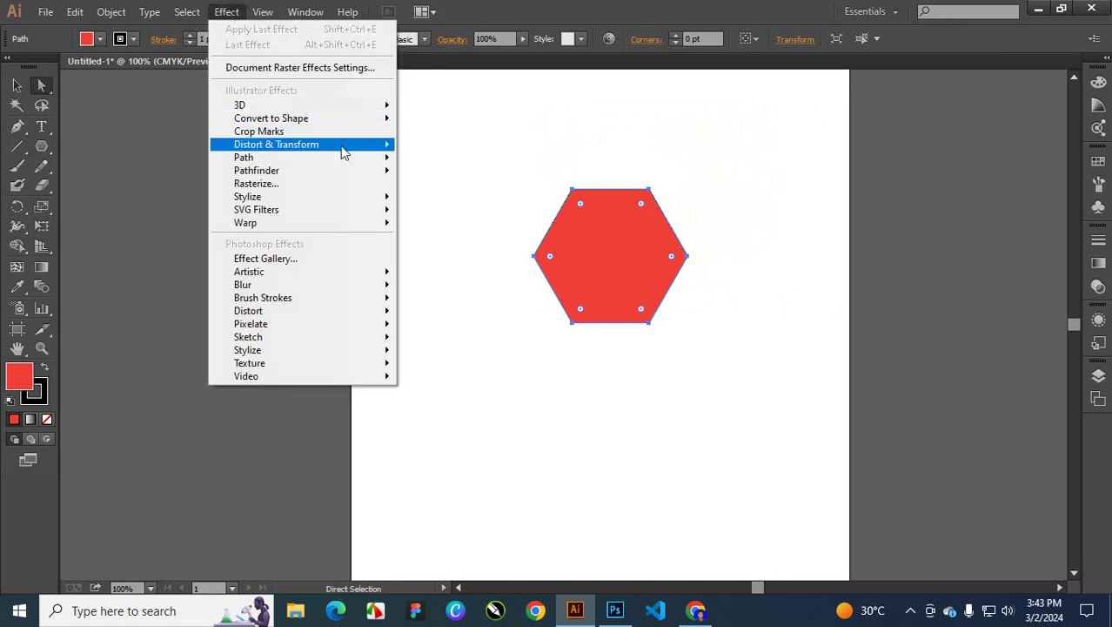
mouse_move(342, 144)
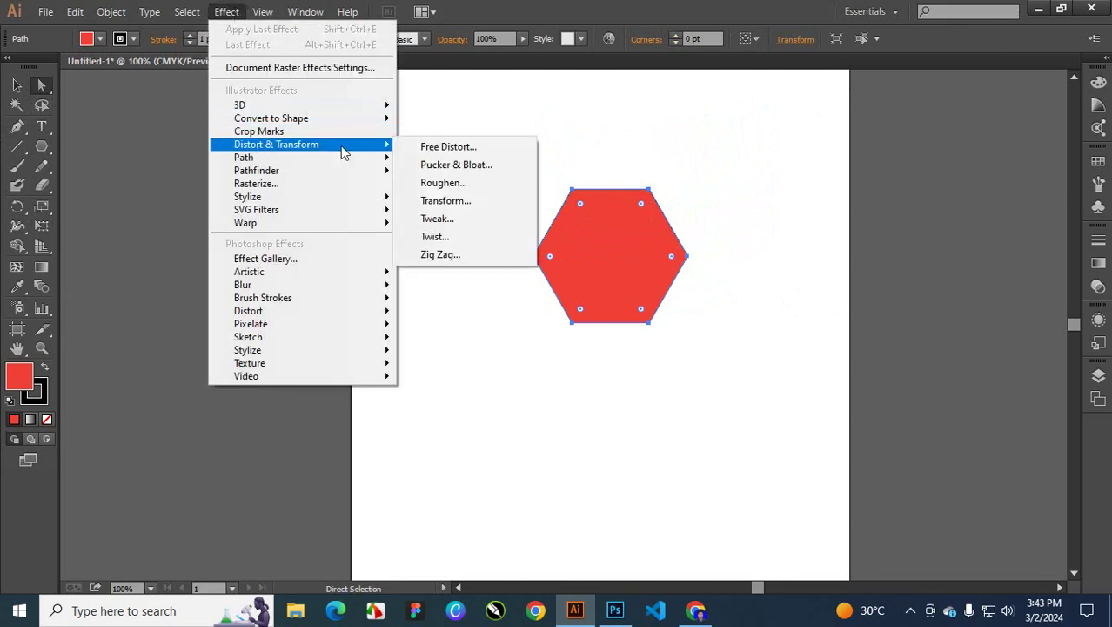
click(499, 172)
drag(609, 245, 989, 170)
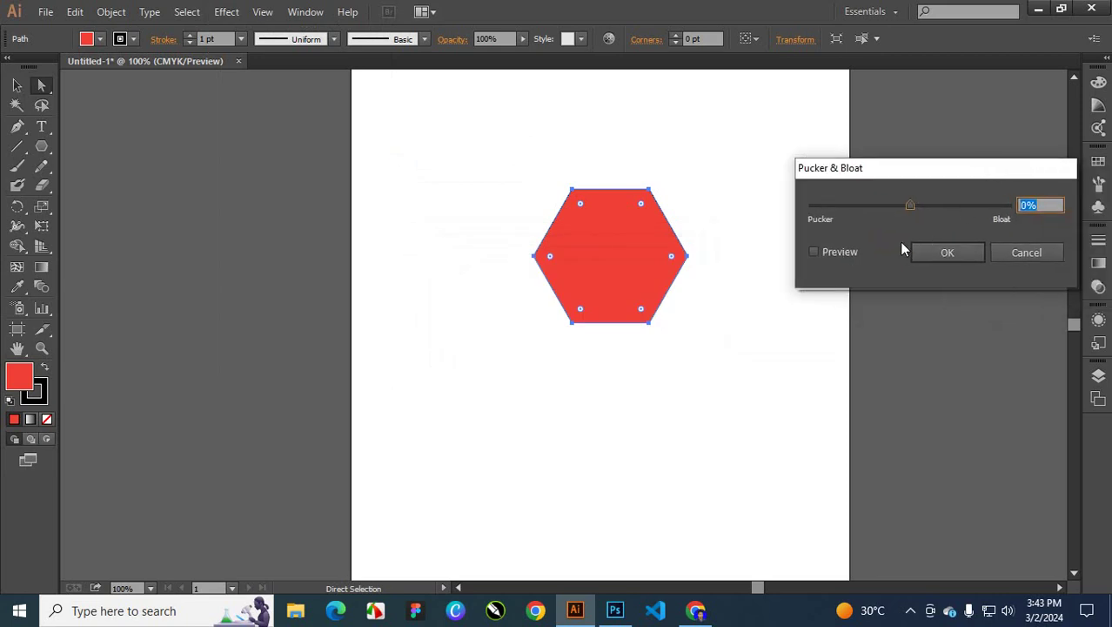
drag(908, 204, 883, 205)
click(816, 252)
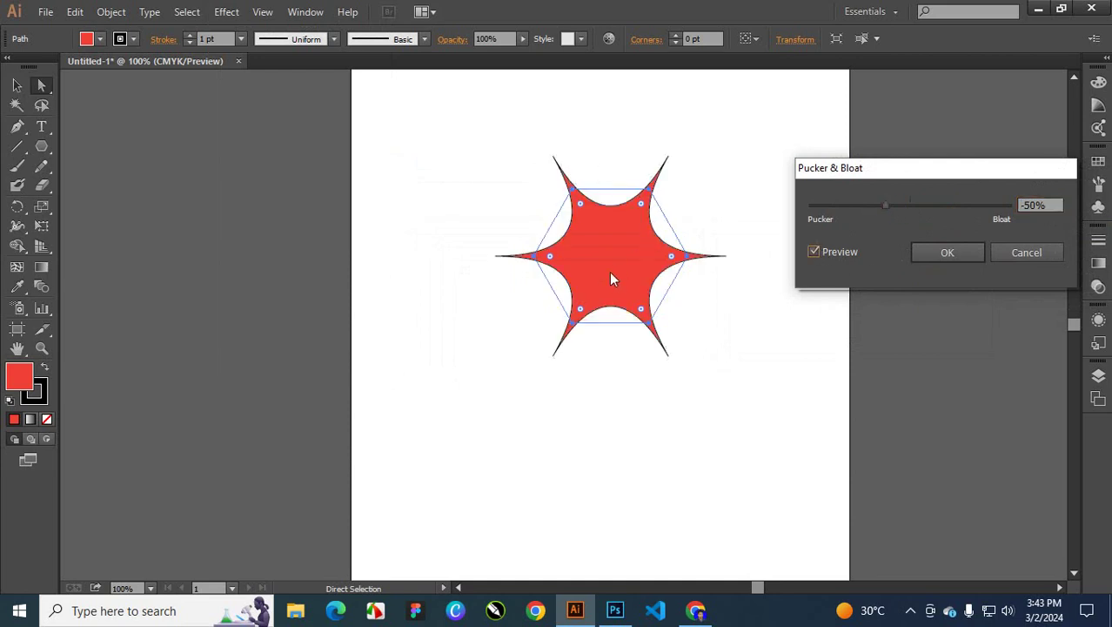
drag(885, 207, 859, 209)
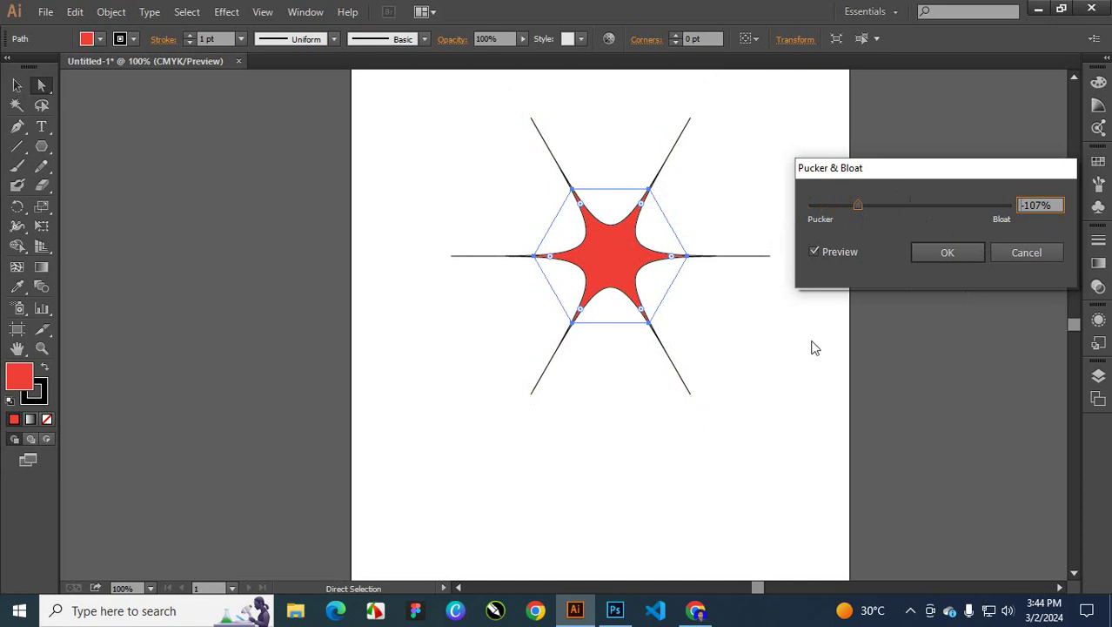
Step: Reset the effect value to 0%, apply a bloat of 67% to form a six-petal flower and deselect it
double_click(1034, 204)
text(0)
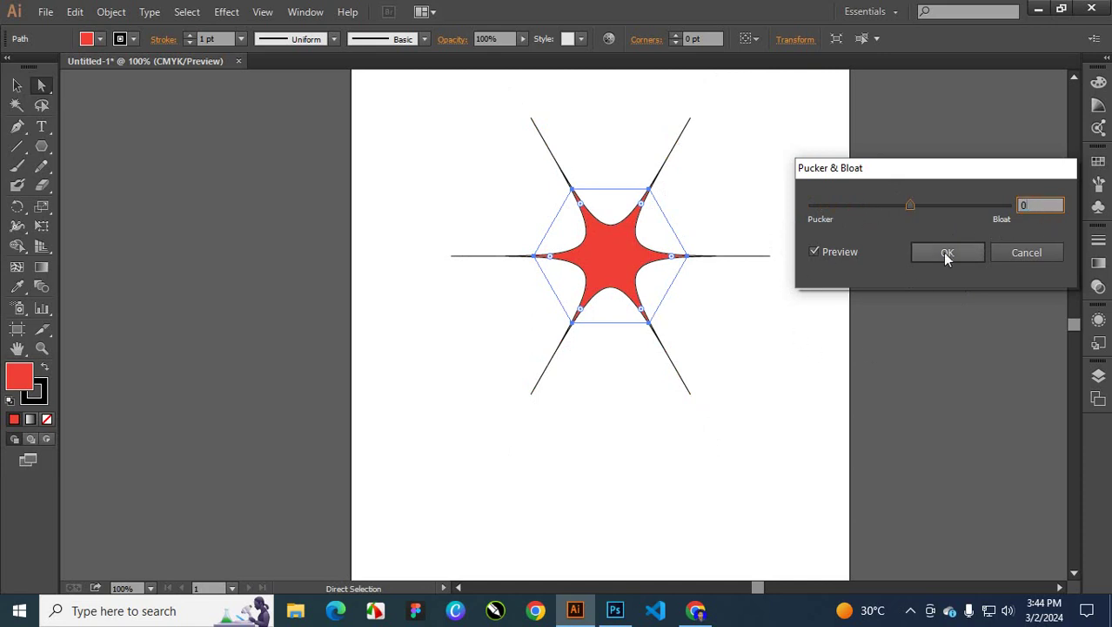
click(829, 254)
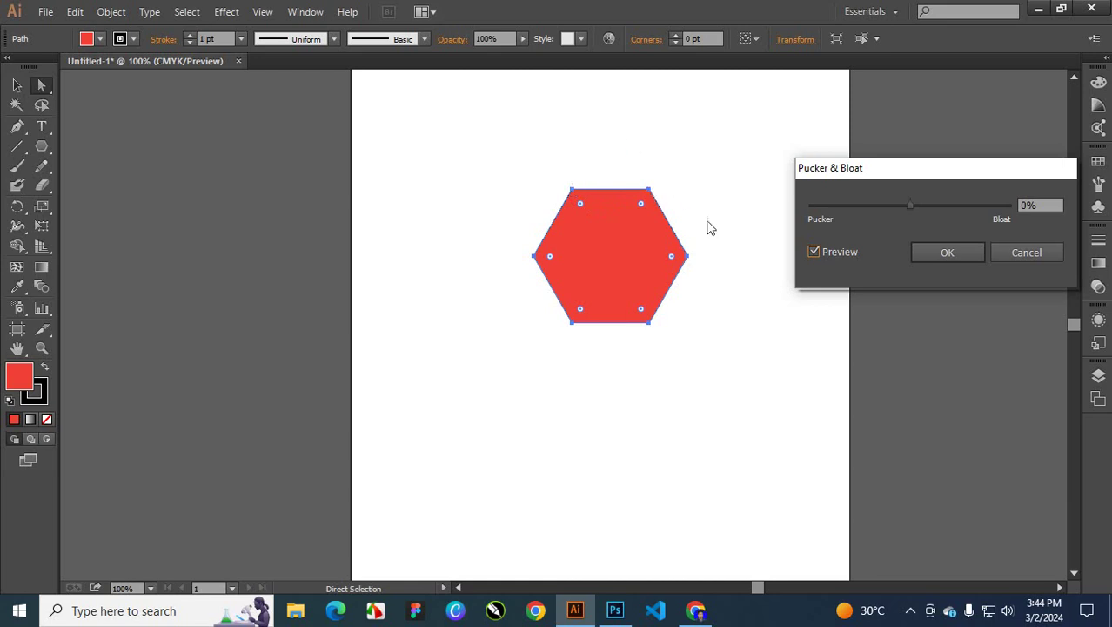
drag(914, 204, 941, 204)
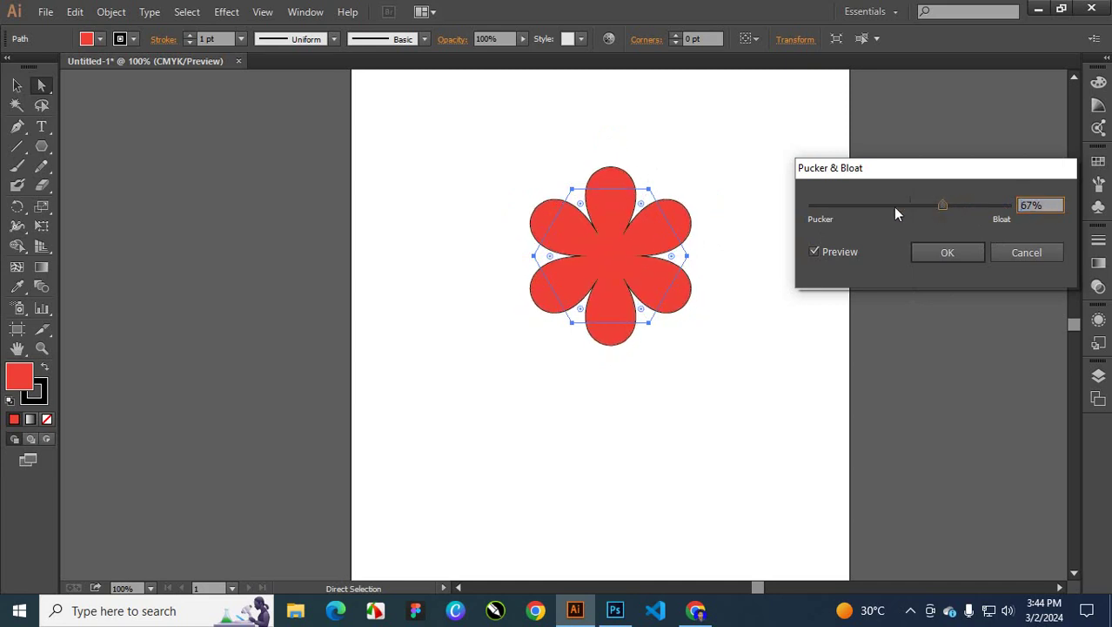
click(961, 254)
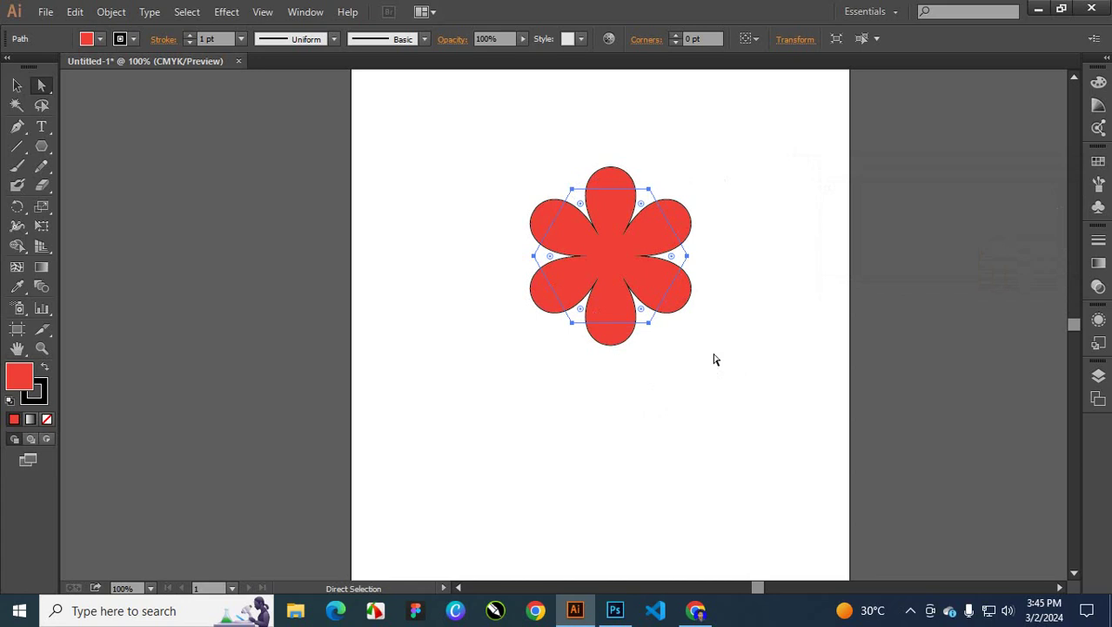
click(440, 121)
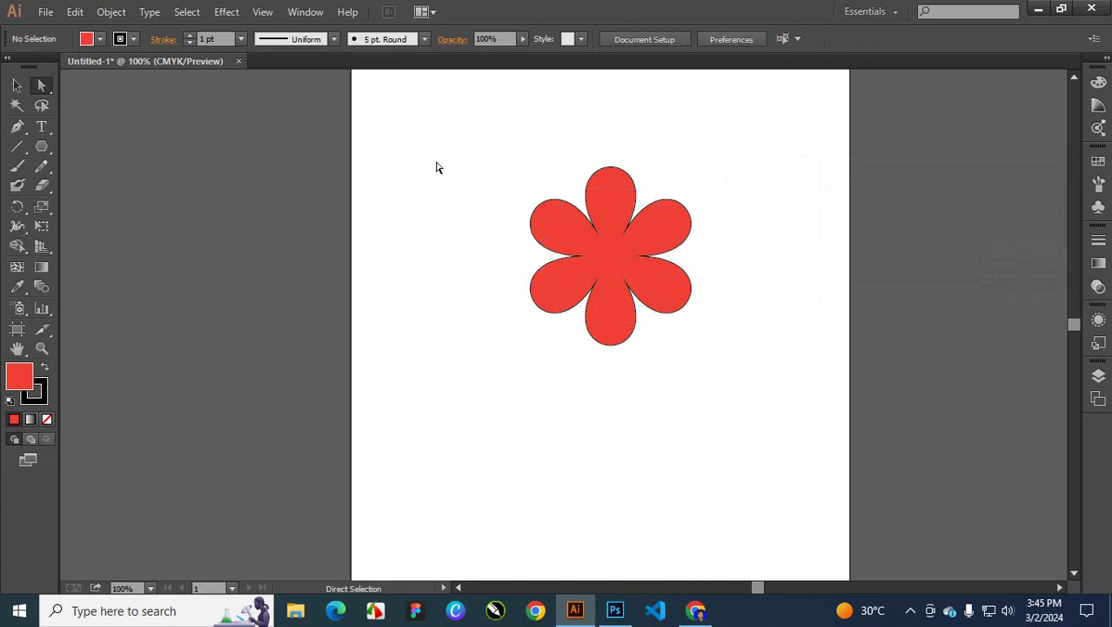
Step: Expand the appearance of the red flower so its outline becomes real paths
click(626, 242)
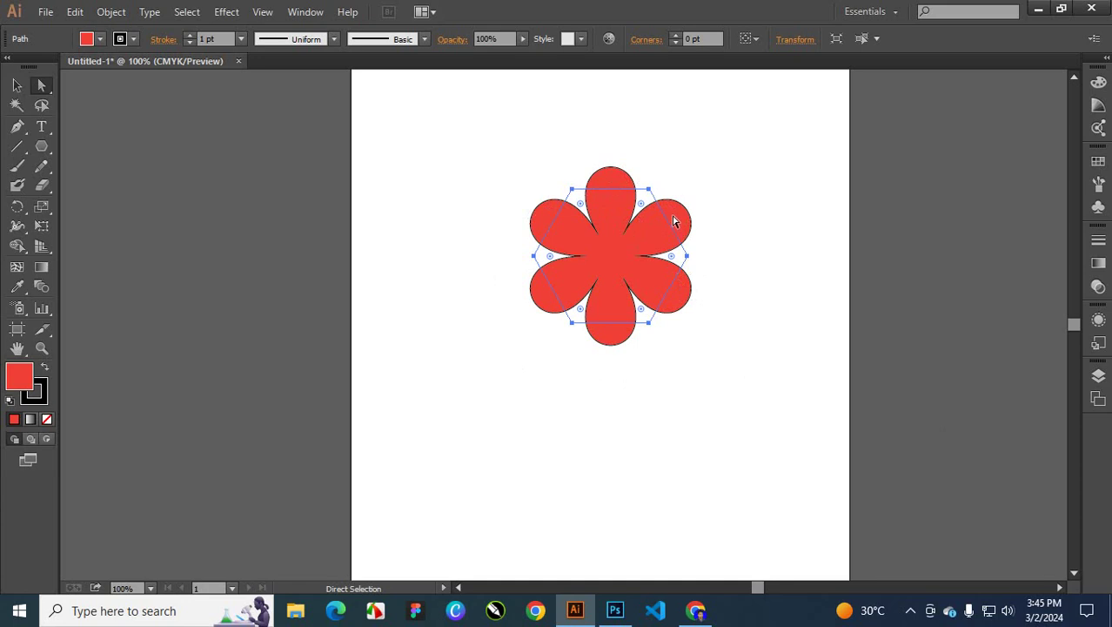
click(110, 12)
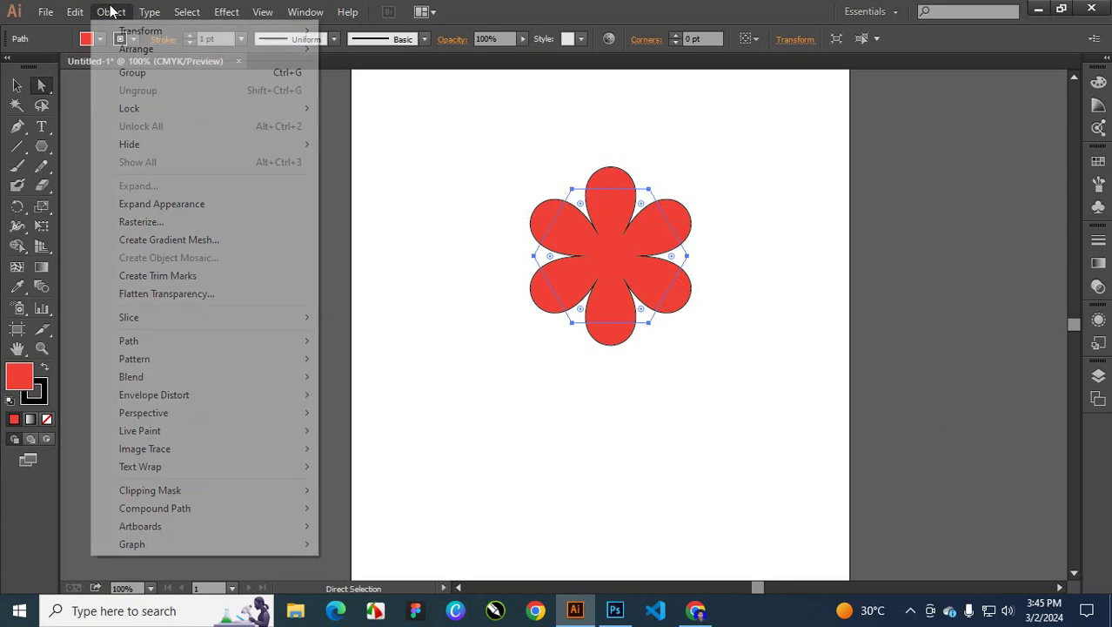
click(182, 208)
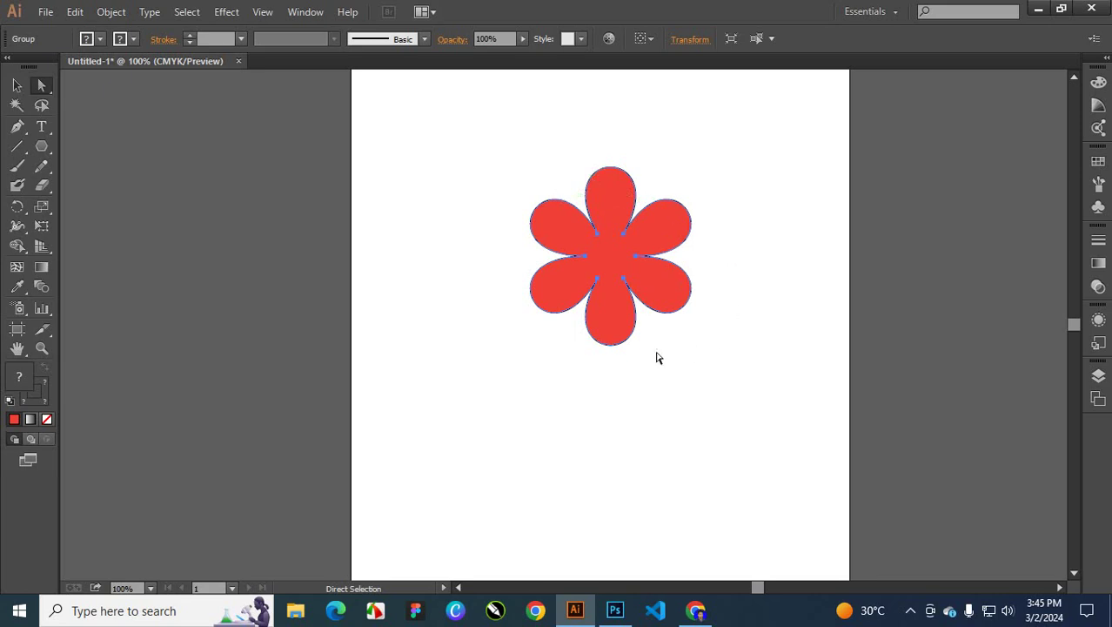
Step: Move the flower higher on the artboard and place a duplicate directly below it with their petals touching
drag(604, 203, 620, 358)
key(v)
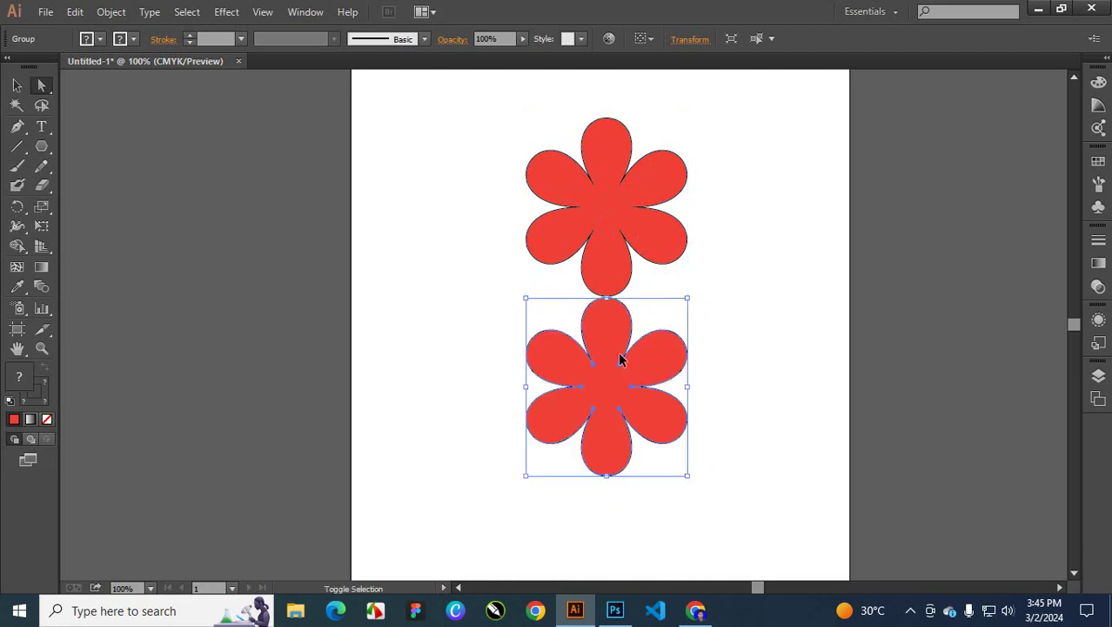
key(a)
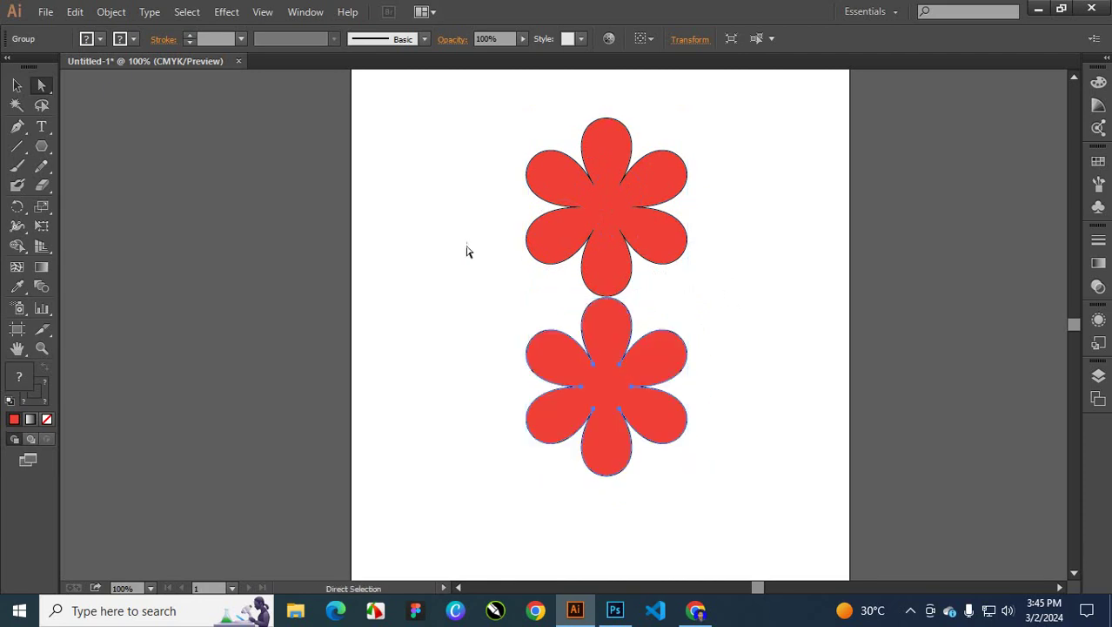
Step: Select both red flowers and open the Transform effect for them, keeping its dialog clear of the artwork
drag(442, 157, 778, 441)
click(433, 250)
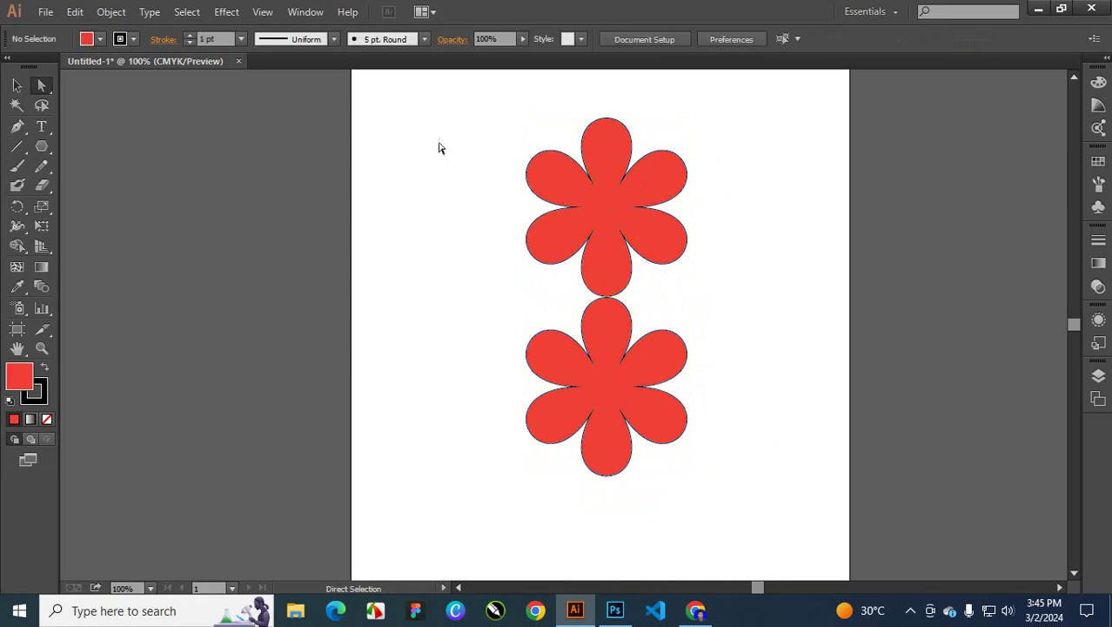
drag(433, 133, 730, 501)
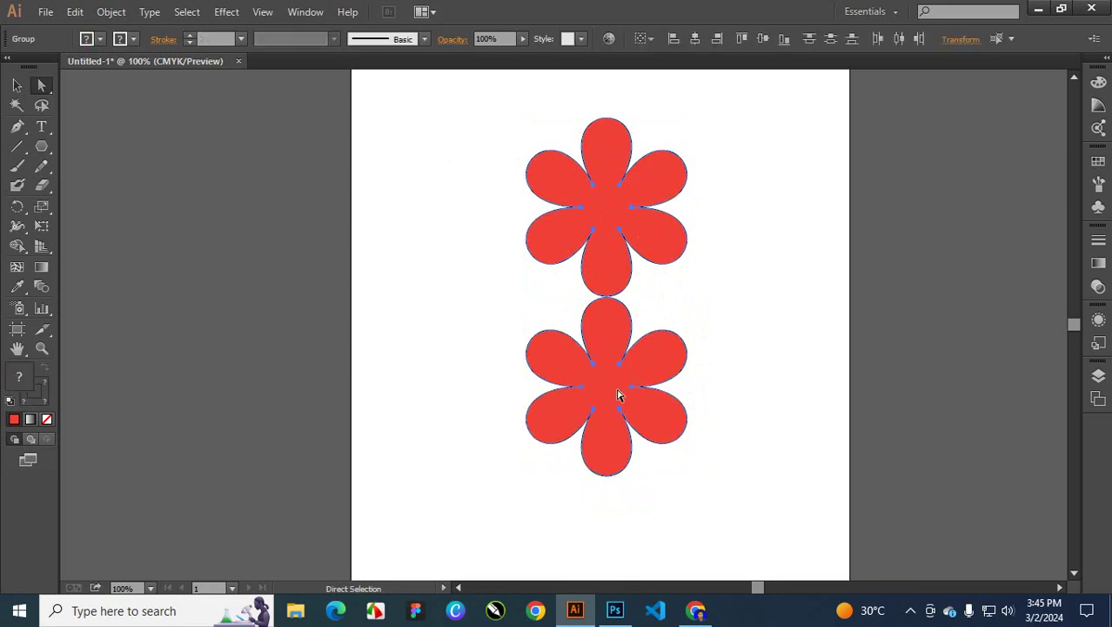
key(v)
key(a)
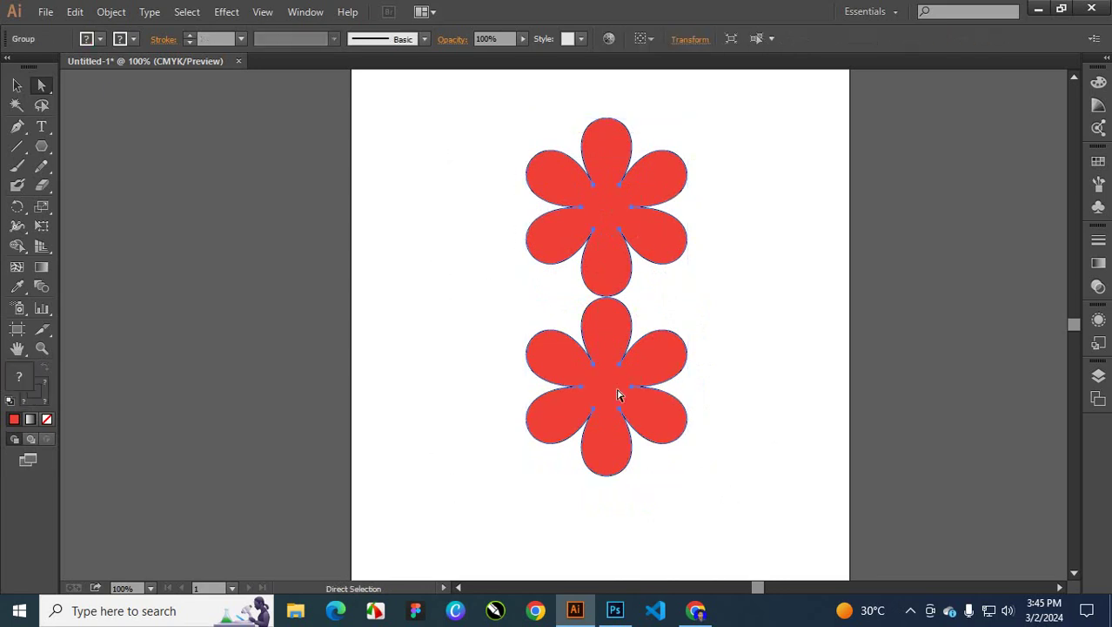
key(ctrl+minus)
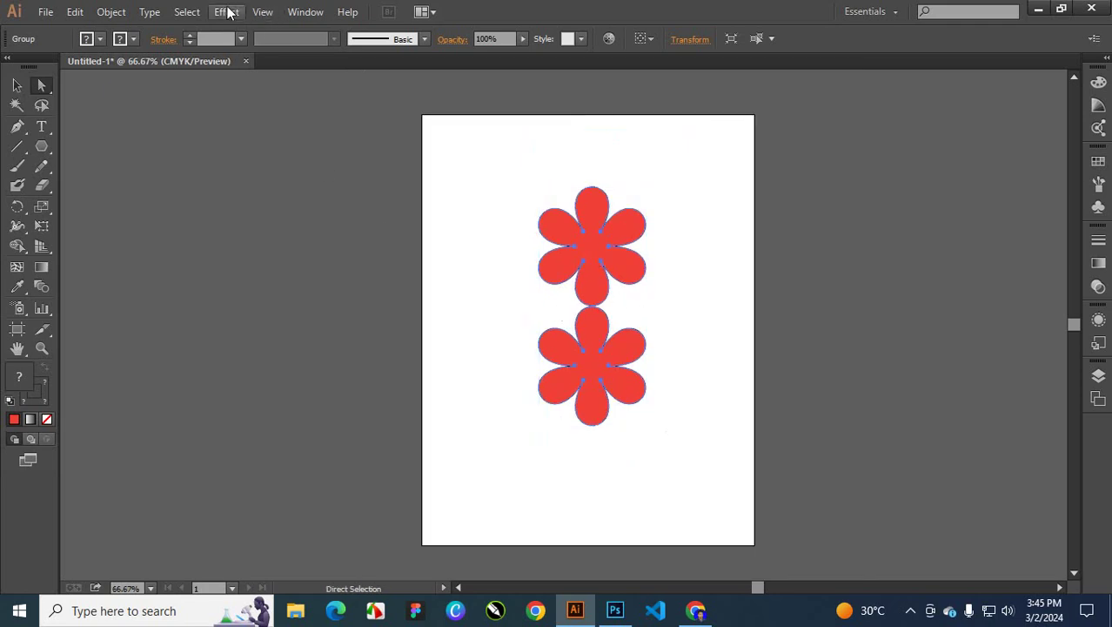
drag(509, 168, 719, 409)
click(227, 12)
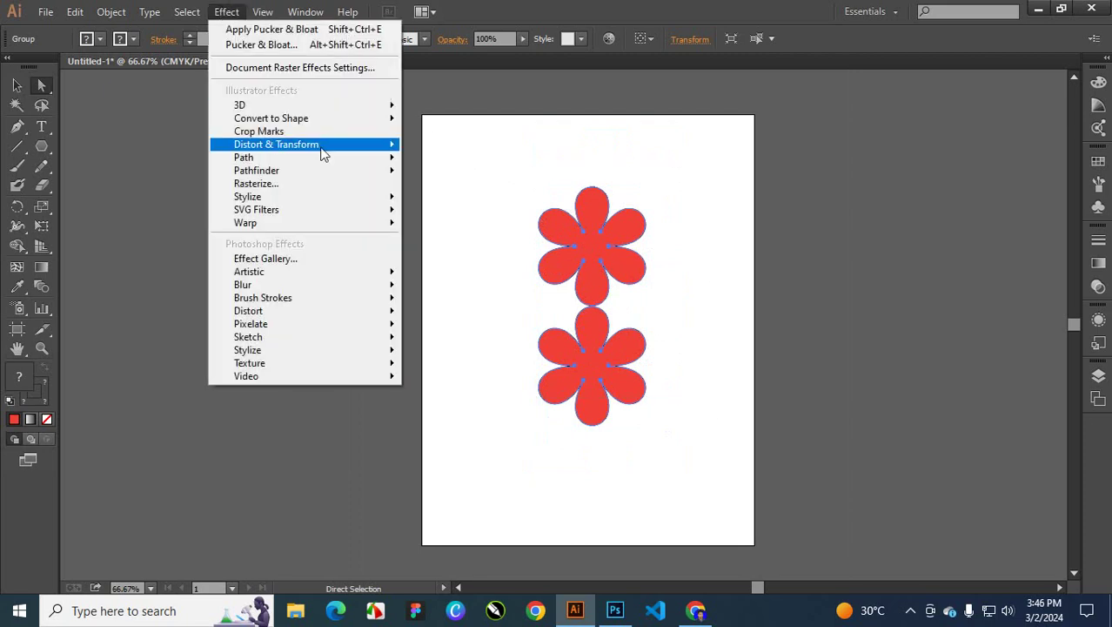
mouse_move(322, 154)
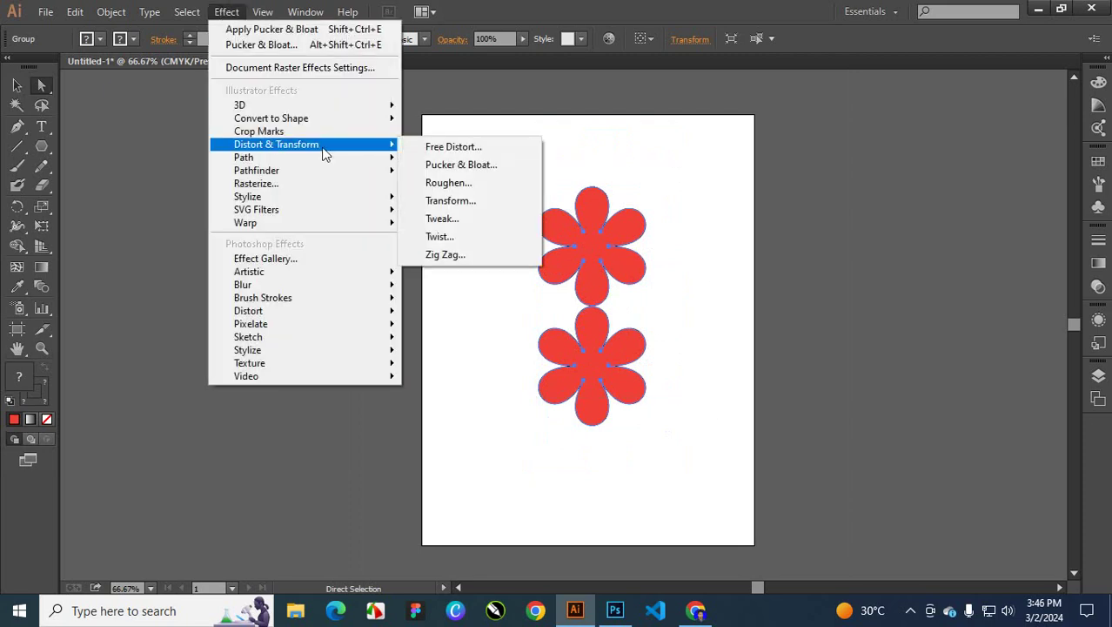
click(488, 201)
drag(561, 77, 966, 62)
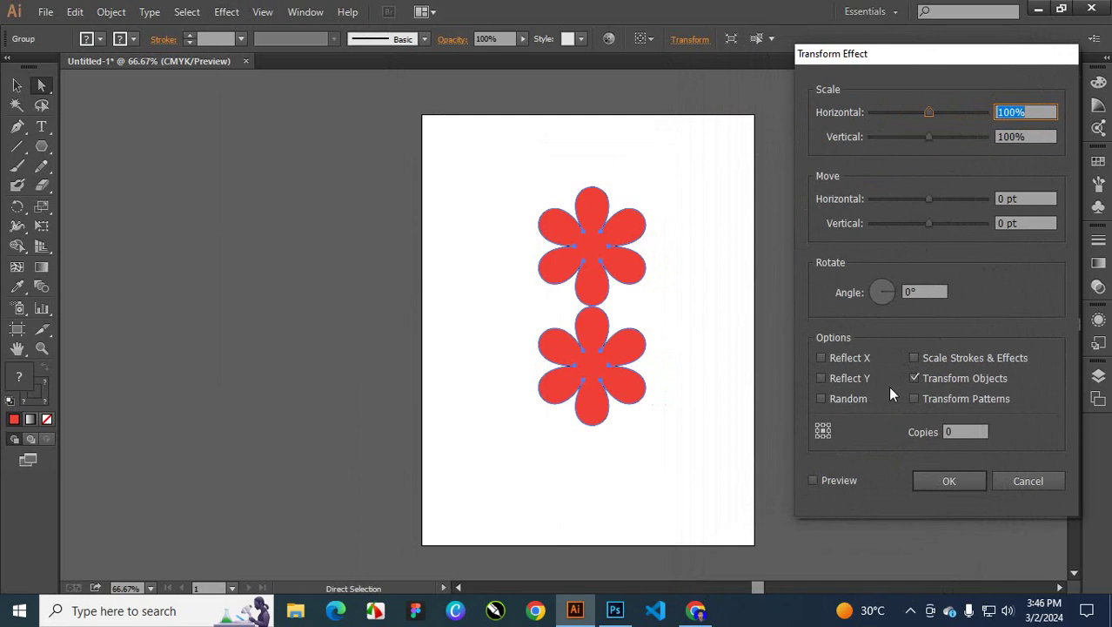
Step: Switch to Photoshop and stretch the orange ellipse with Free Transform to about 85% width and 121% height
mouse_move(622, 610)
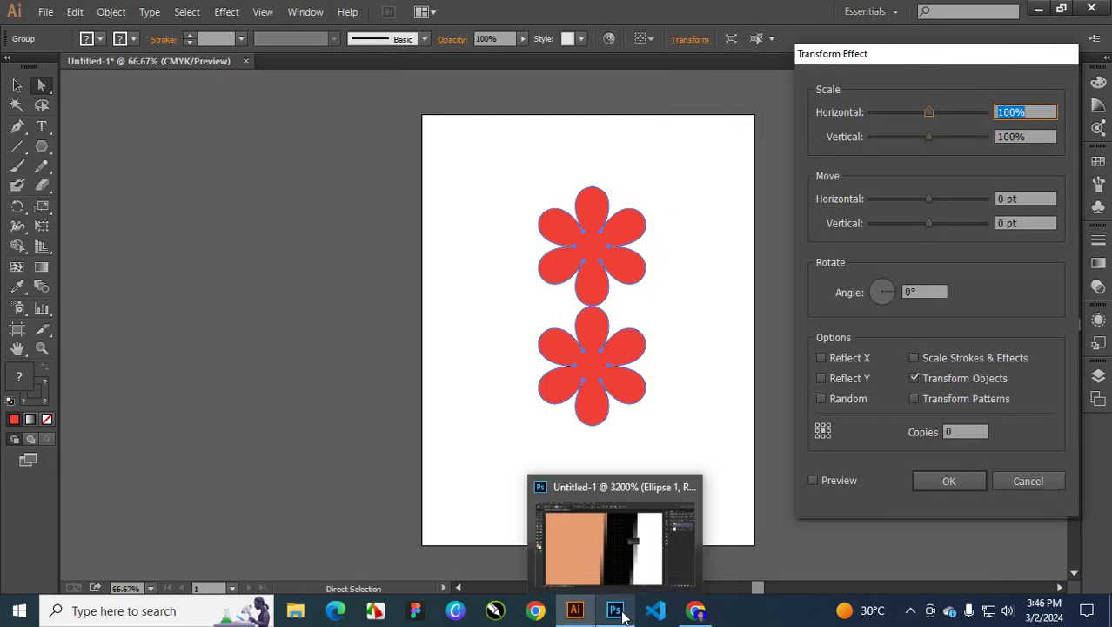
click(623, 611)
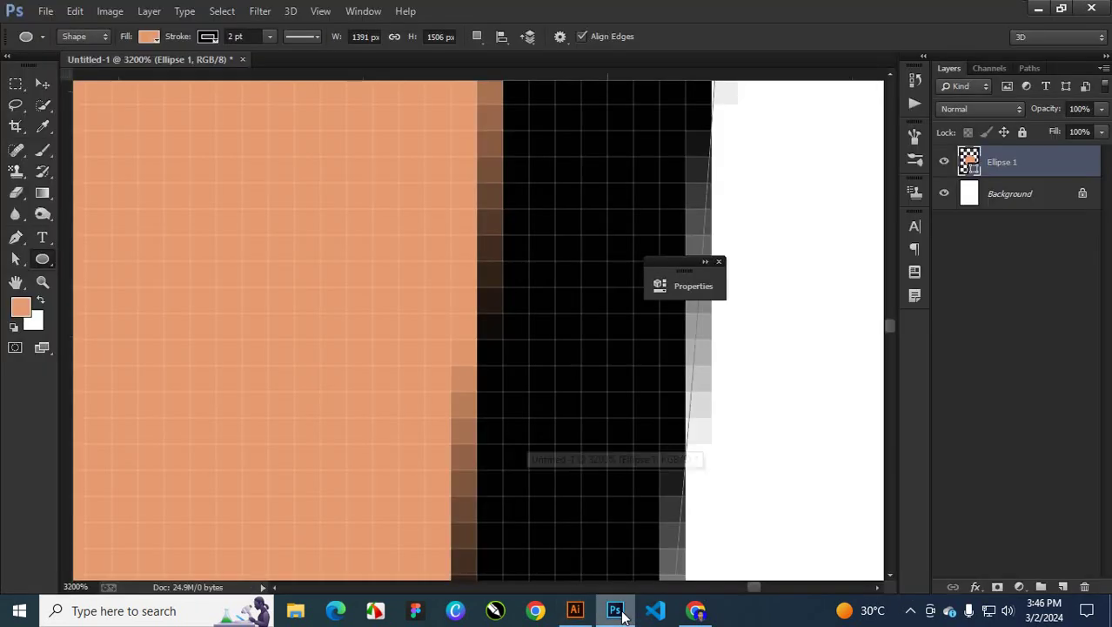
scroll(461, 385, down, 7)
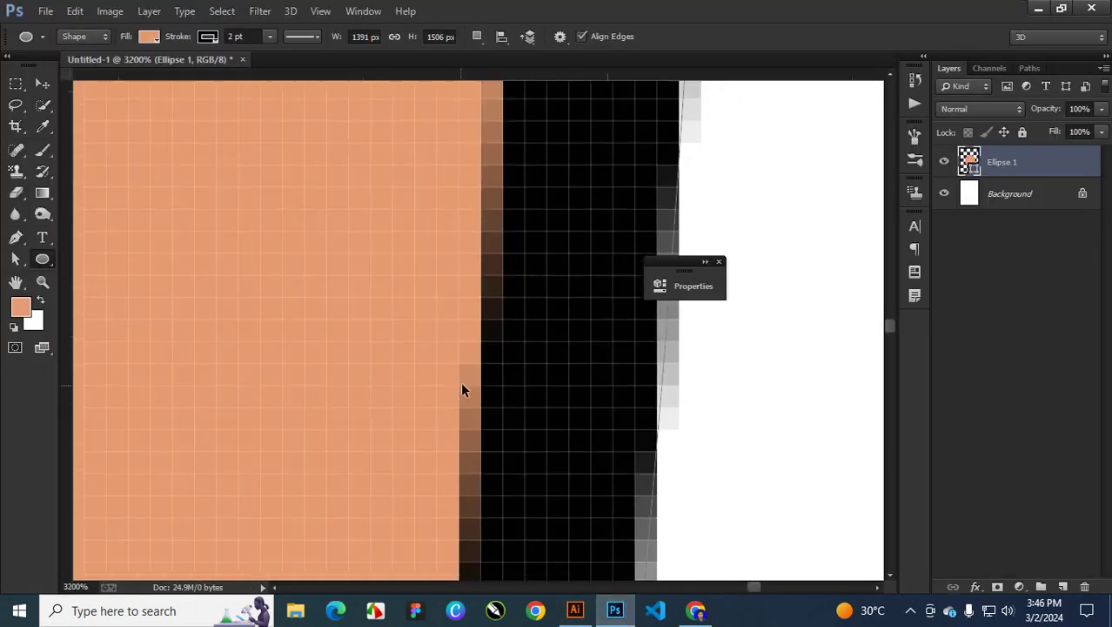
scroll(467, 394, down, 9)
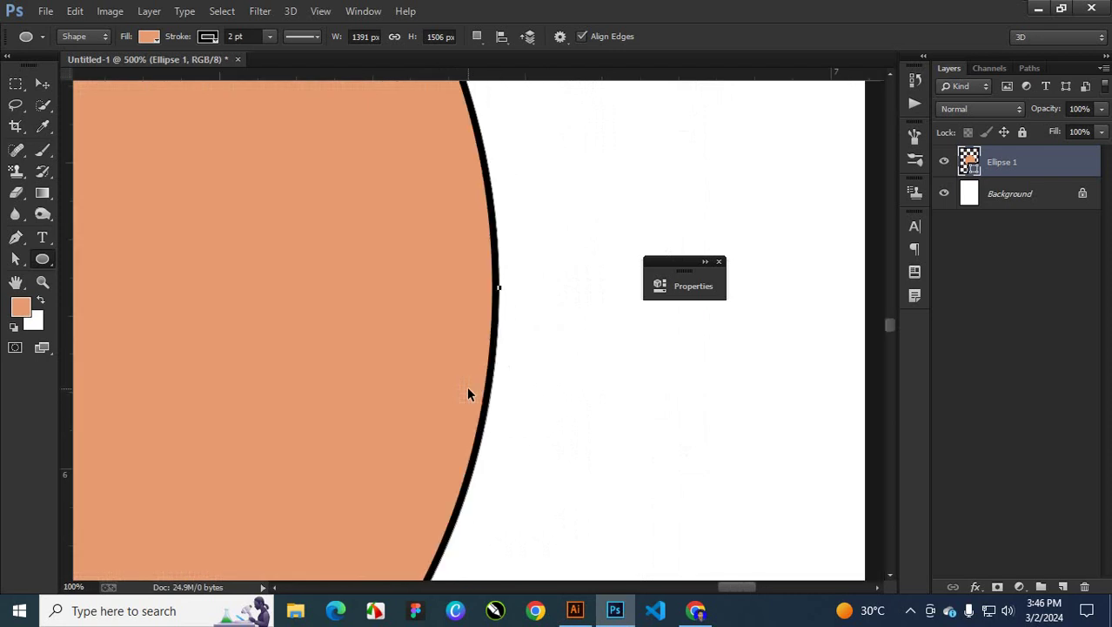
click(42, 83)
click(505, 167)
click(508, 285)
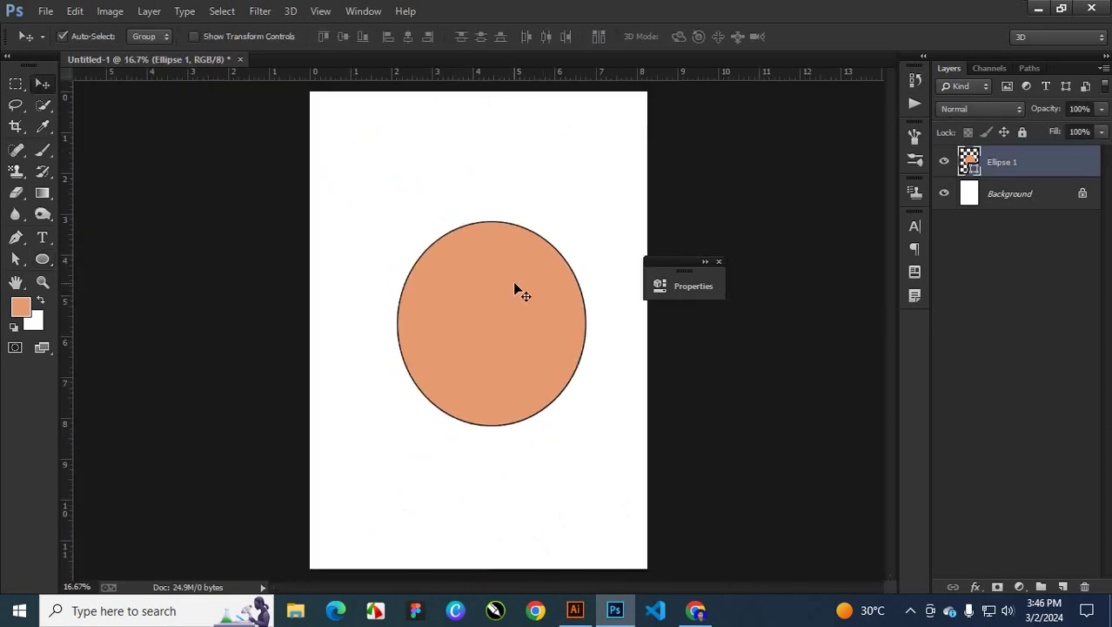
key(ctrl+t)
drag(591, 214, 563, 173)
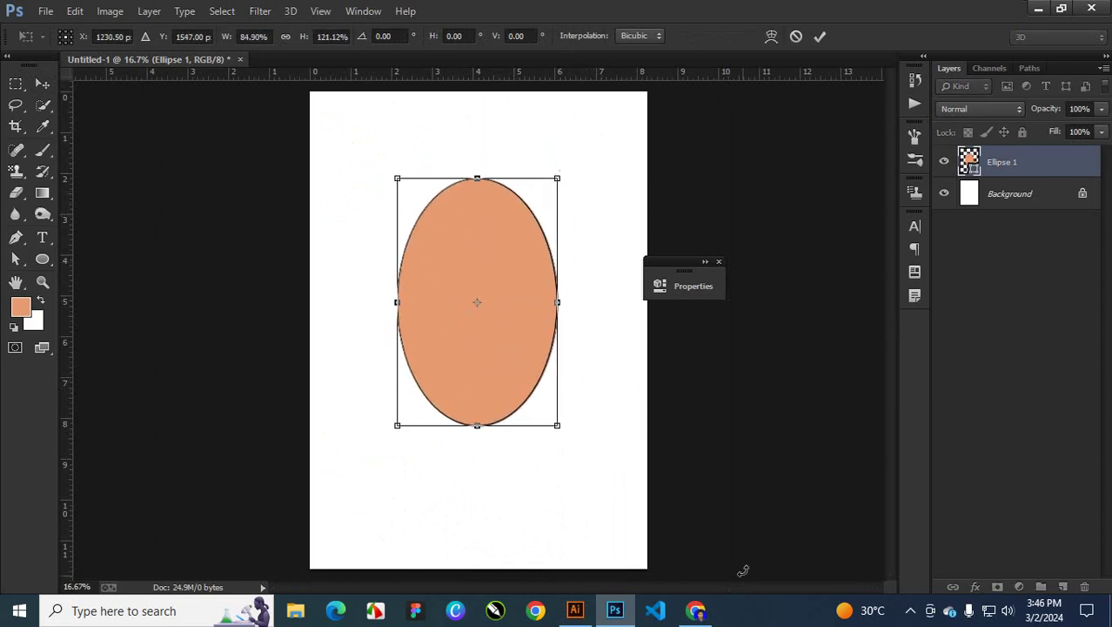
Step: Return to Illustrator, turn on the Transform effect's preview and set the rotation angle to 15°
click(575, 610)
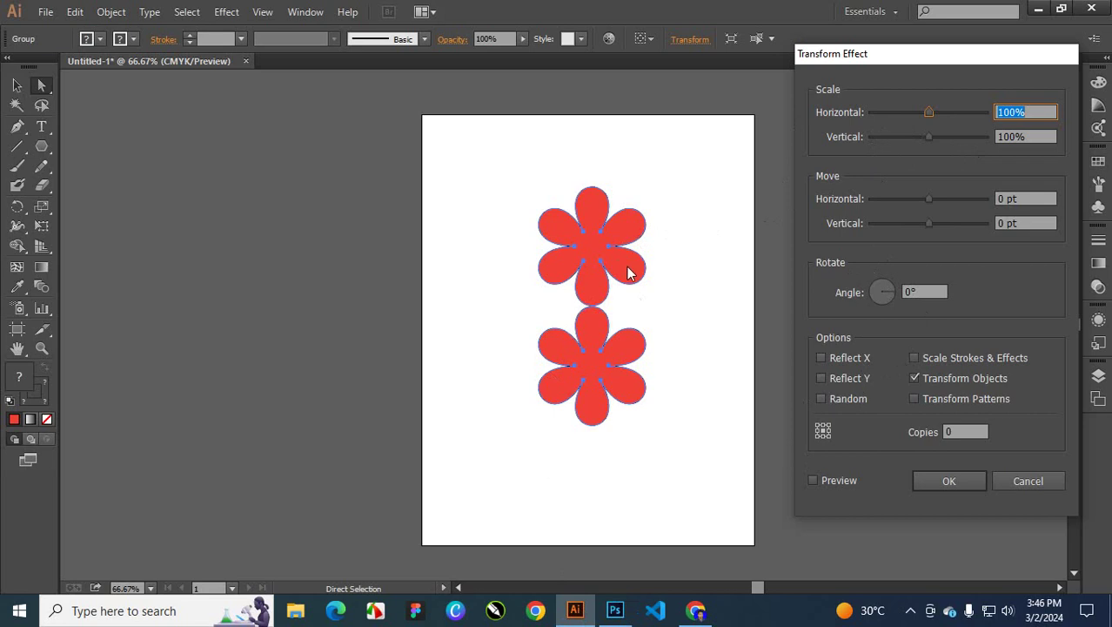
drag(957, 58, 876, 71)
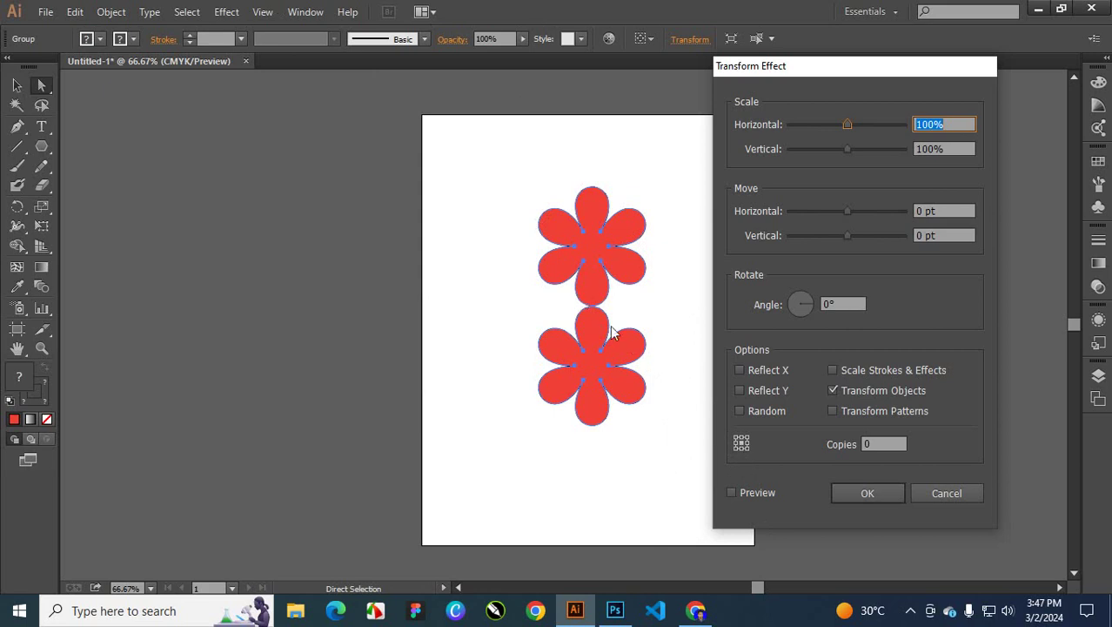
click(731, 493)
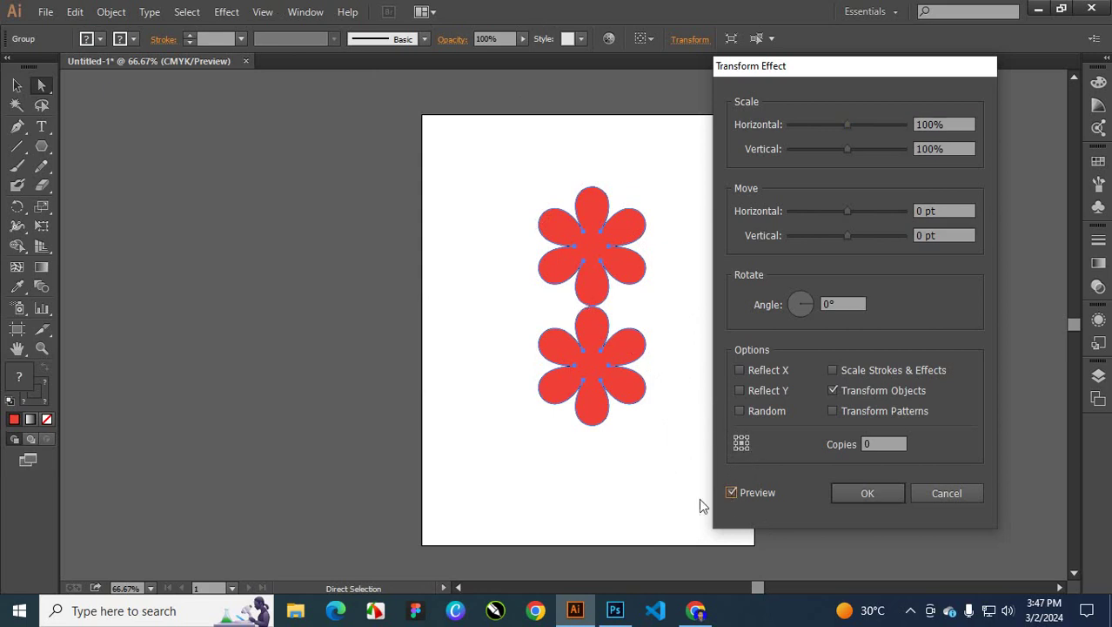
click(849, 303)
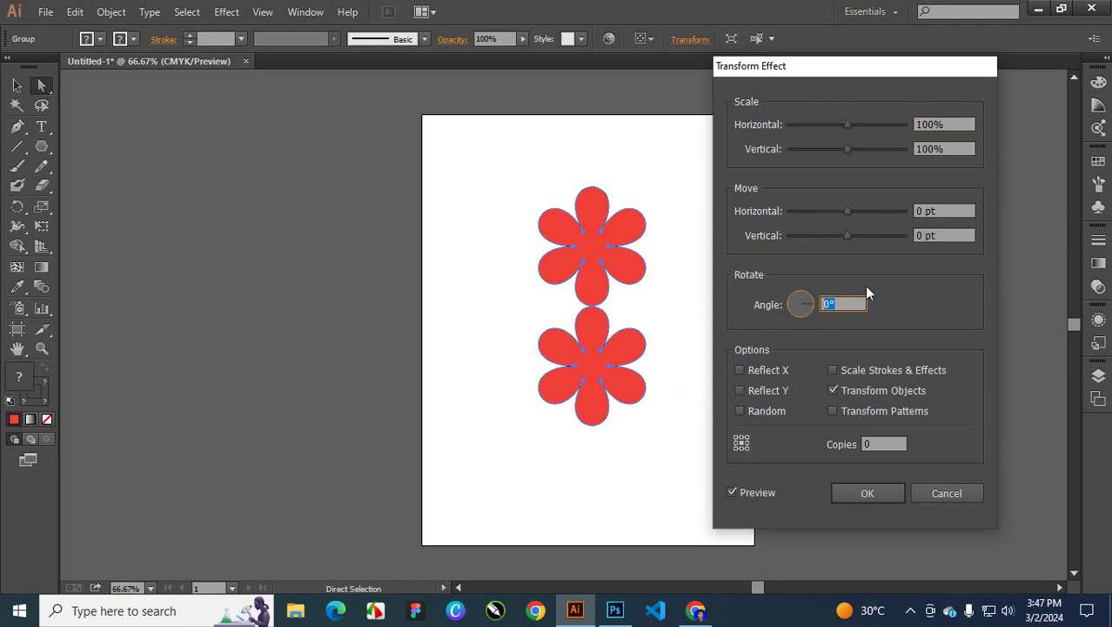
text(15)
Step: Set the Transform effect to 11 copies, apply it to the two flowers and deselect the pattern
click(885, 443)
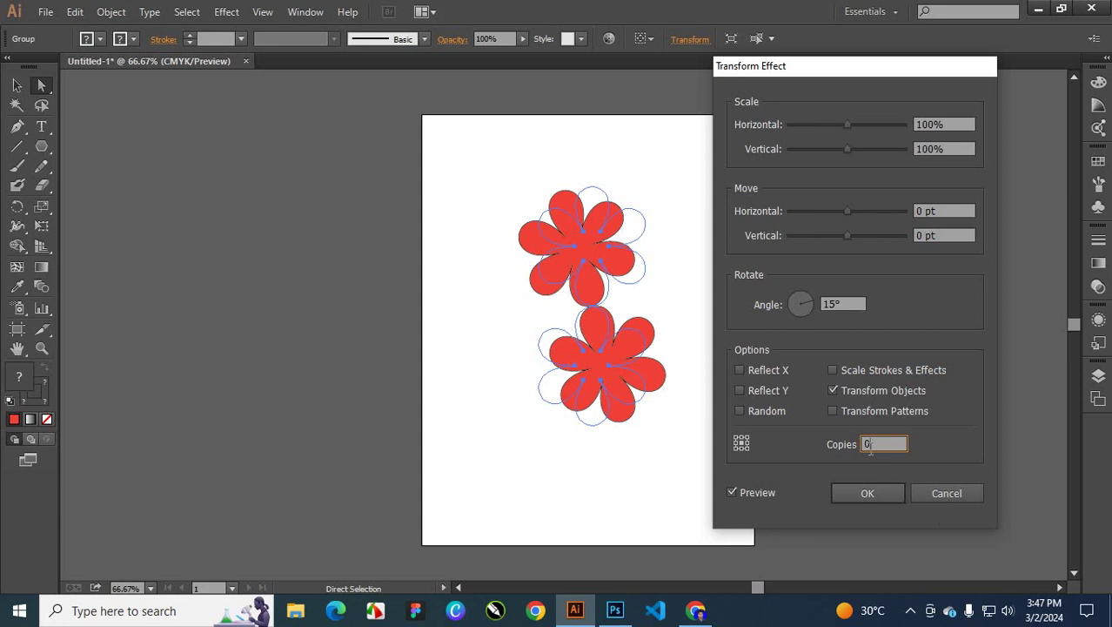
key(ctrl+a)
key(Up)
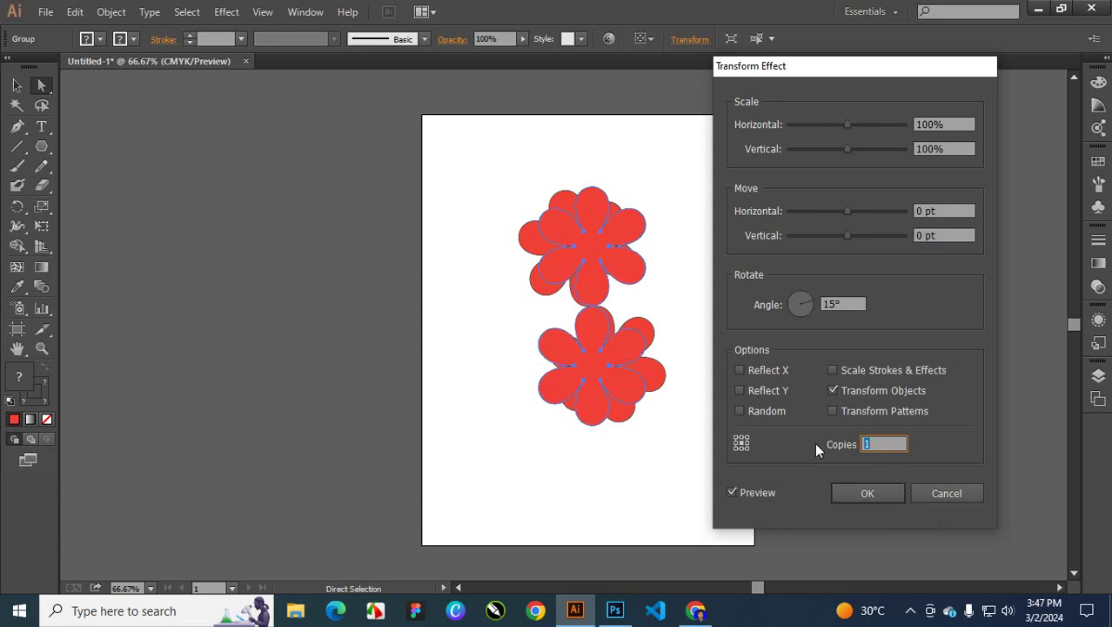
key(Up)
key(Up)
key(Up)
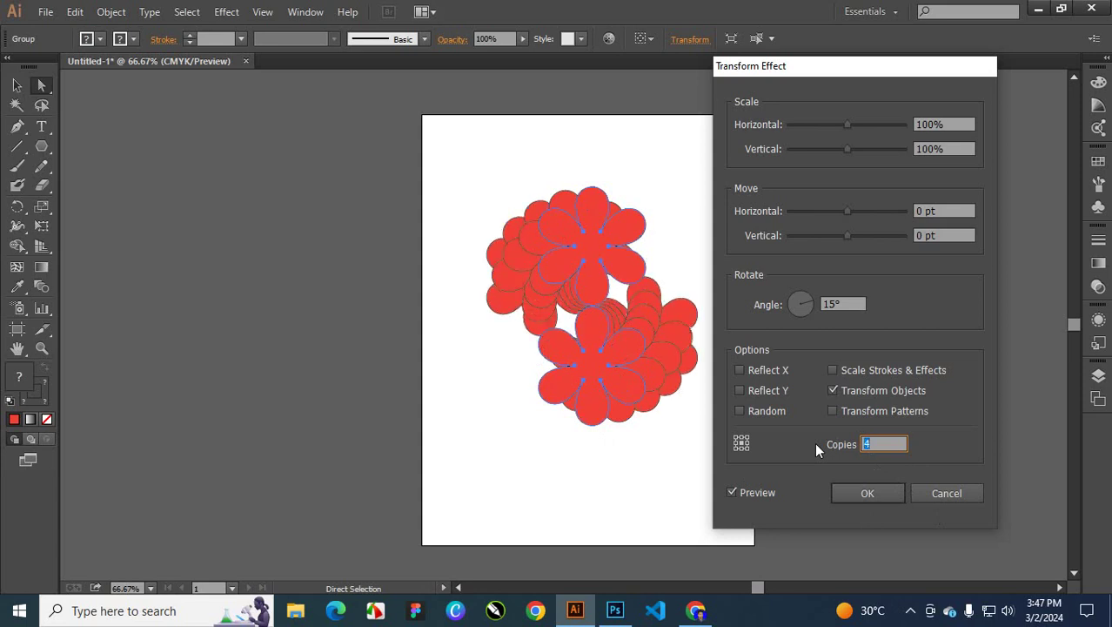
key(Up)
key(Up)
key(Up)
key(Up)
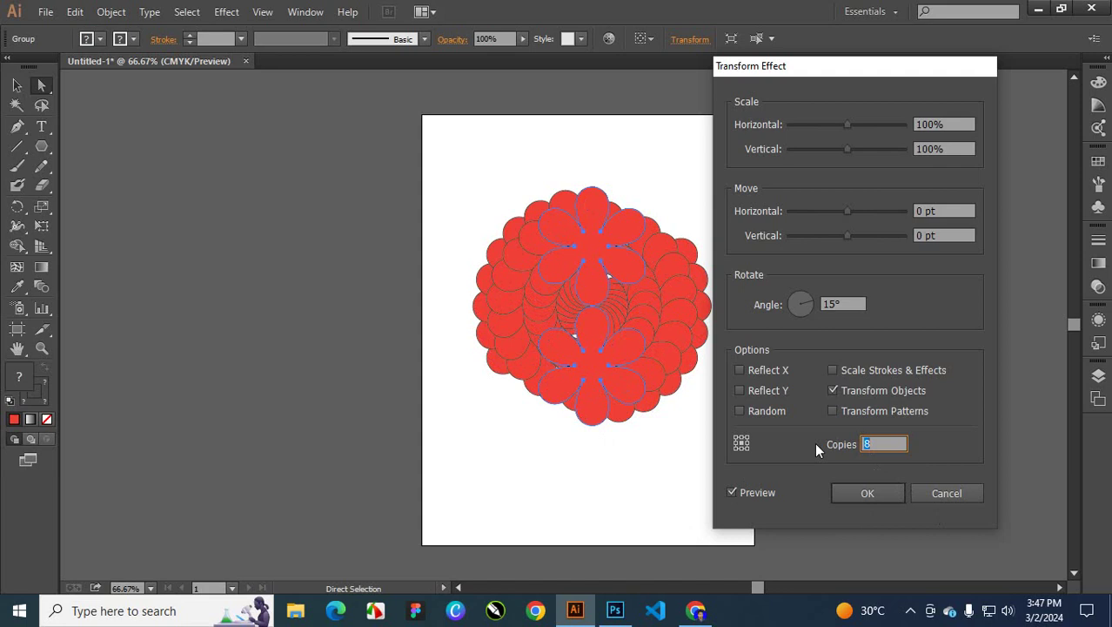
key(Up)
key(Up)
key(Up)
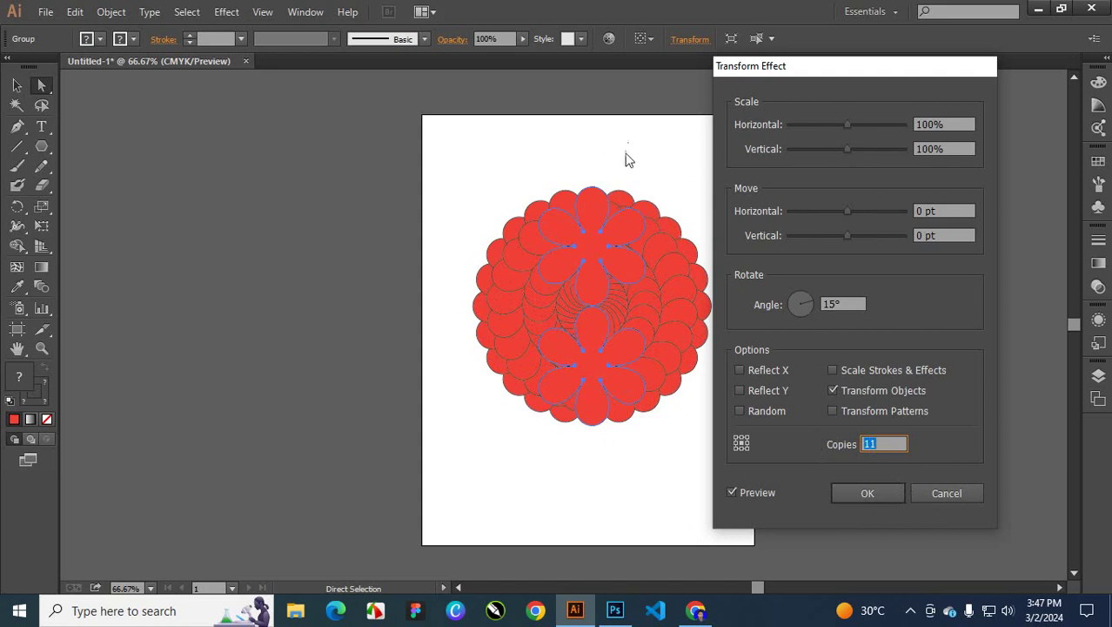
click(871, 496)
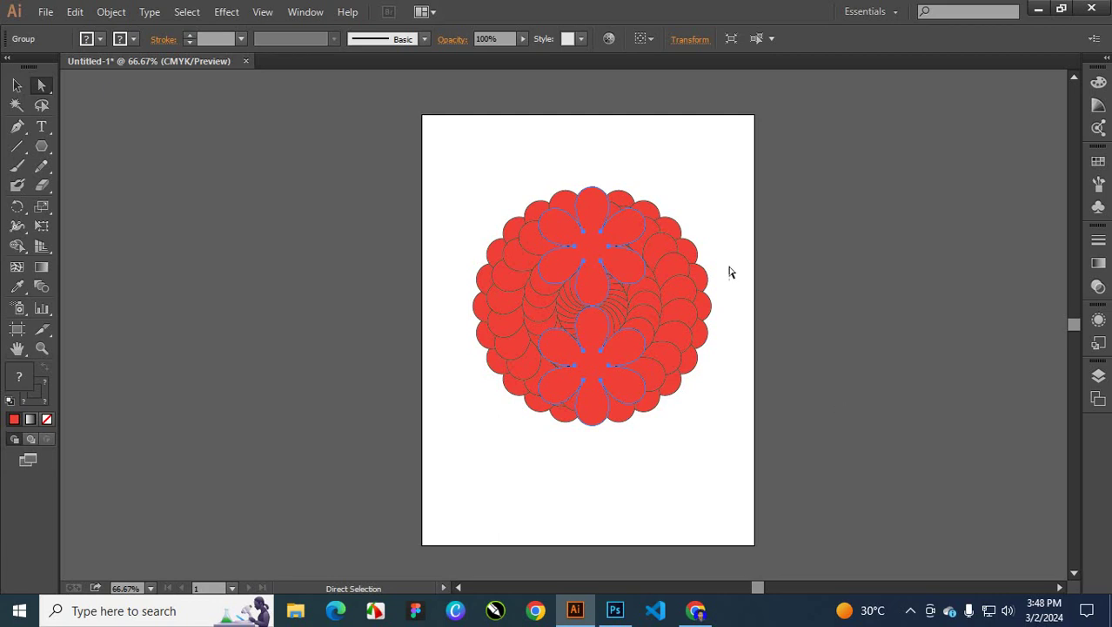
click(475, 138)
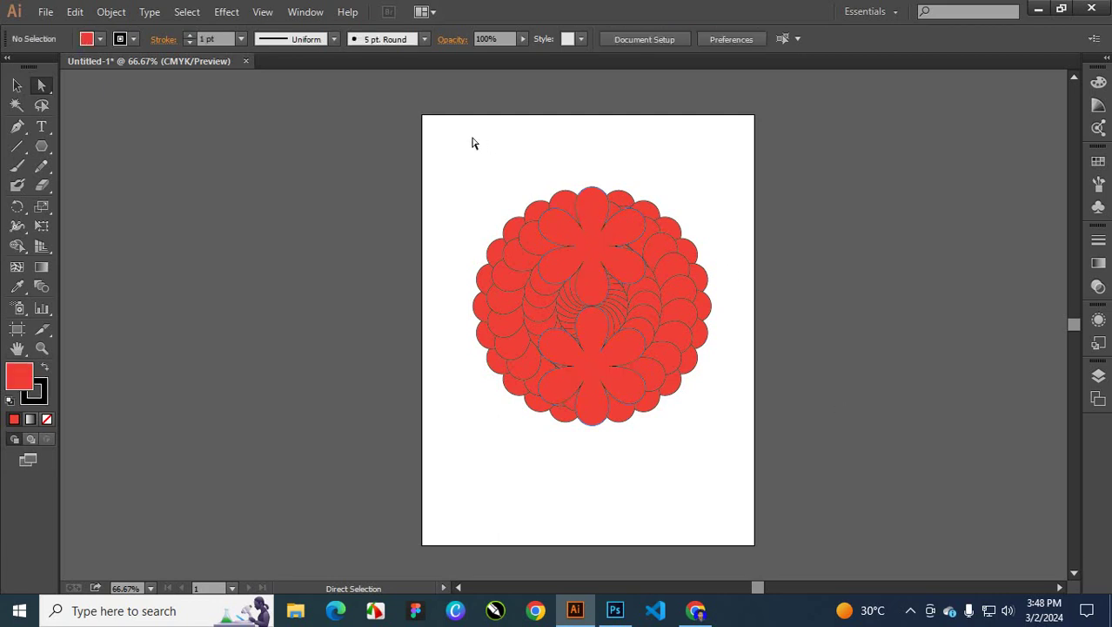
drag(459, 132, 734, 478)
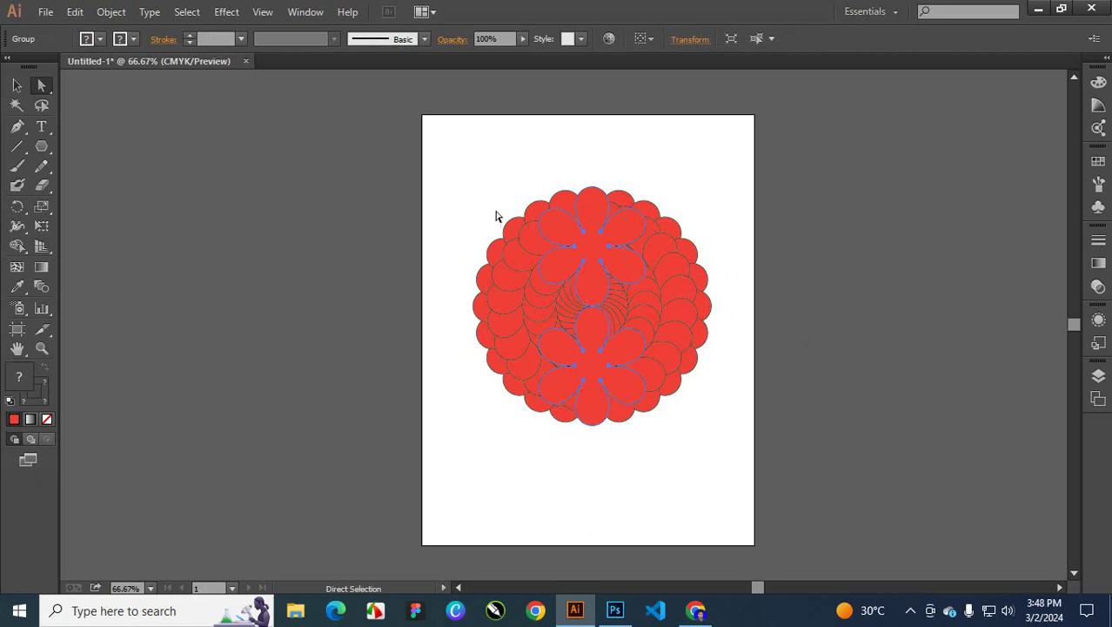
click(462, 149)
drag(447, 119, 728, 482)
click(509, 124)
drag(471, 142, 738, 475)
click(496, 157)
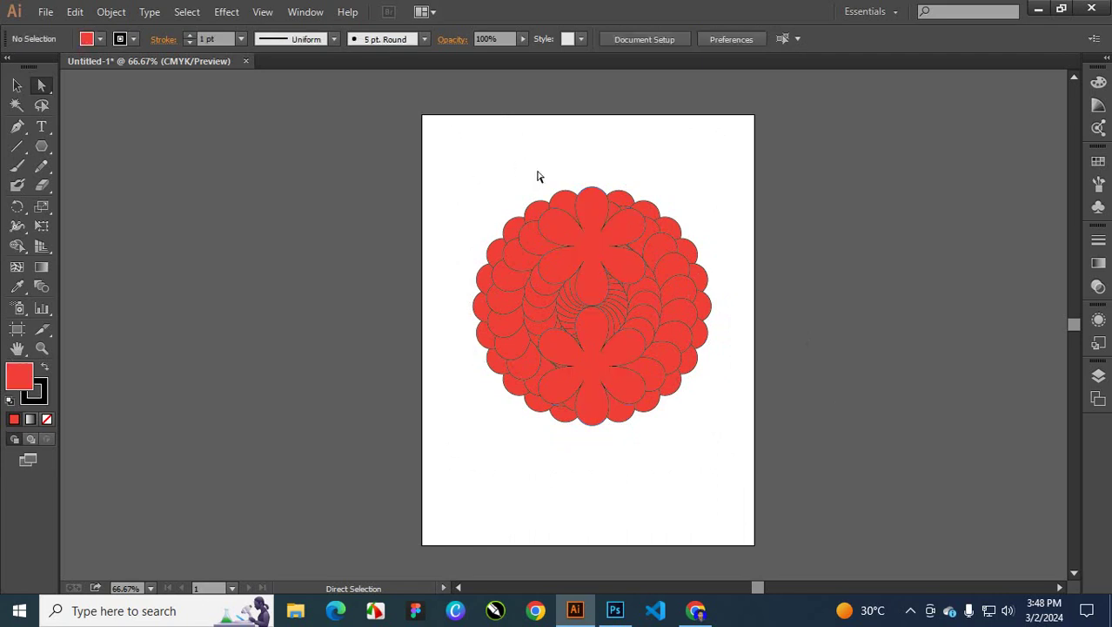
Step: Select the whole circular flower pattern and expand its appearance into real paths
drag(440, 111, 719, 436)
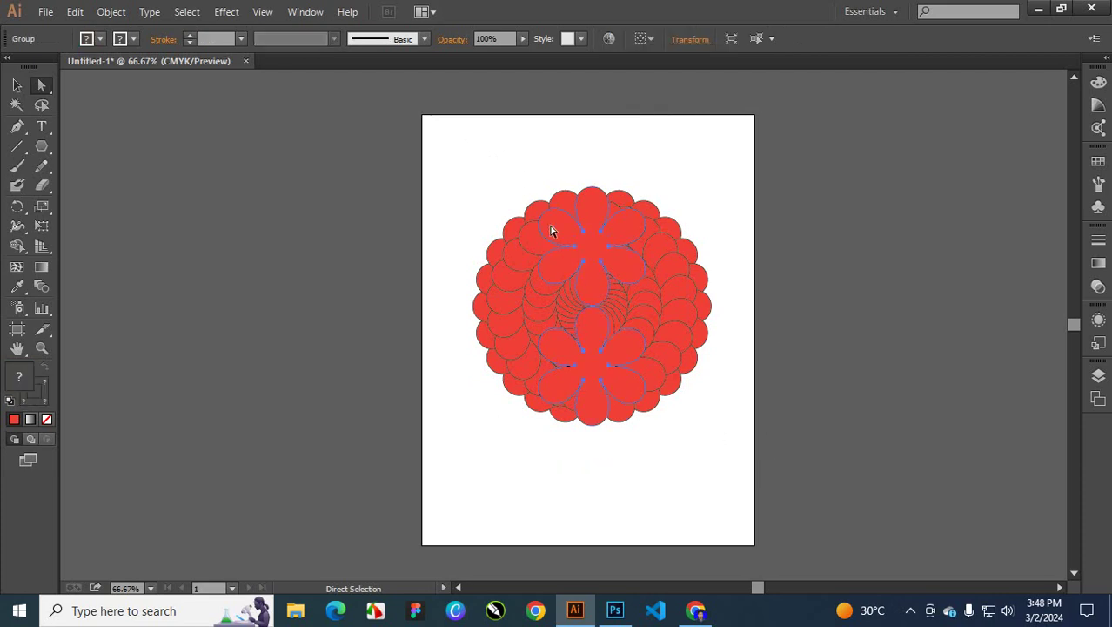
drag(454, 170, 693, 544)
drag(455, 137, 709, 493)
click(111, 12)
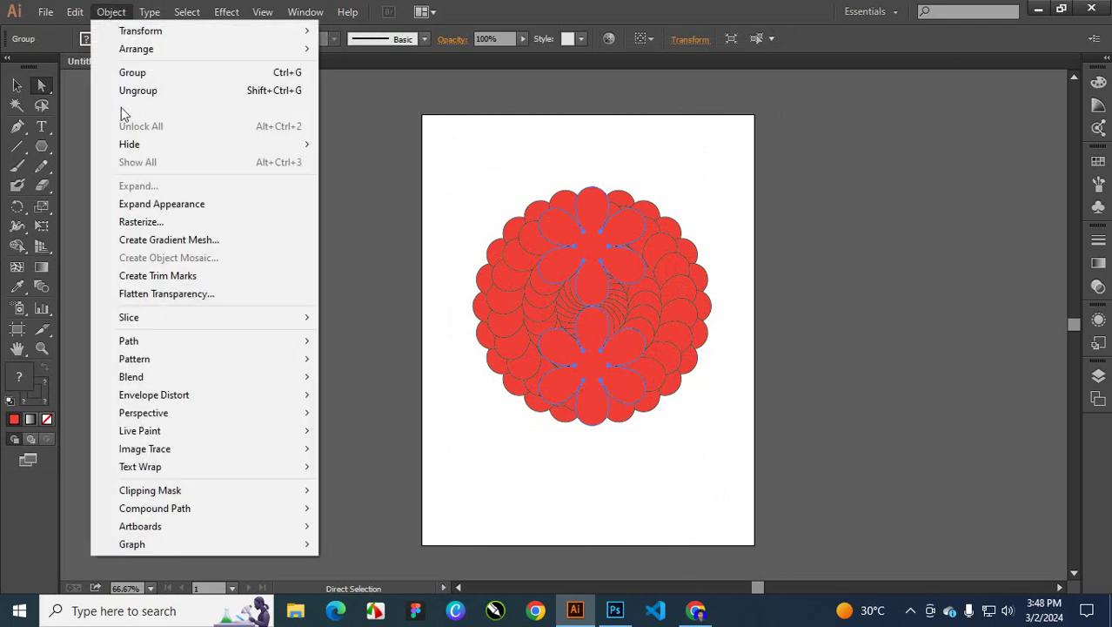
click(193, 205)
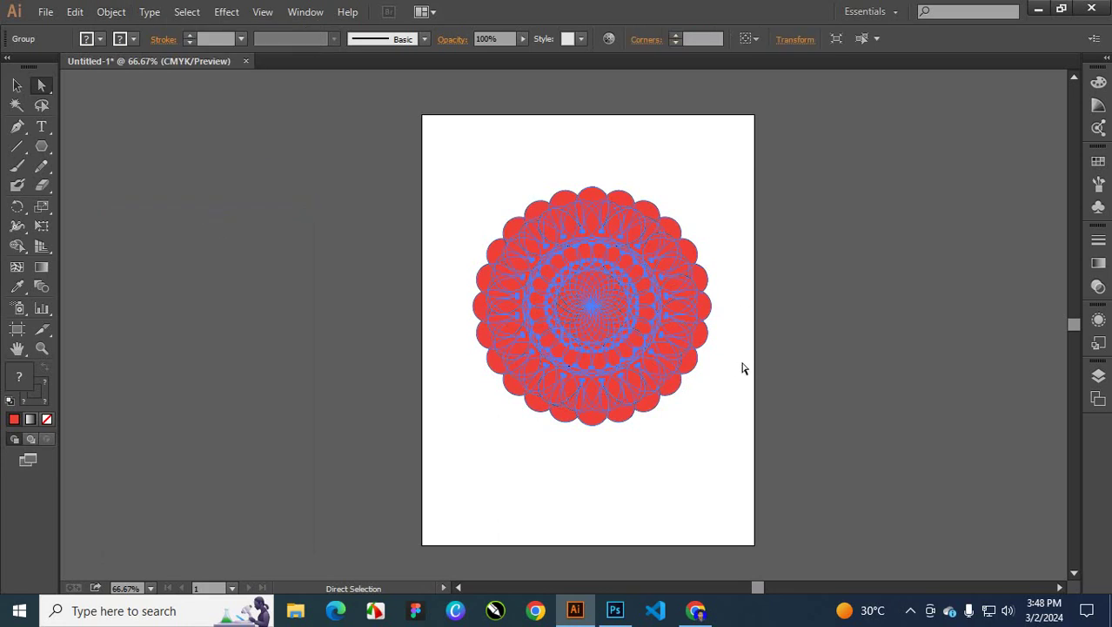
Step: Show the Pathfinder operations beside the artboard and try to apply Exclude to the expanded flower pattern
drag(449, 142, 727, 465)
drag(447, 177, 767, 501)
click(307, 12)
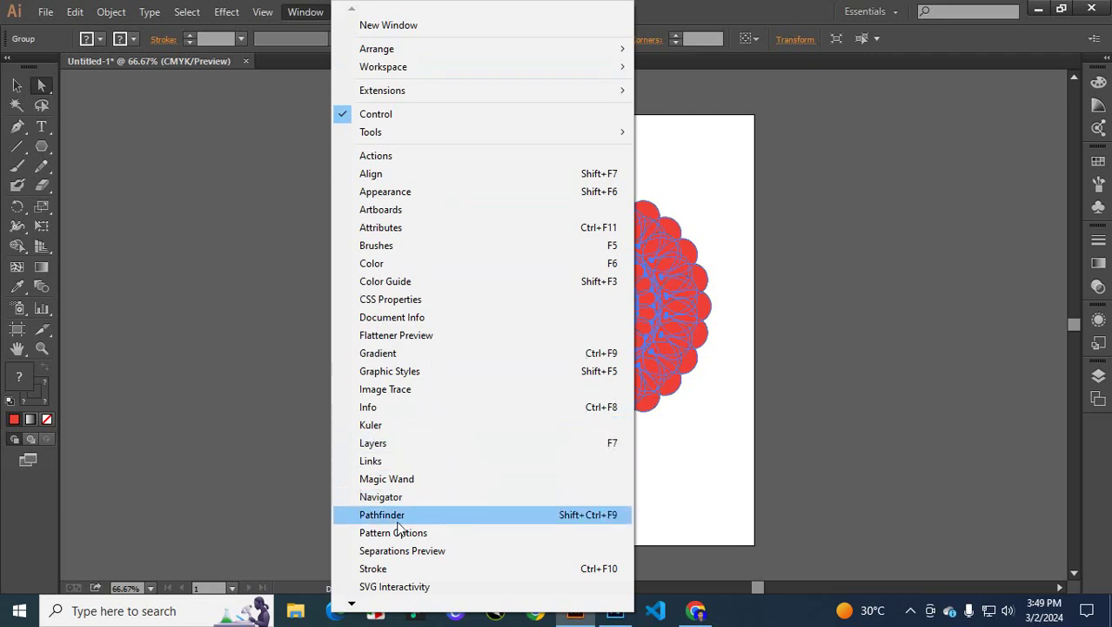
click(427, 515)
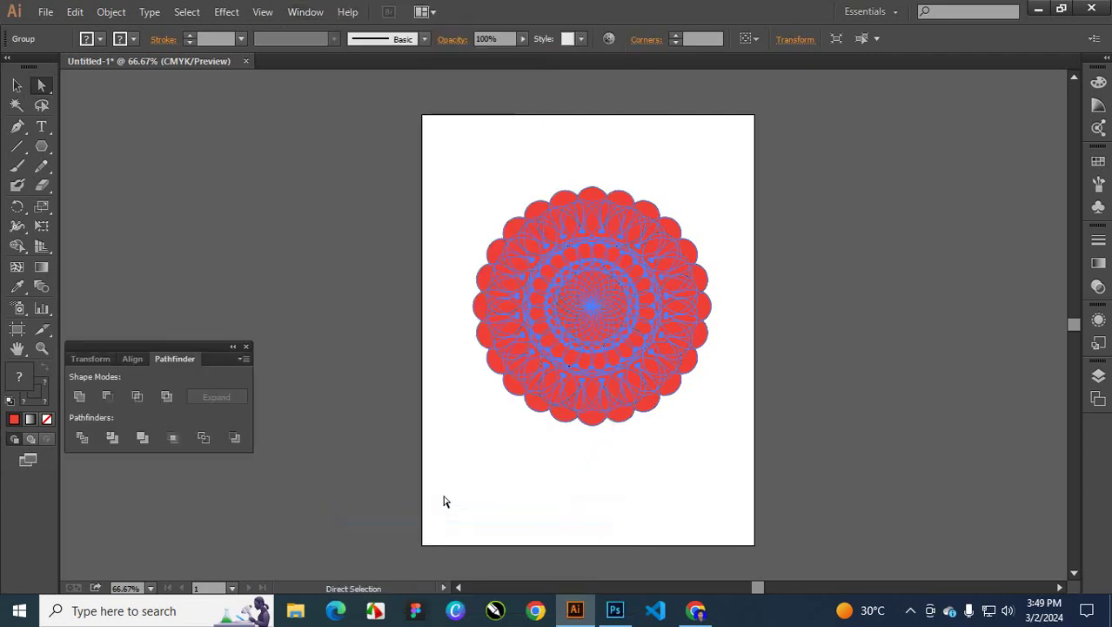
drag(953, 186, 908, 131)
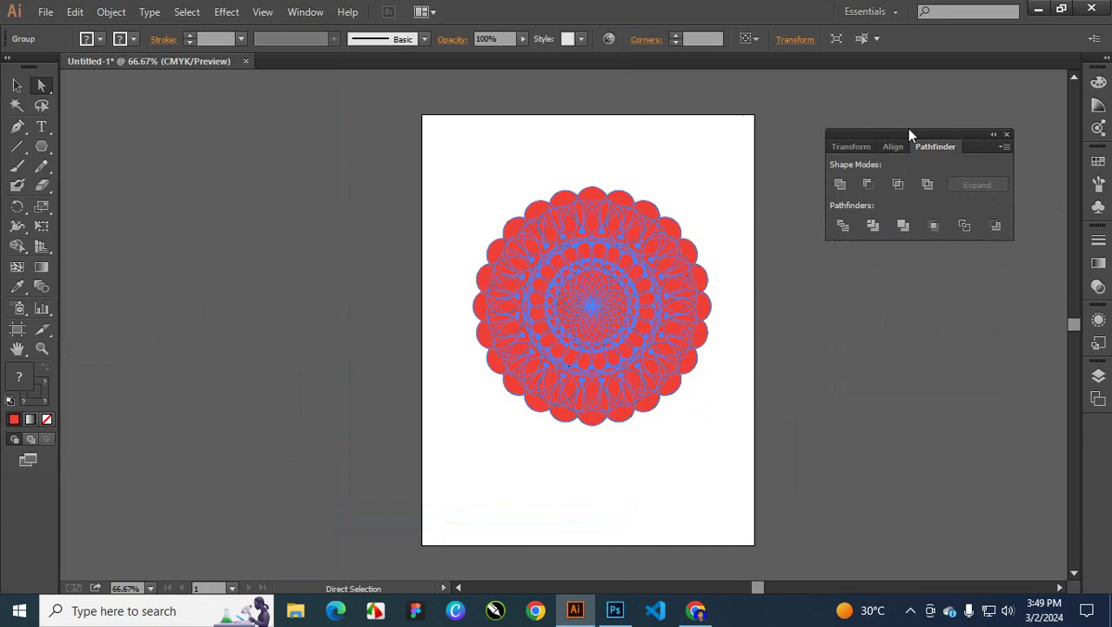
click(929, 184)
click(703, 327)
click(787, 217)
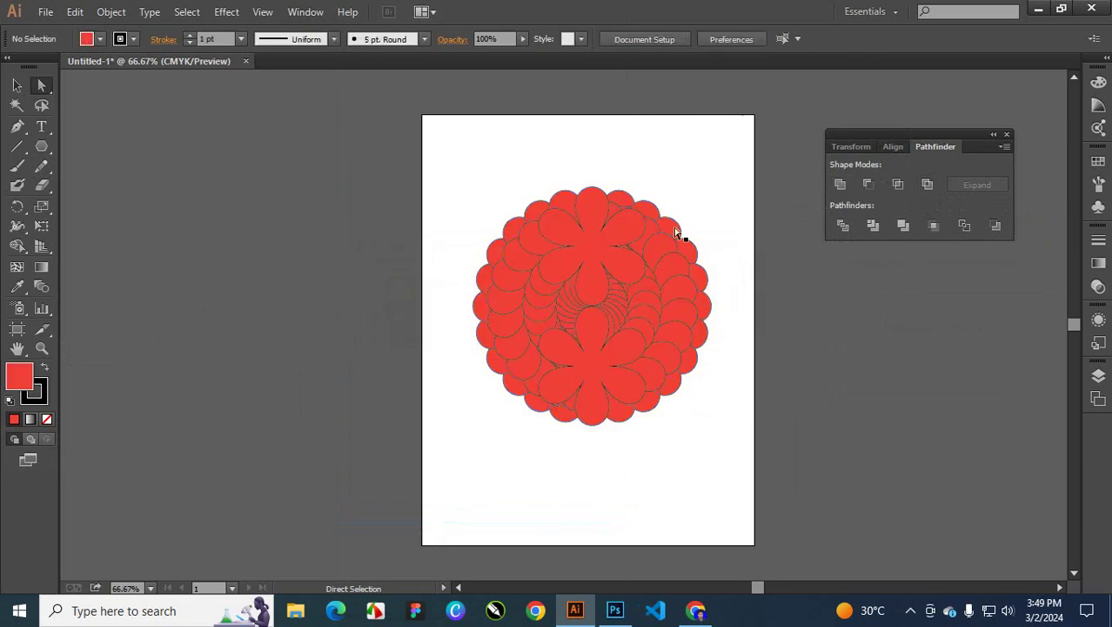
Step: Select the whole expanded flower pattern and try the Exclude and Intersect shape modes on it
drag(423, 146, 740, 466)
click(927, 184)
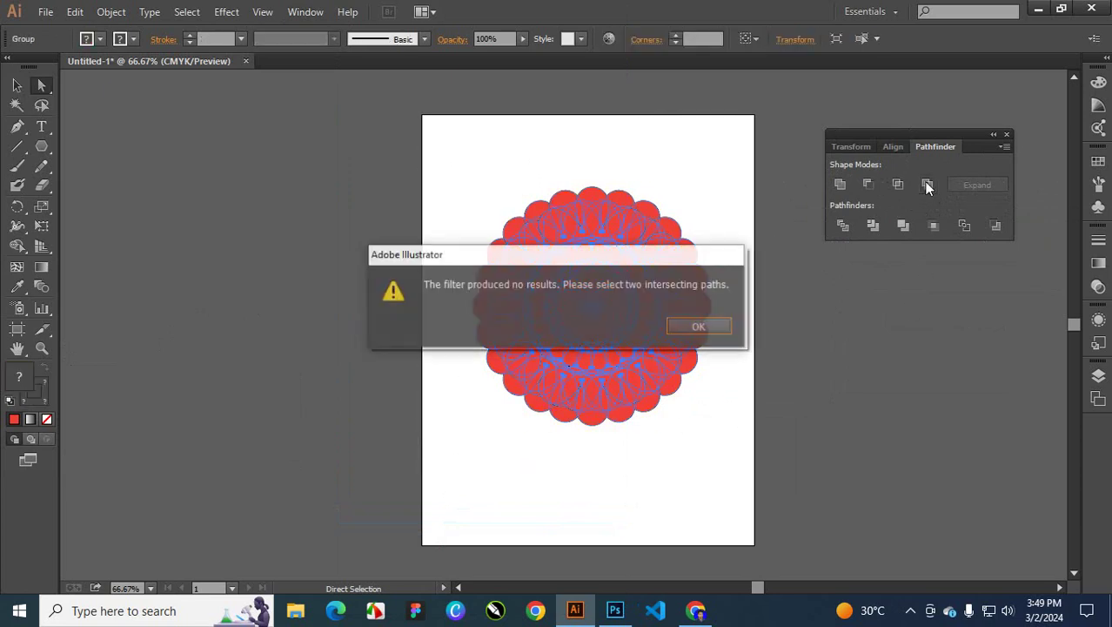
click(687, 326)
click(897, 186)
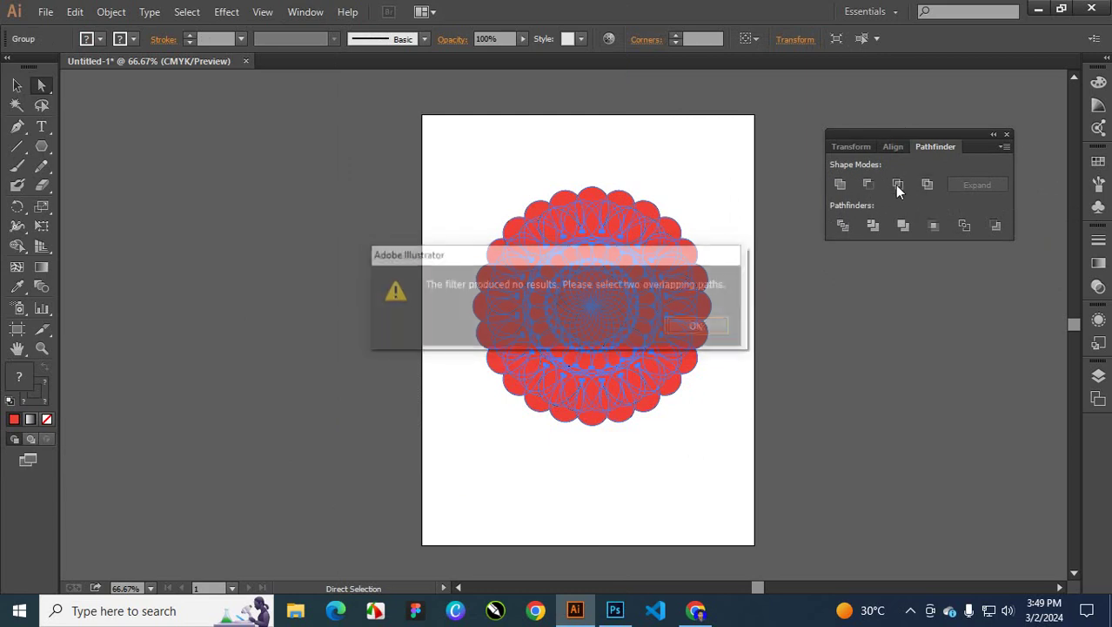
click(701, 326)
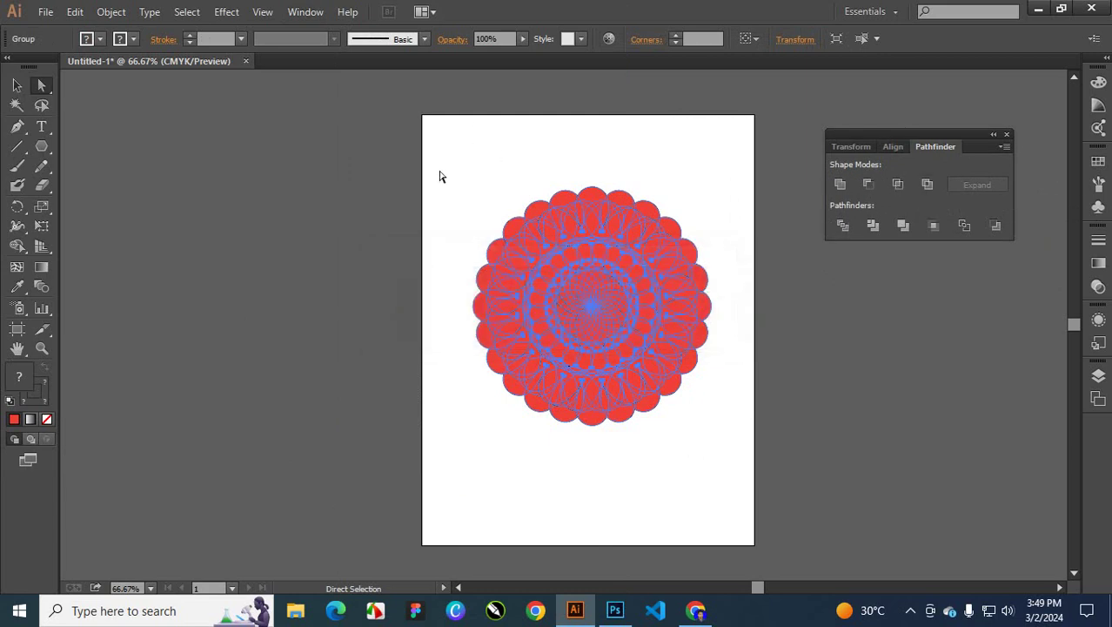
Step: Apply Divide to the selected flower pattern, try Exclude on the result and deselect the artwork
drag(440, 172, 735, 486)
click(846, 225)
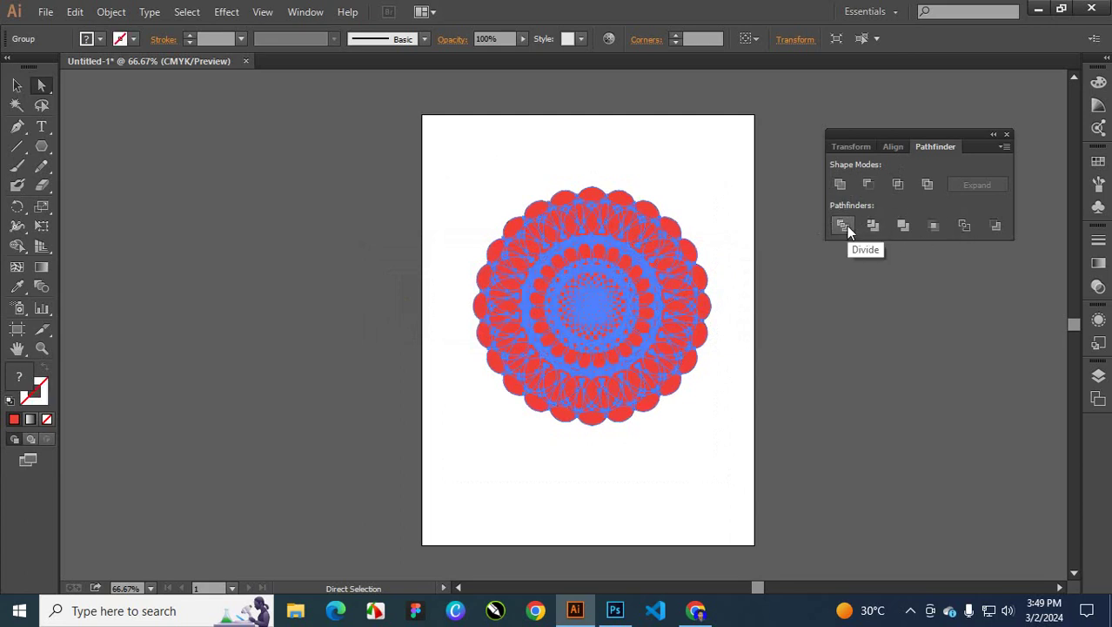
click(929, 187)
click(699, 328)
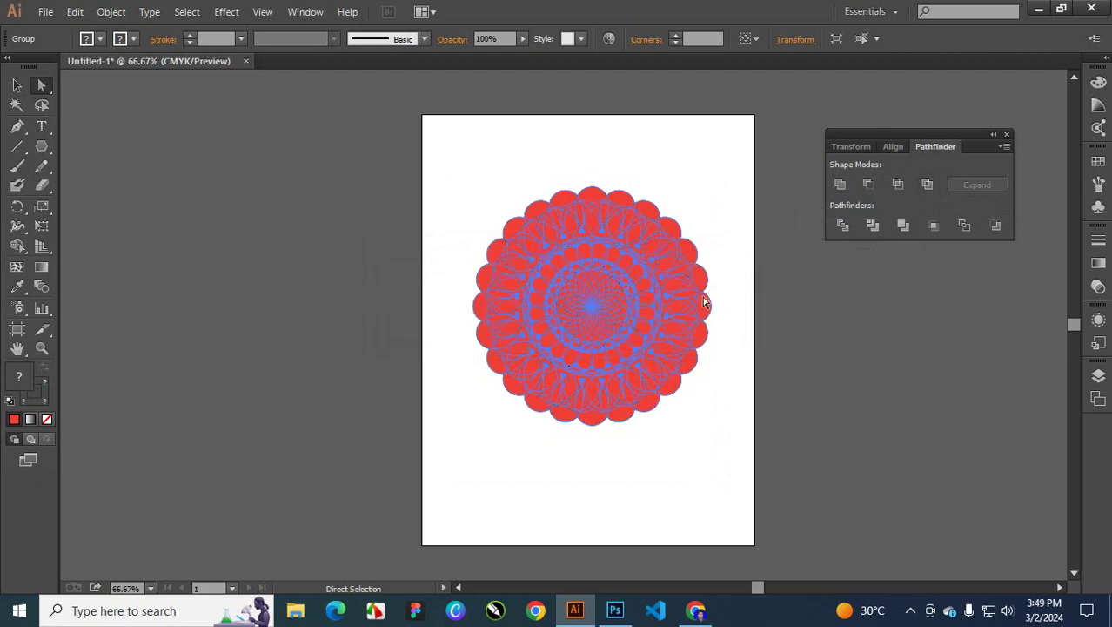
click(714, 193)
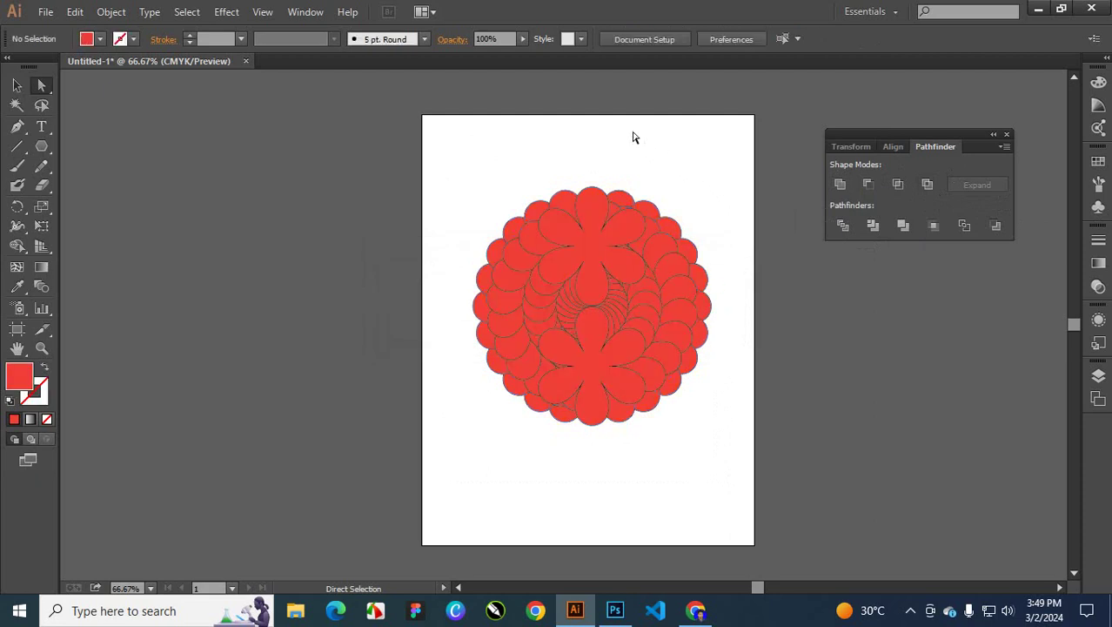
Step: Check the upper flower's anchor points, reselect the complete pattern and retry Exclude
click(585, 230)
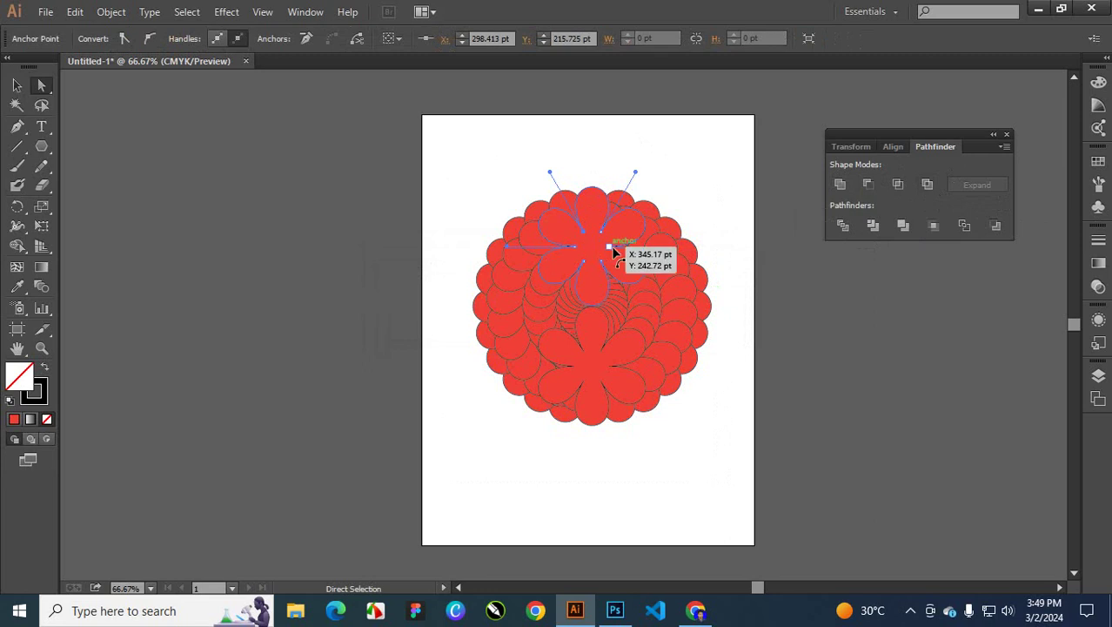
click(474, 180)
drag(442, 124, 736, 470)
click(927, 185)
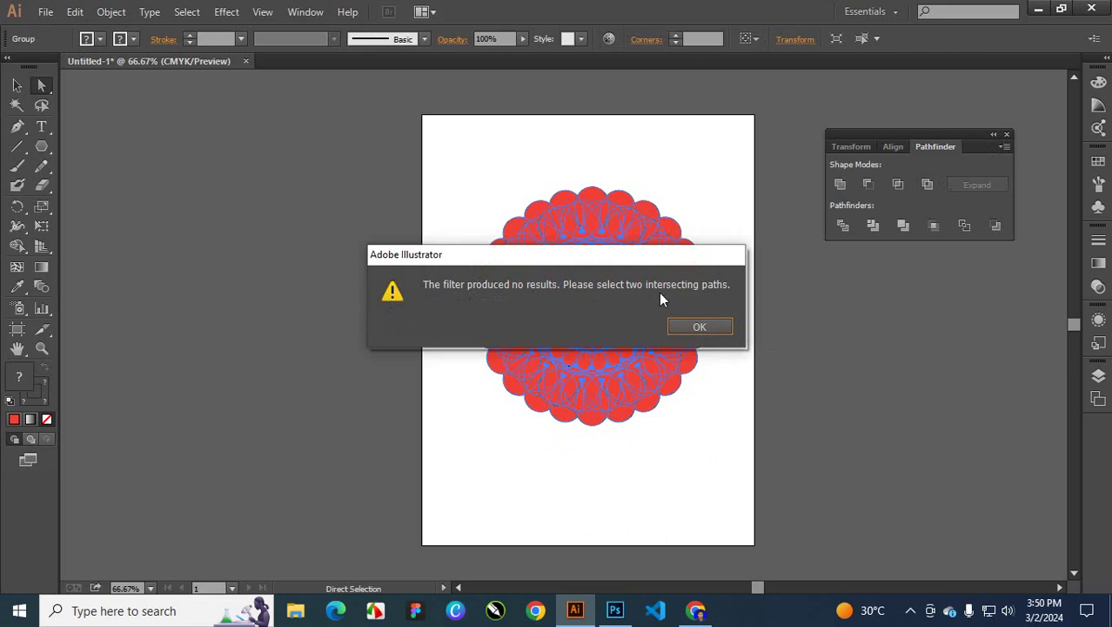
click(714, 326)
Step: Reselect the entire pattern by its paths, try Exclude once more and close the Pathfinder operations
drag(461, 153, 736, 485)
key(v)
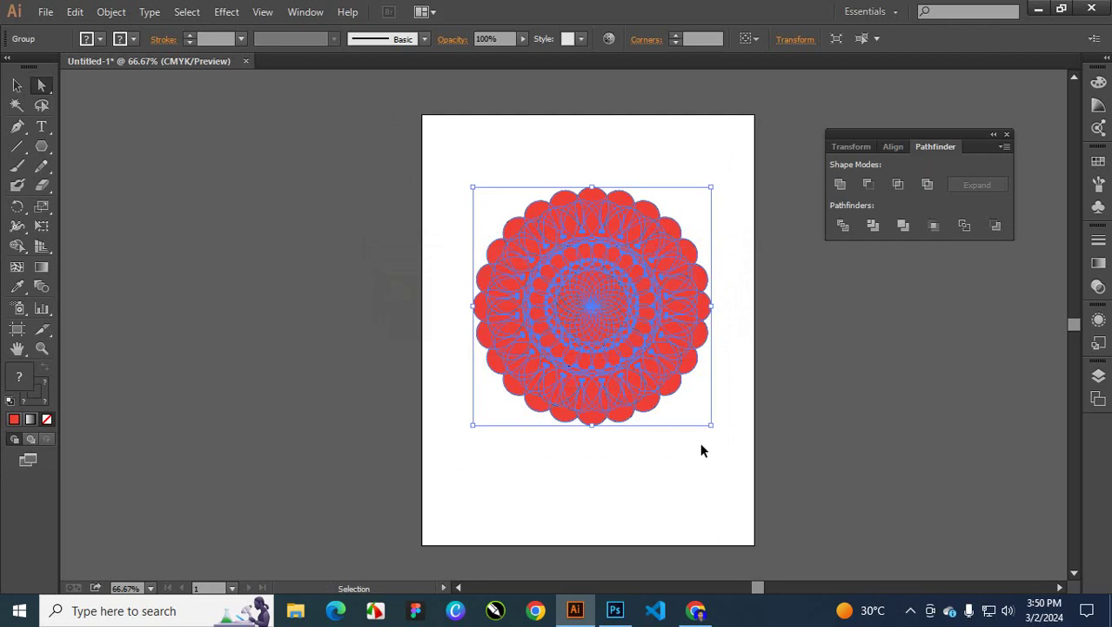
key(a)
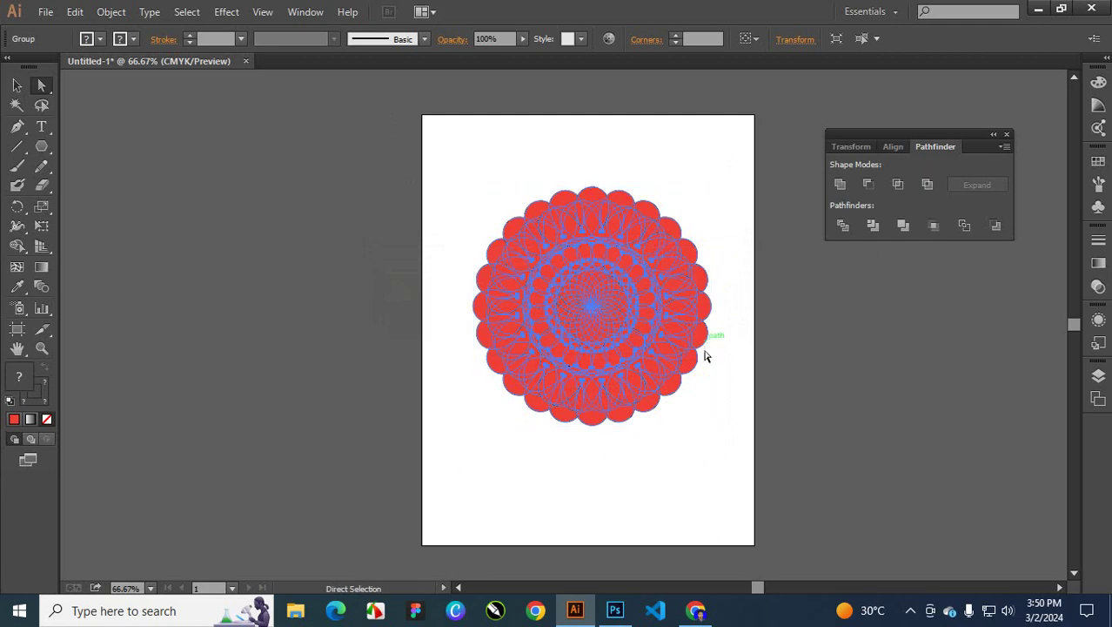
click(454, 154)
drag(424, 113, 753, 413)
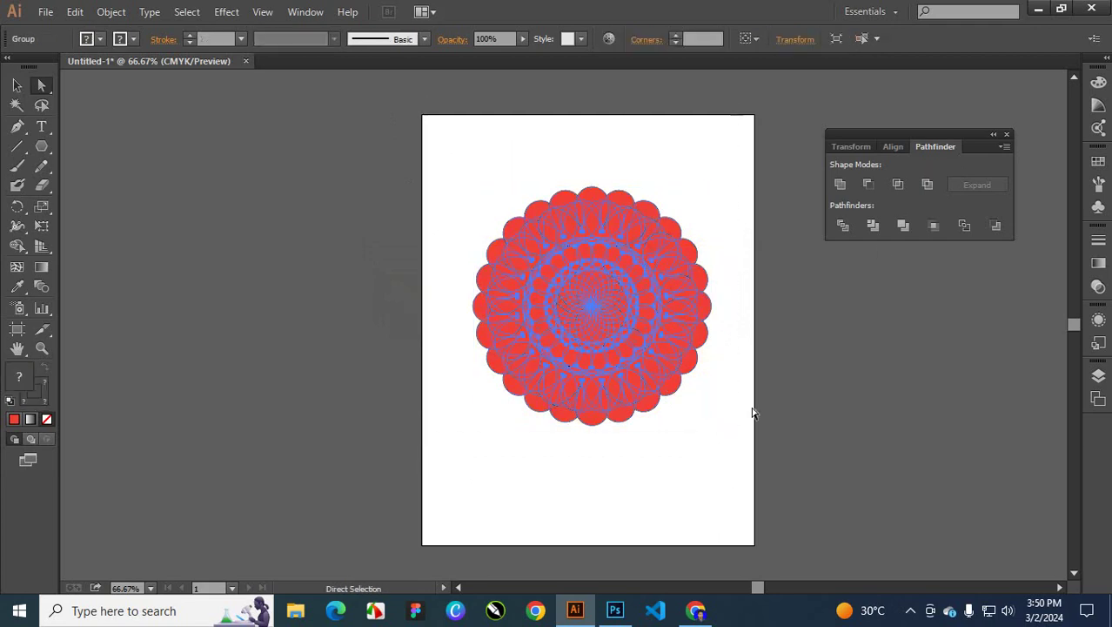
click(928, 187)
click(696, 326)
click(1007, 136)
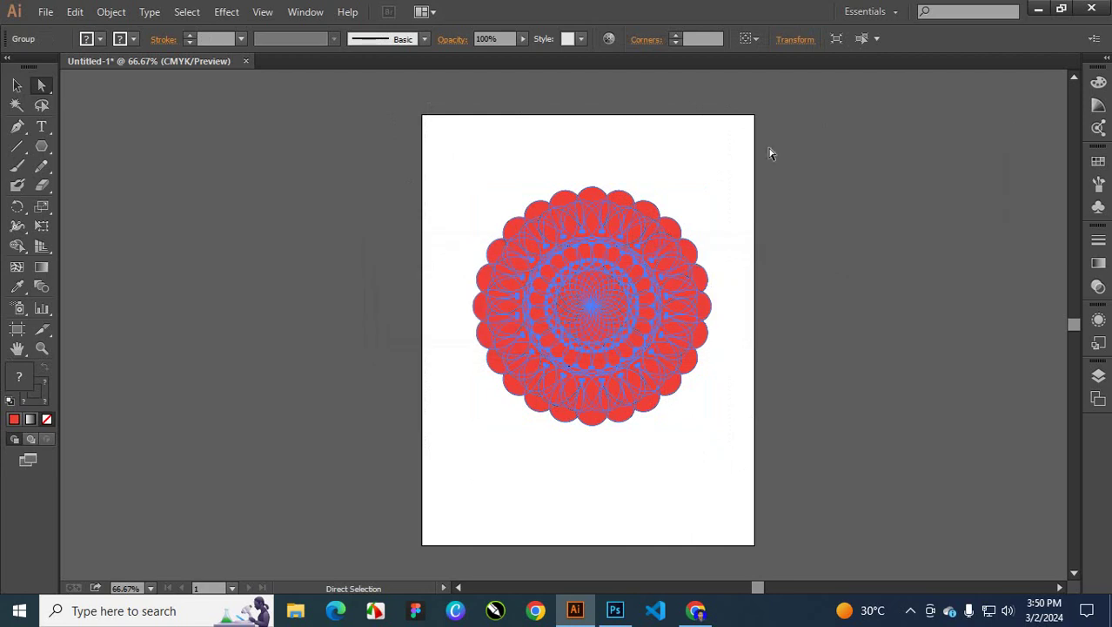
Step: Select the whole circular flower pattern and delete it from the artboard
click(618, 139)
drag(450, 118, 727, 487)
key(Delete)
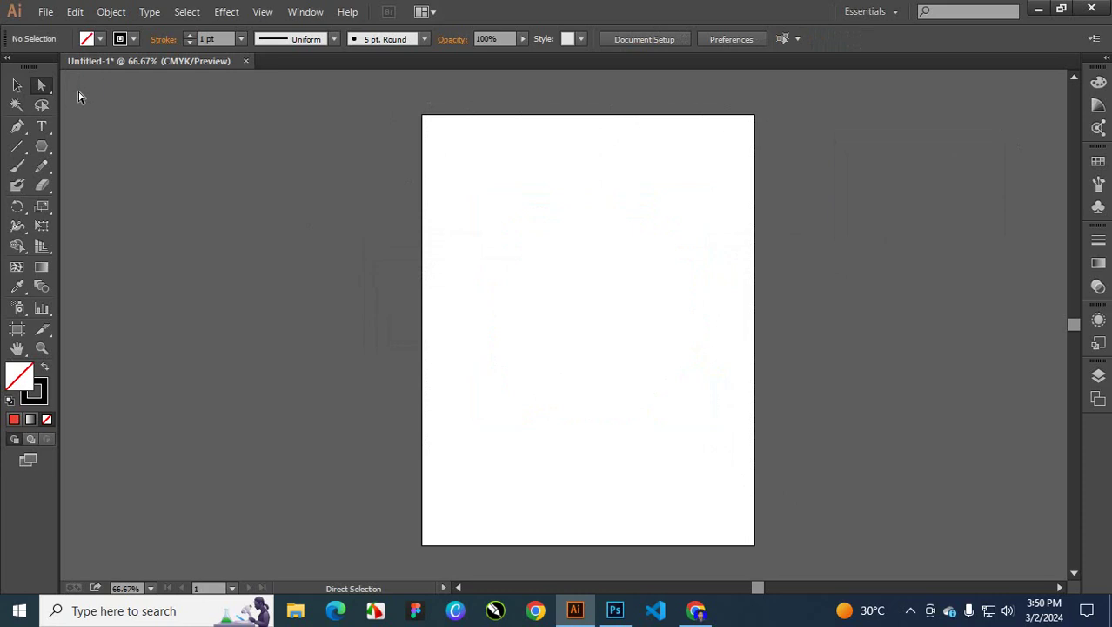
Step: Draw a hexagon with the Polygon tool near the artboard's upper left and fill it with red
click(41, 150)
drag(511, 184, 569, 209)
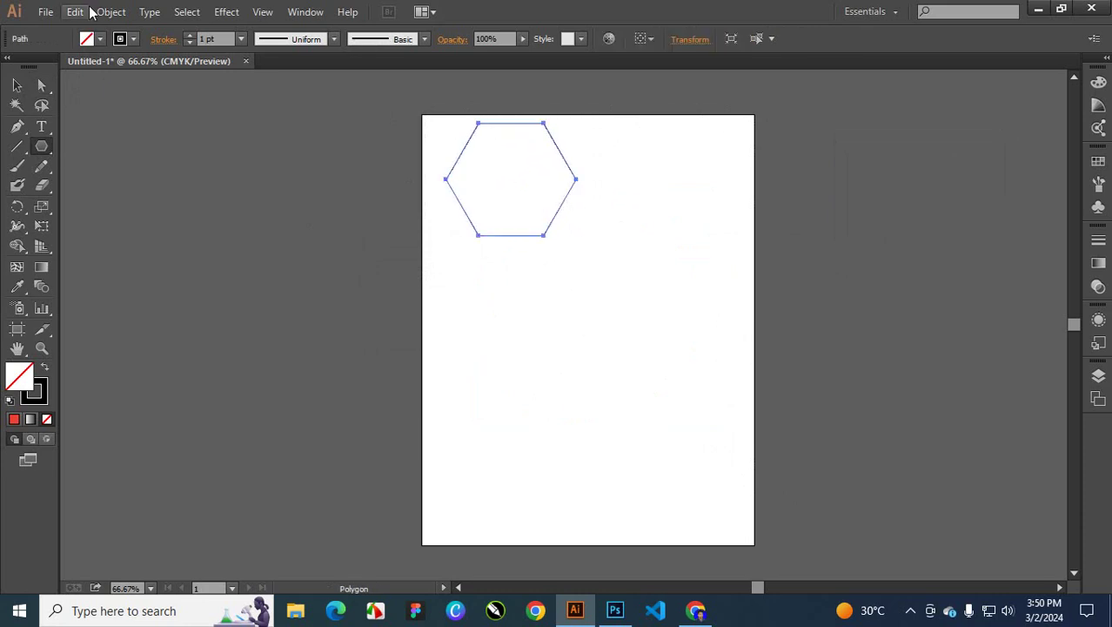
click(82, 39)
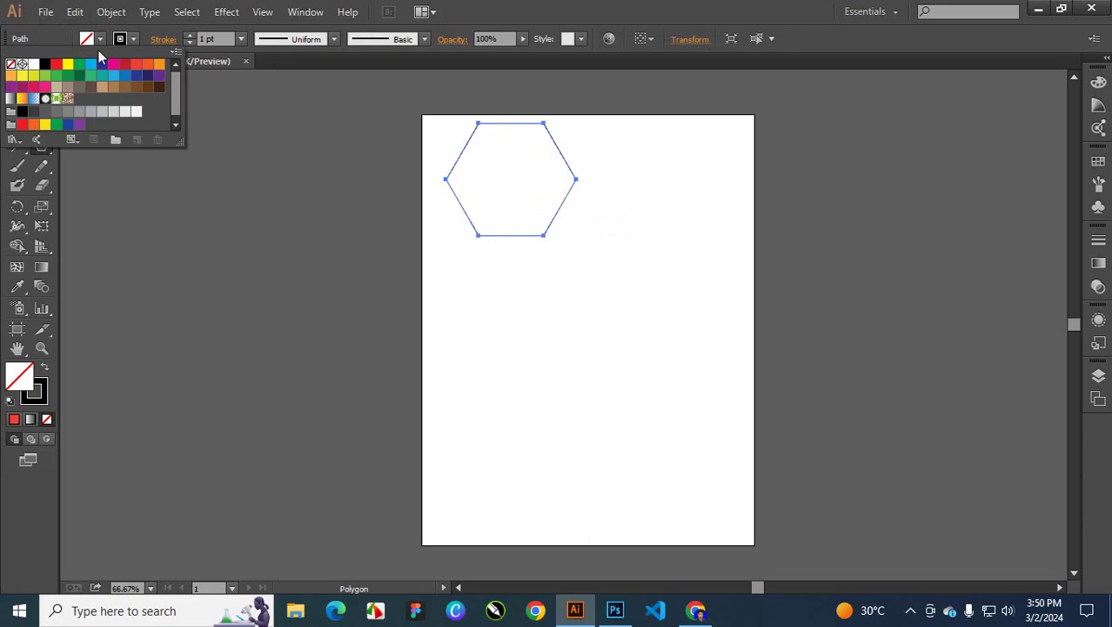
click(55, 66)
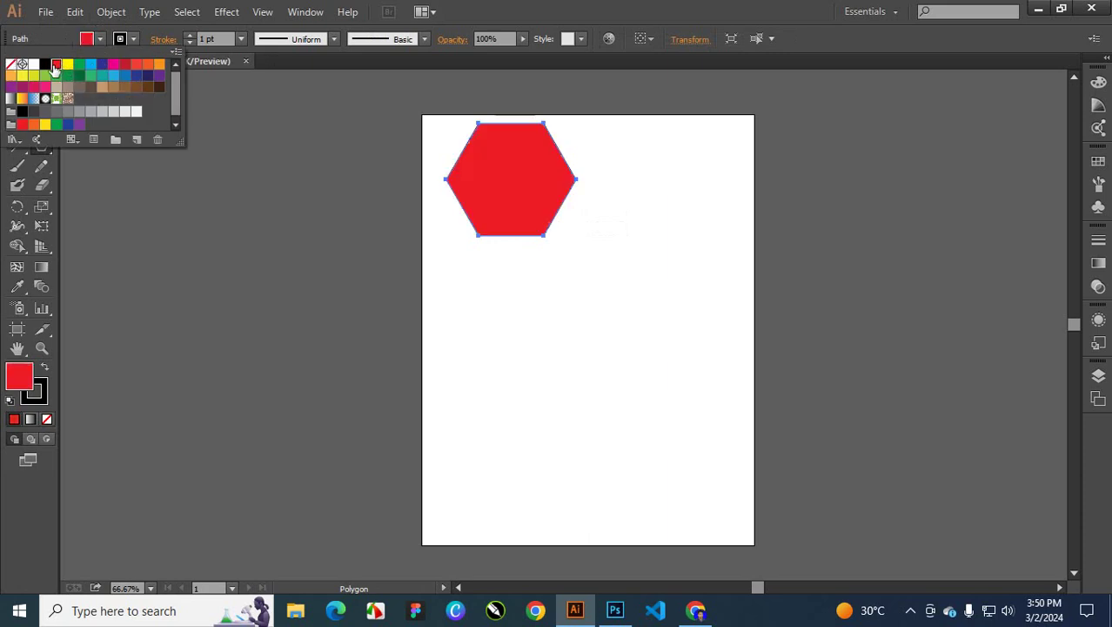
Step: Remove the hexagon's stroke and move the shape toward the upper centre of the artboard
click(120, 40)
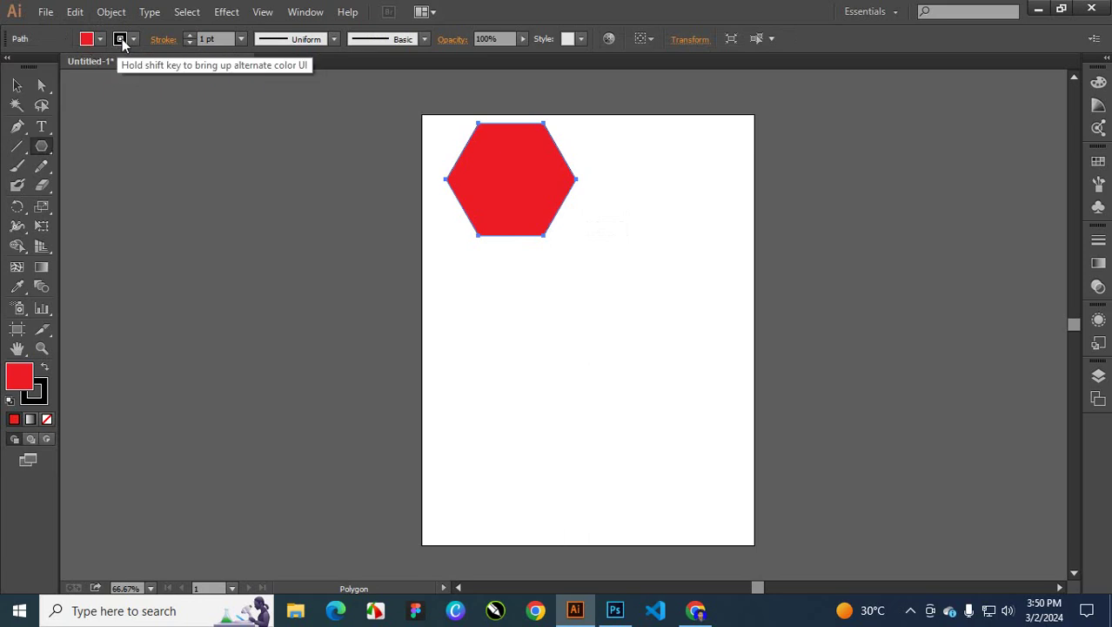
click(120, 40)
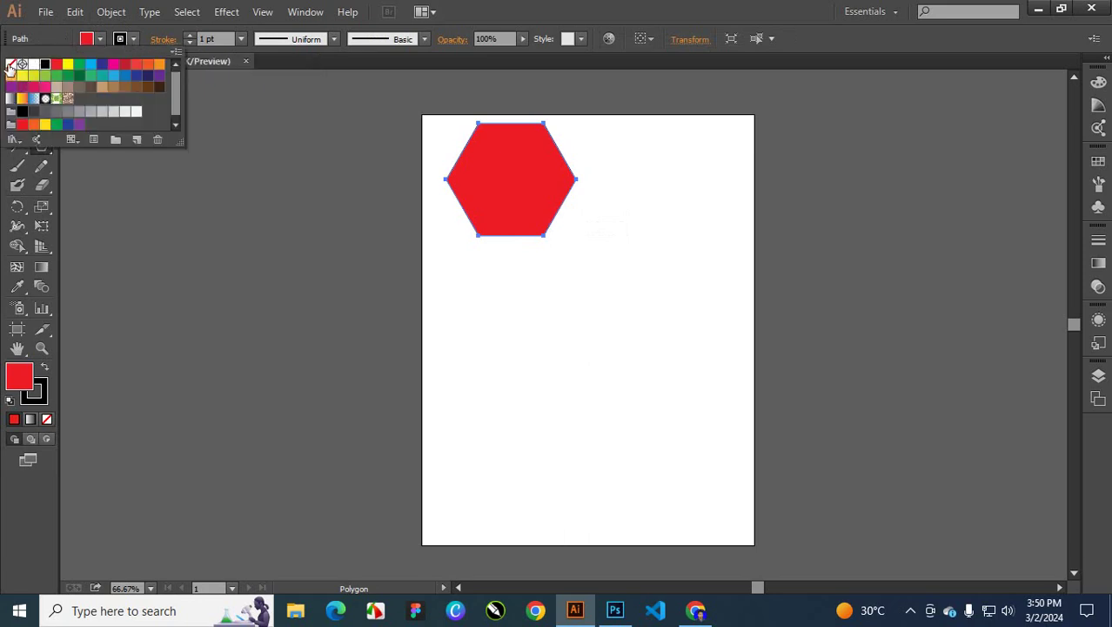
click(10, 64)
click(128, 40)
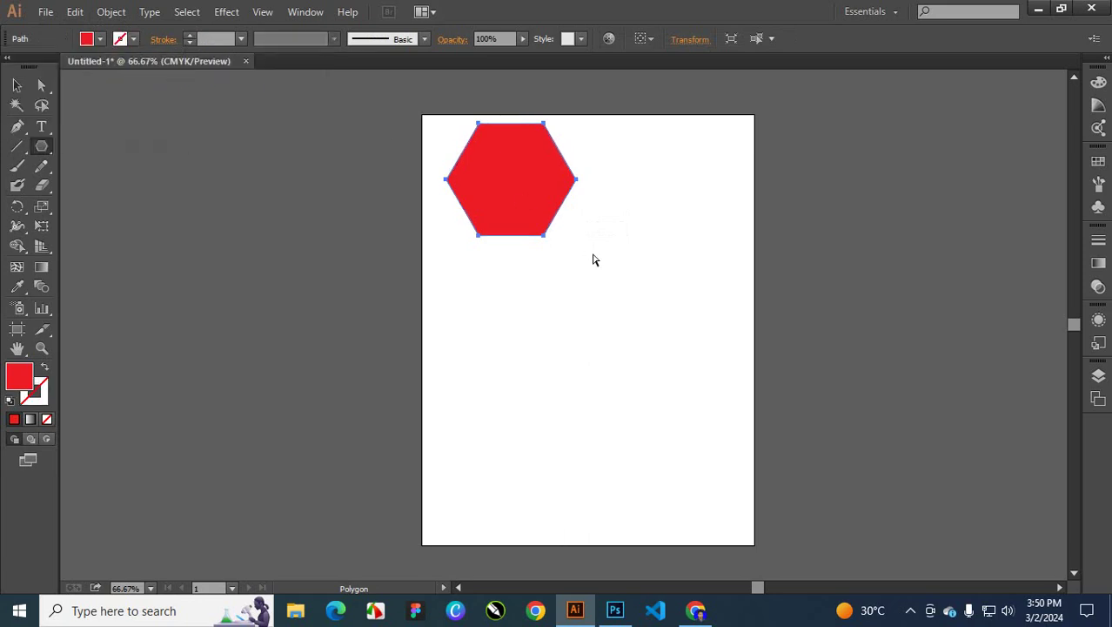
drag(543, 197, 601, 219)
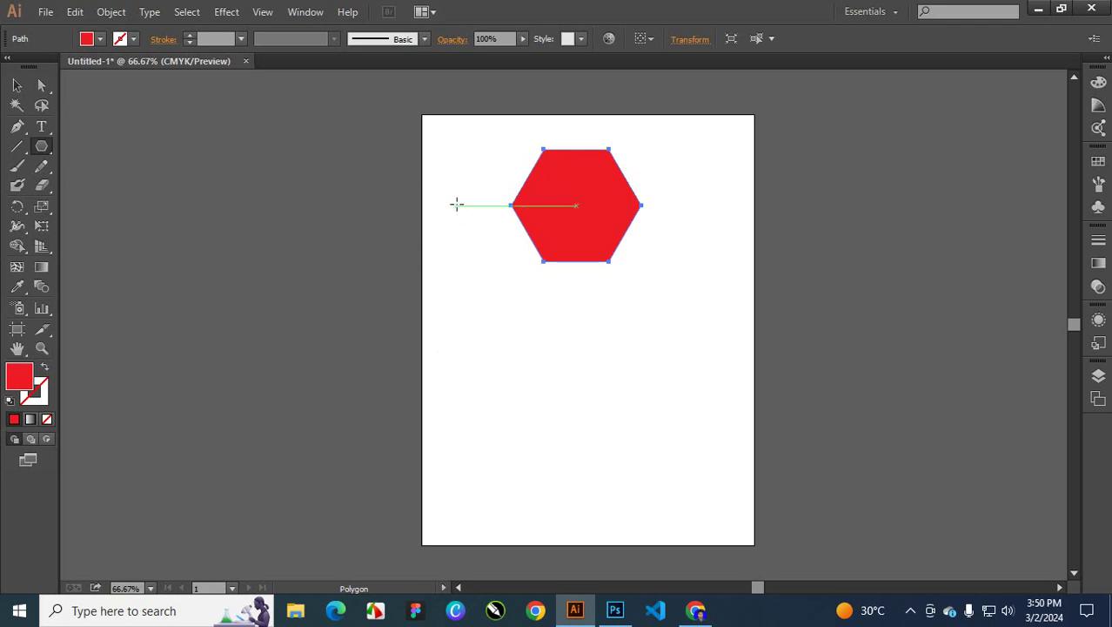
Step: Apply a Pucker & Bloat effect of 61% bloat to the red hexagon, with the preview on
click(219, 12)
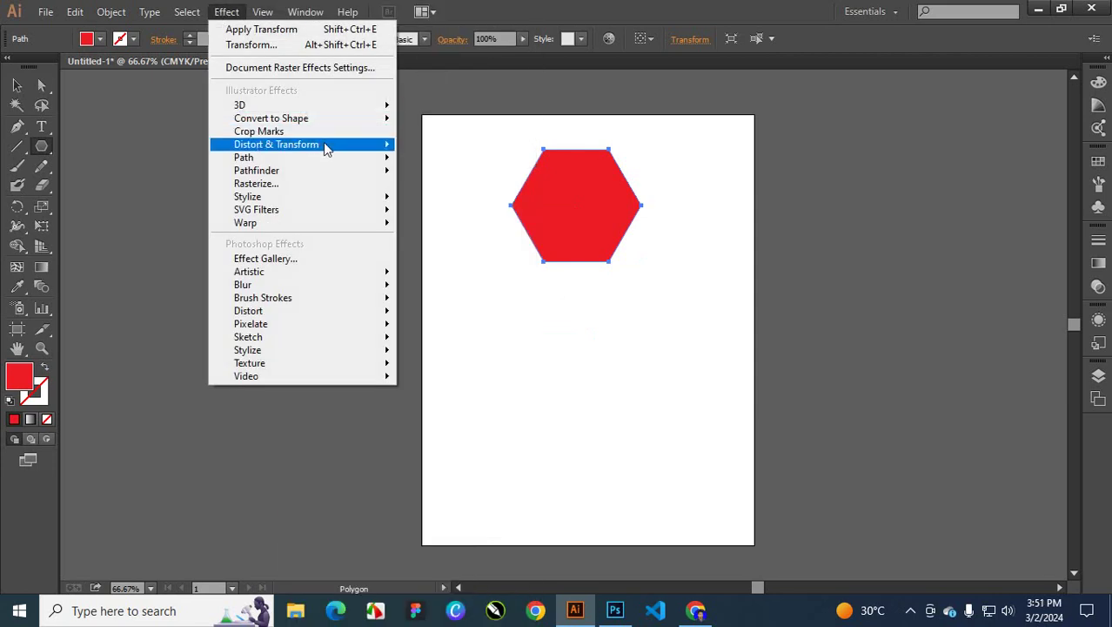
mouse_move(326, 148)
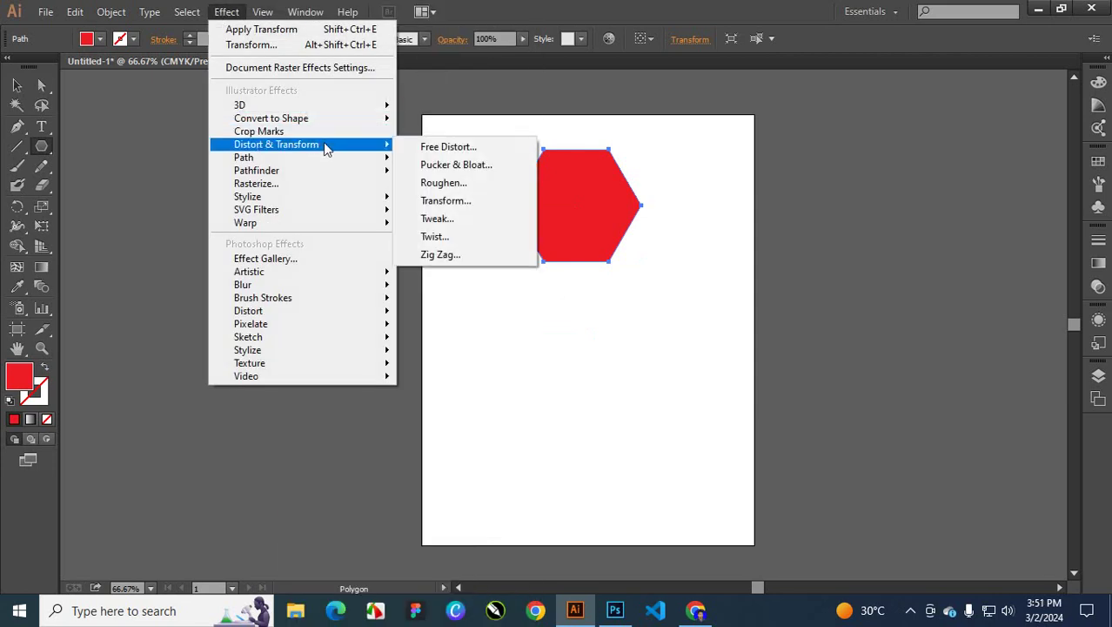
click(502, 167)
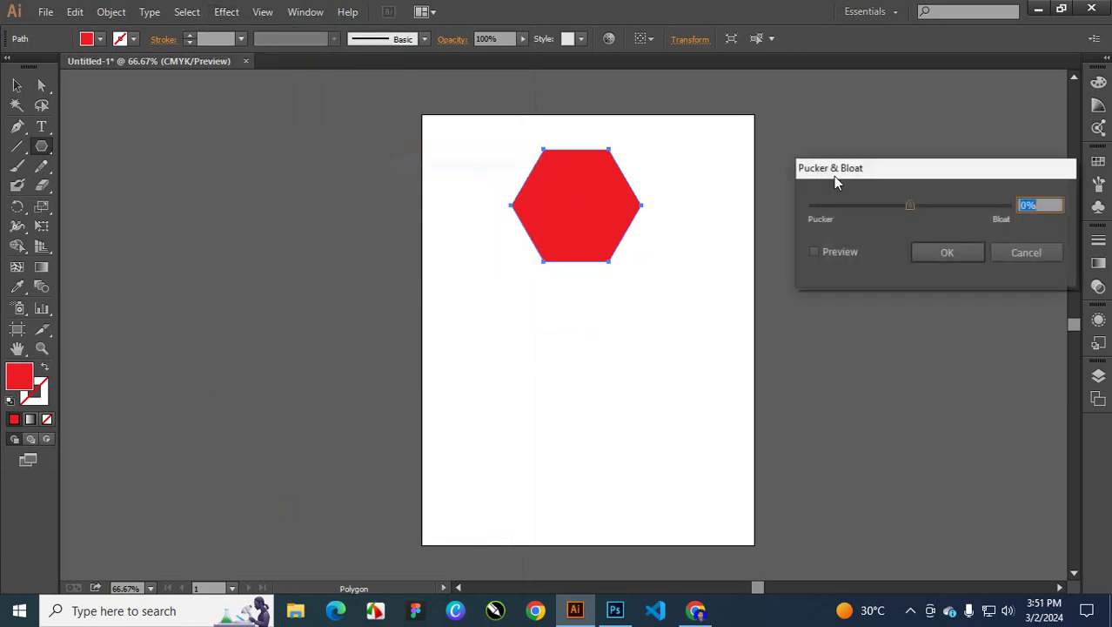
mouse_move(889, 169)
mouse_down()
mouse_move(827, 141)
mouse_move(873, 177)
mouse_up()
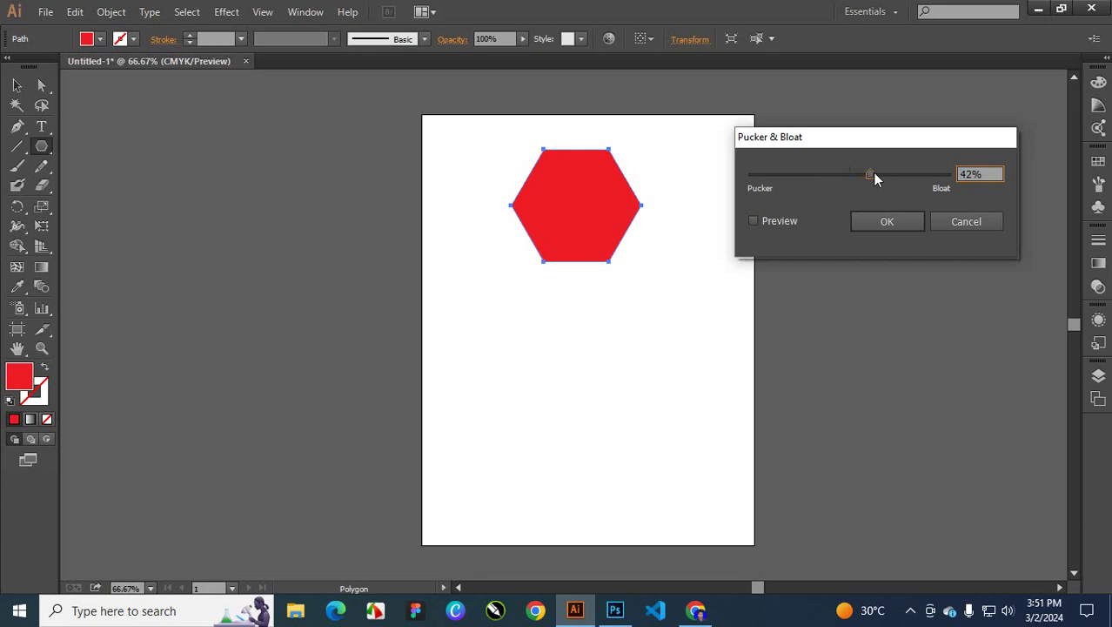
click(773, 223)
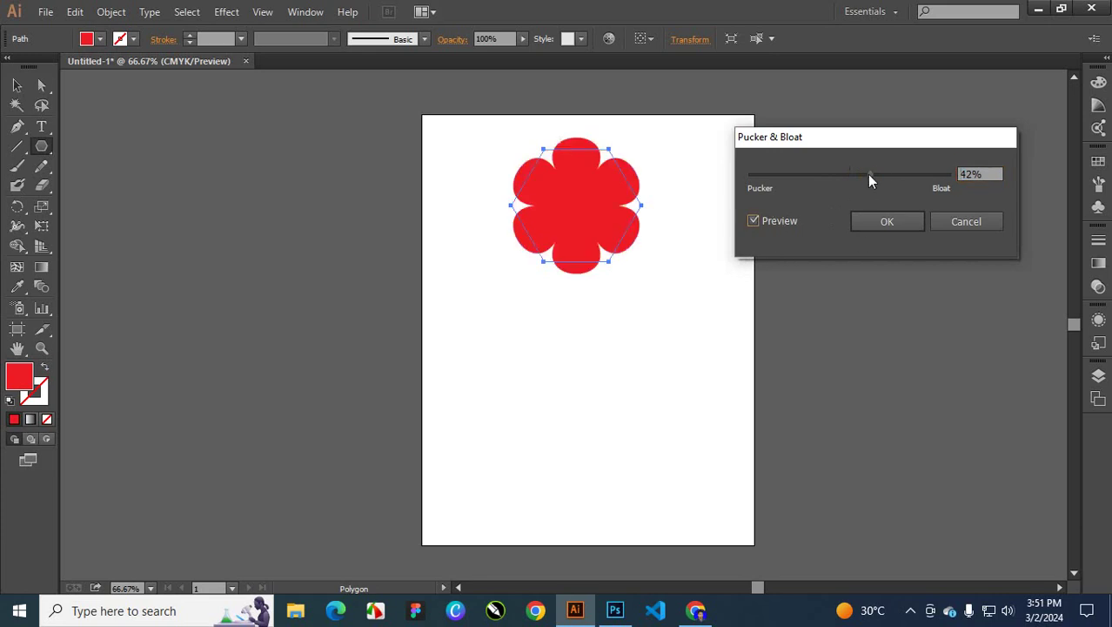
drag(868, 178, 876, 174)
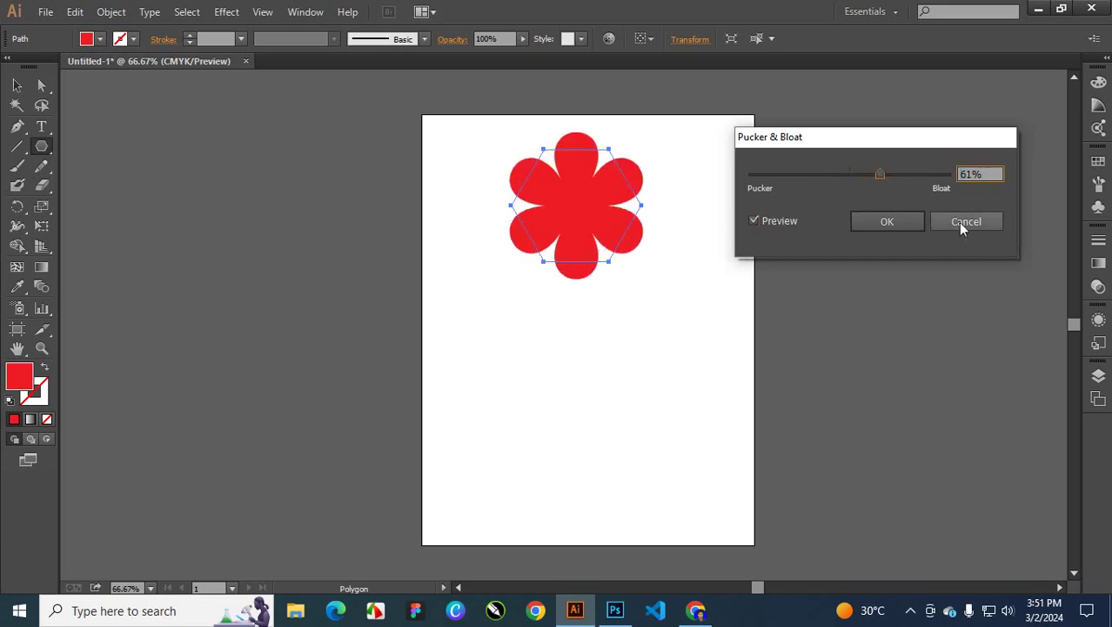
click(900, 220)
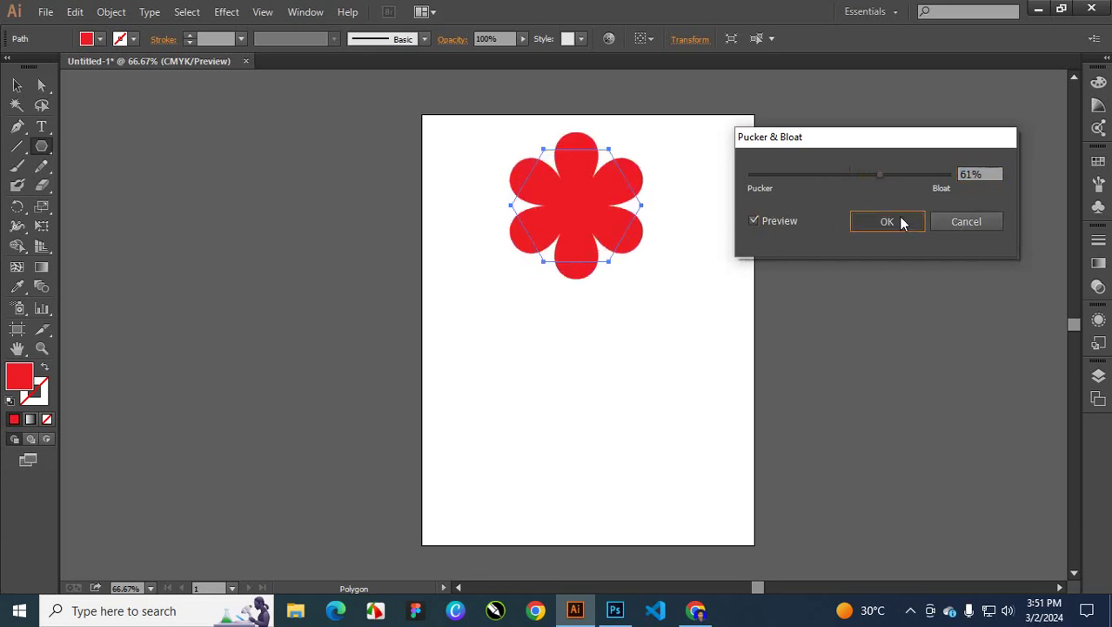
Step: Expand the flower's appearance and place a copy of it directly below the original, with petals touching
click(112, 12)
click(166, 207)
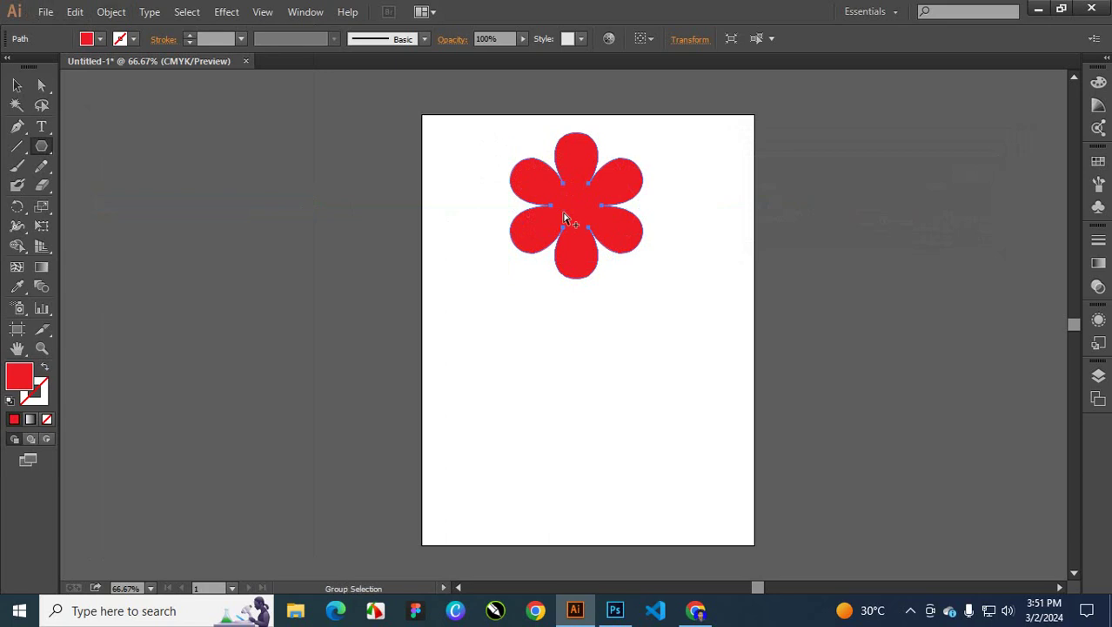
drag(573, 230, 581, 368)
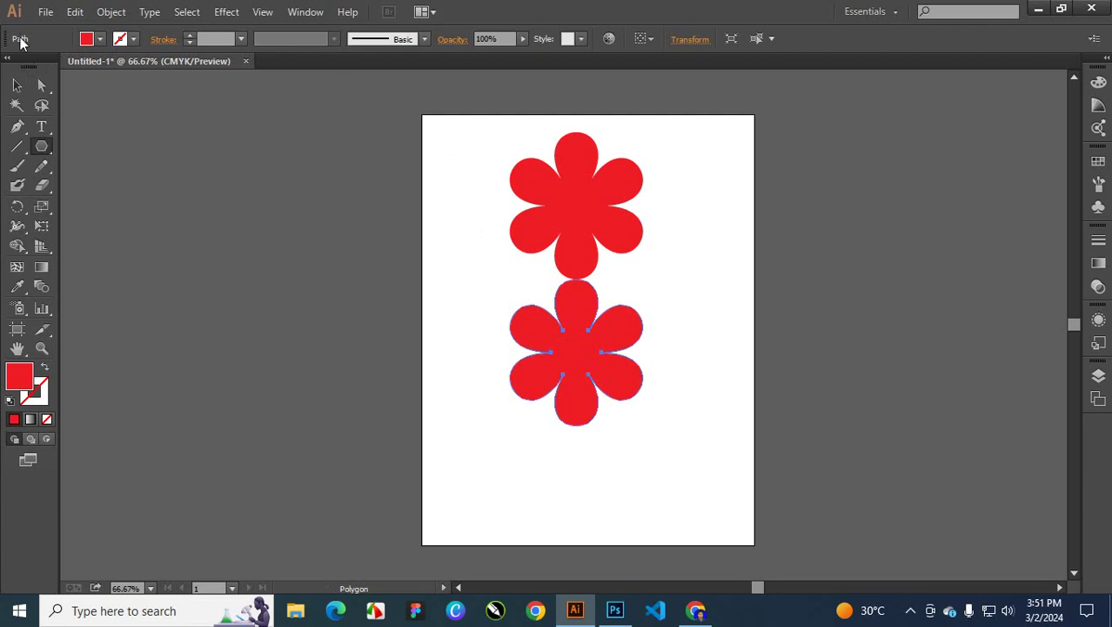
click(44, 11)
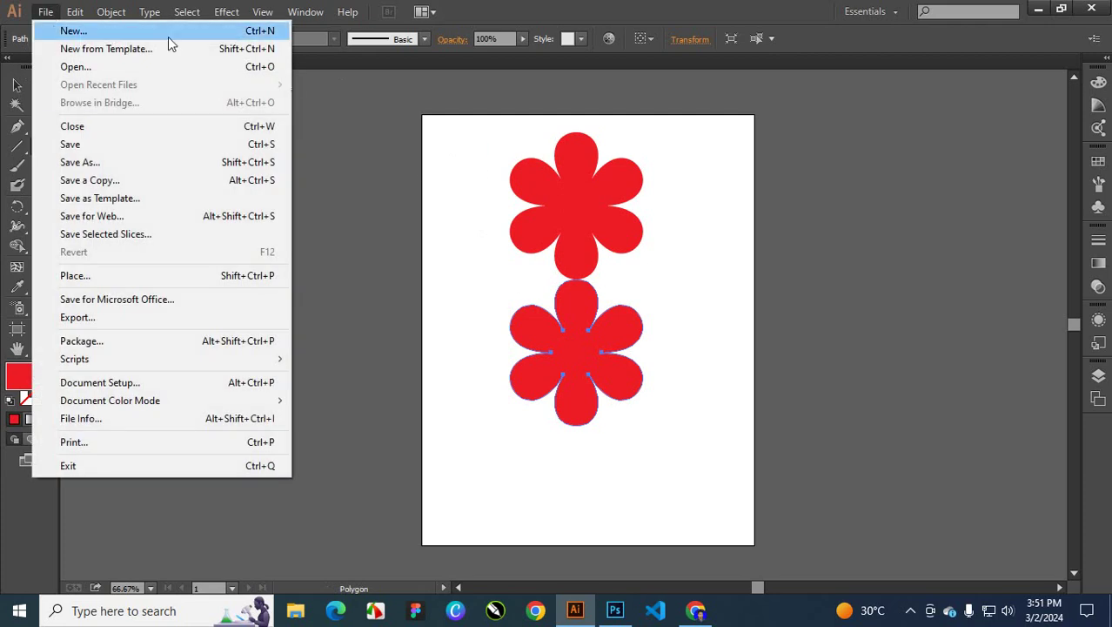
click(437, 146)
click(437, 146)
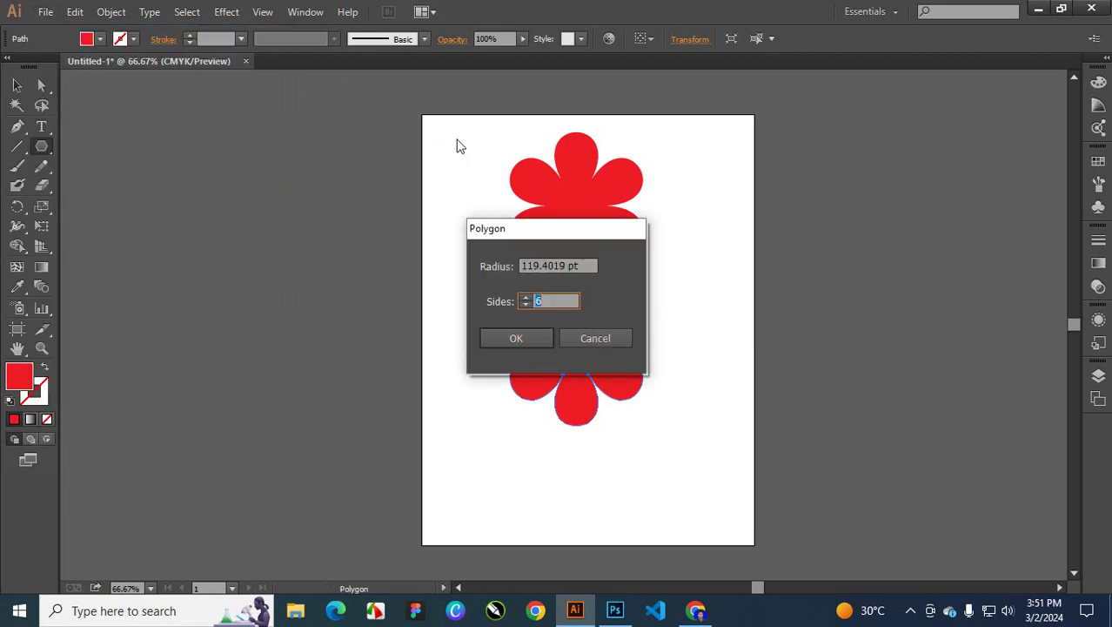
click(595, 338)
drag(474, 142, 543, 244)
key(ctrl+z)
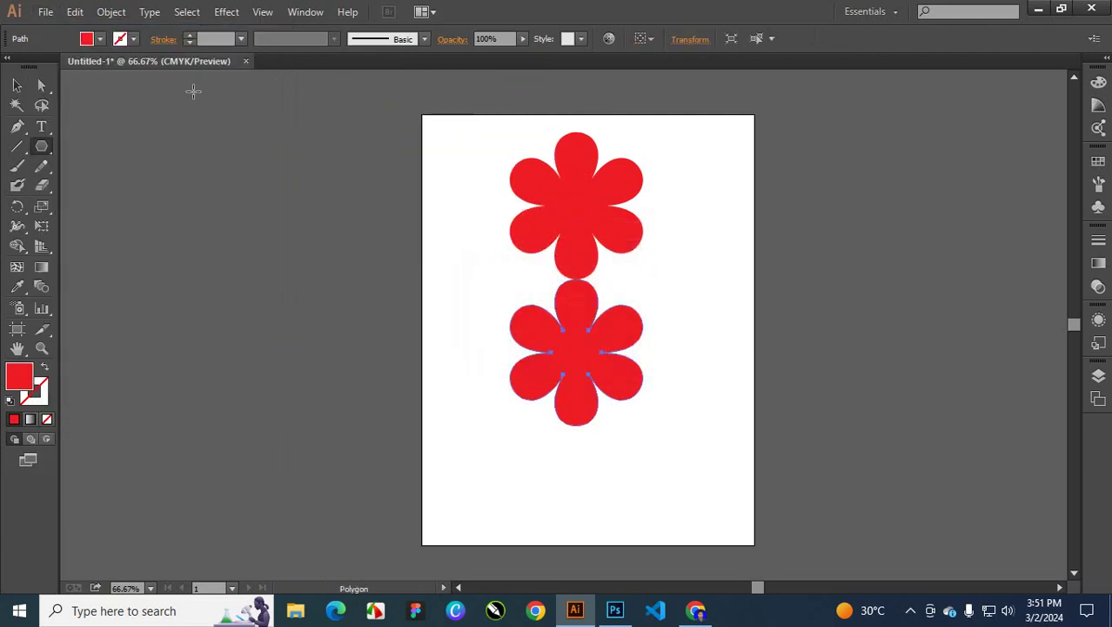
Step: Select both red flowers and group them into one object
click(41, 86)
drag(425, 136, 630, 409)
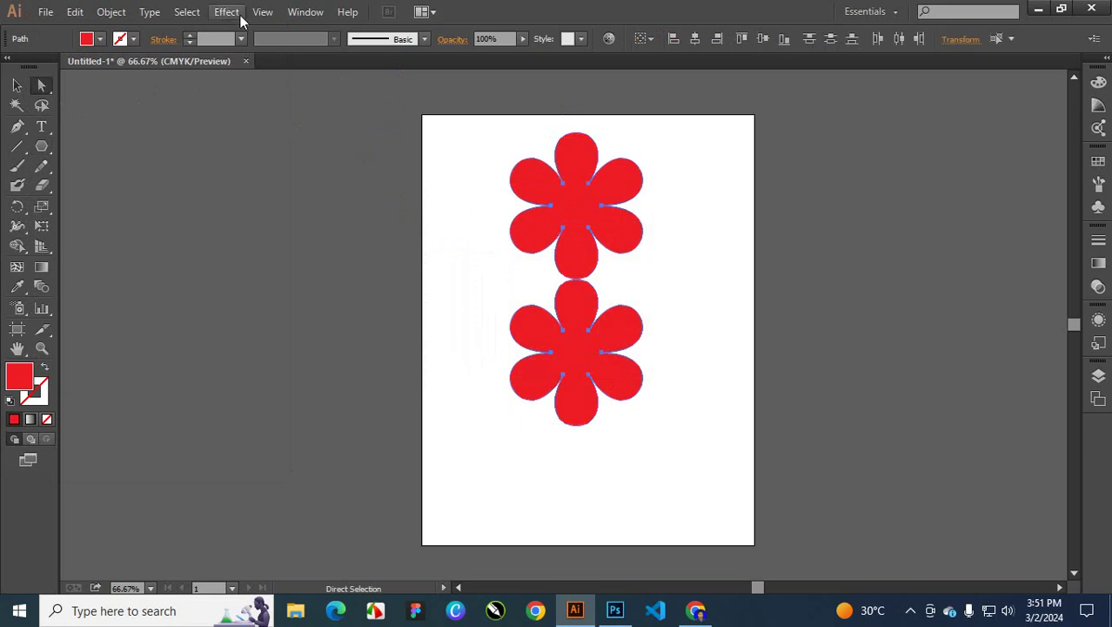
key(ctrl+g)
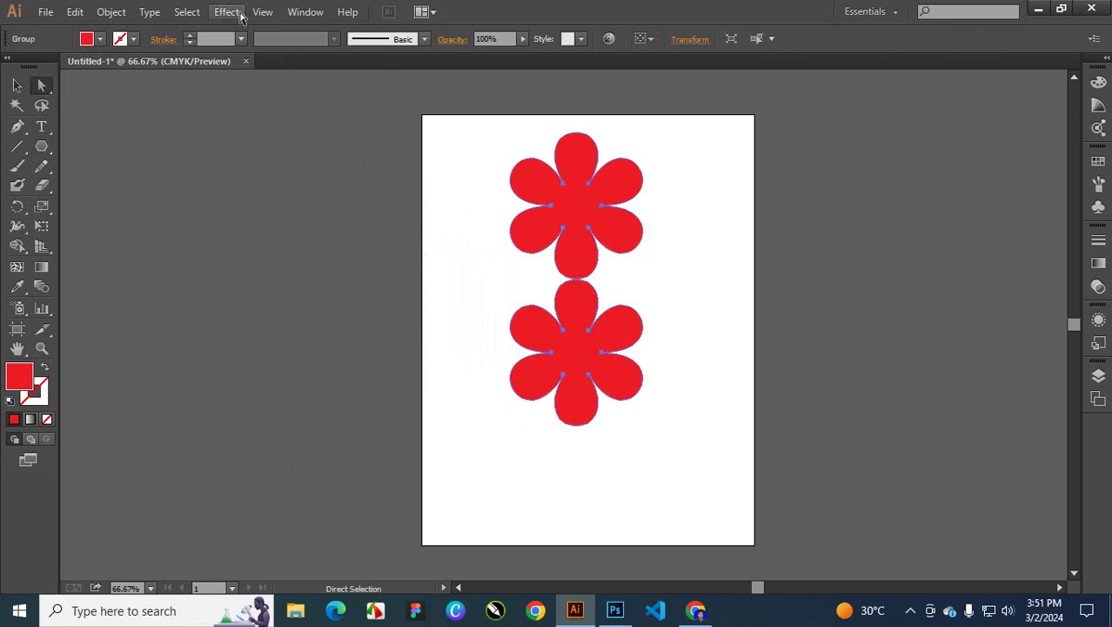
Step: Start a Transform effect on the flower group with the preview on and a rotation angle of 15°
click(222, 14)
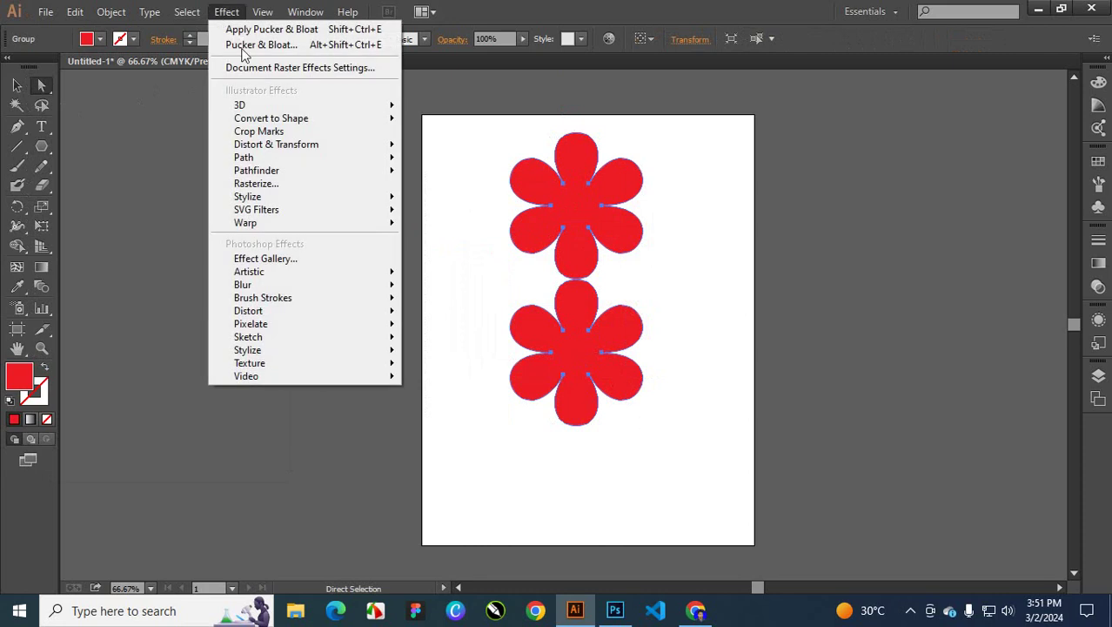
mouse_move(318, 146)
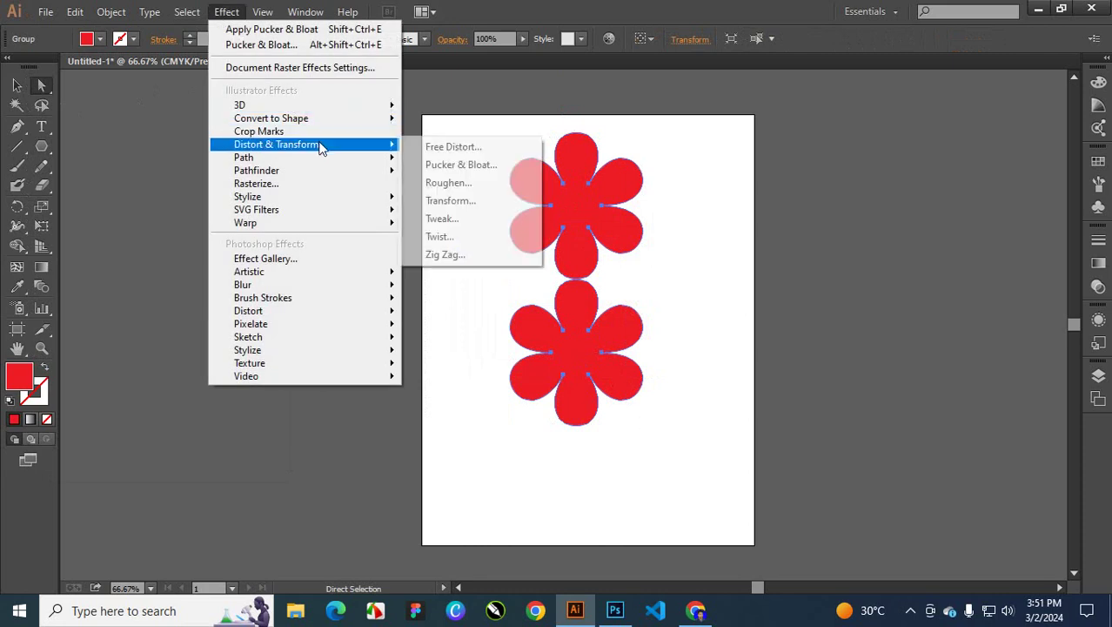
click(478, 200)
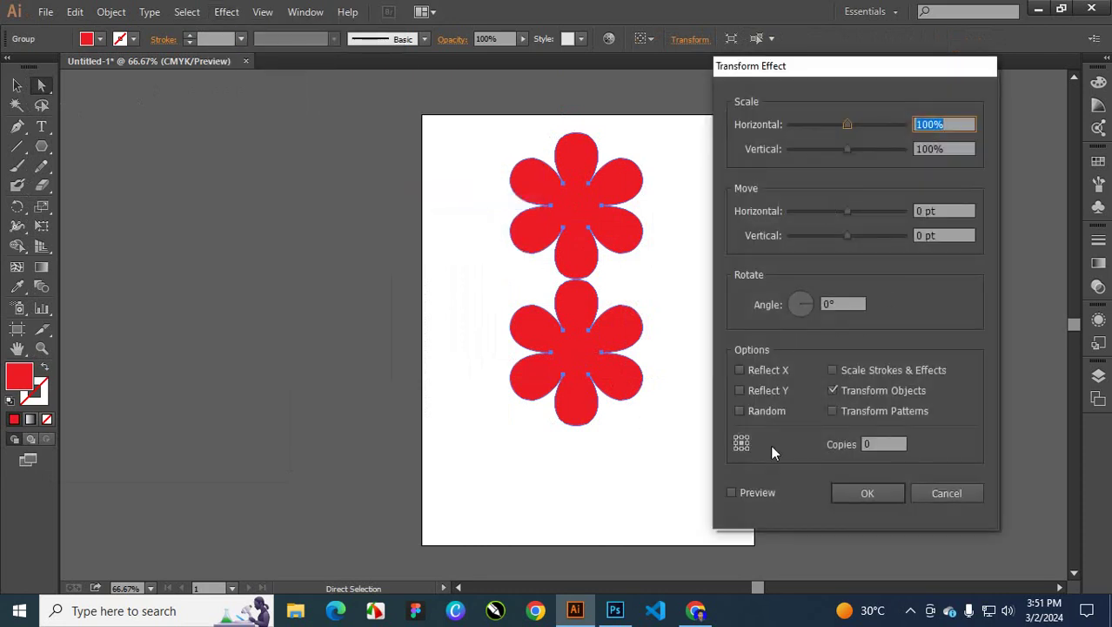
click(732, 493)
double_click(838, 304)
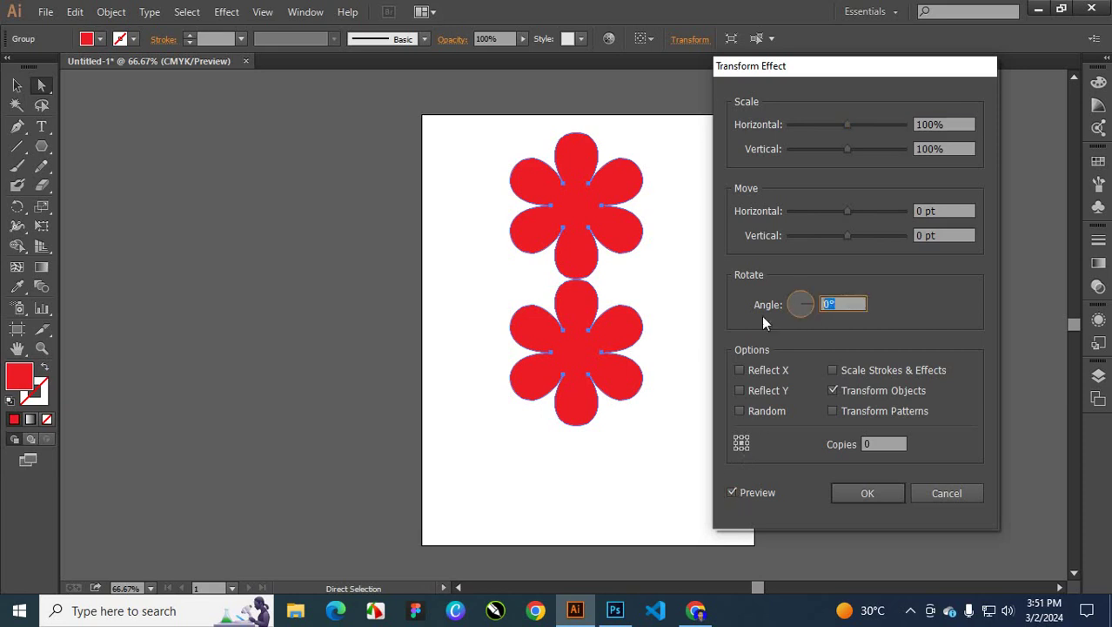
text(15)
key(Tab)
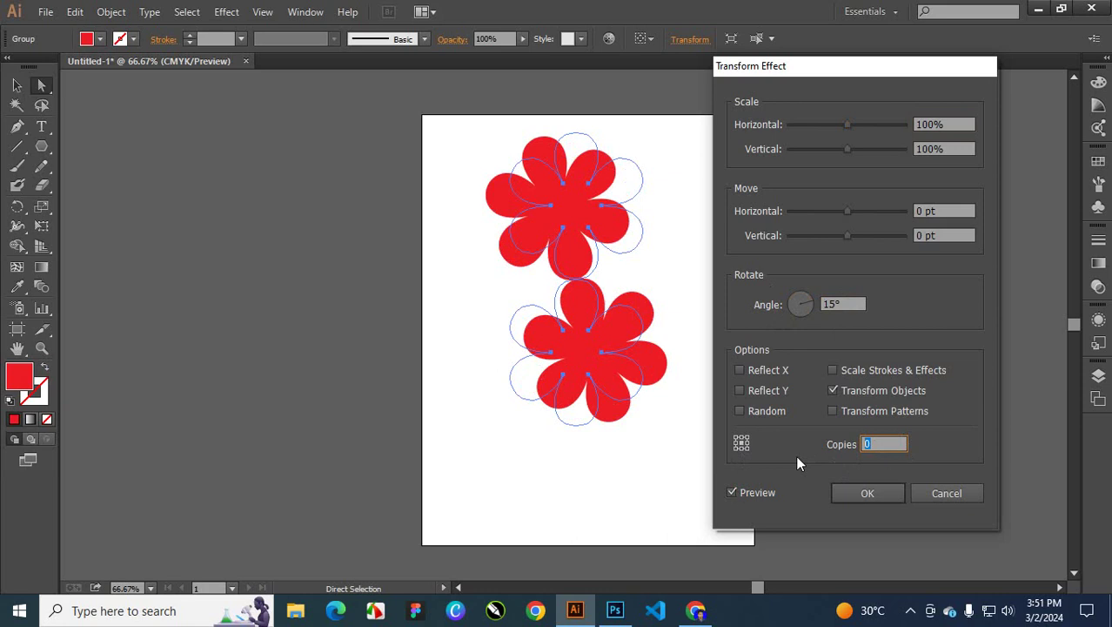
Step: Set the Transform effect to 11 copies and apply it to the flower group
key(Up)
key(Up)
key(Up)
key(Up)
key(Up)
key(Up)
key(Up)
key(Up)
key(Up)
key(Up)
key(Up)
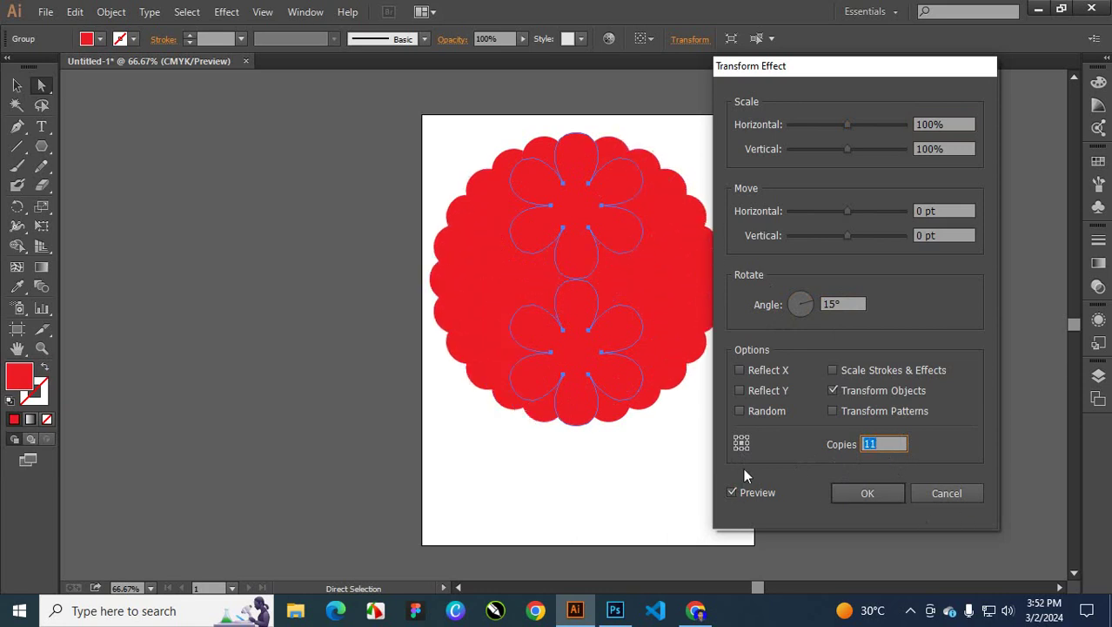
click(867, 493)
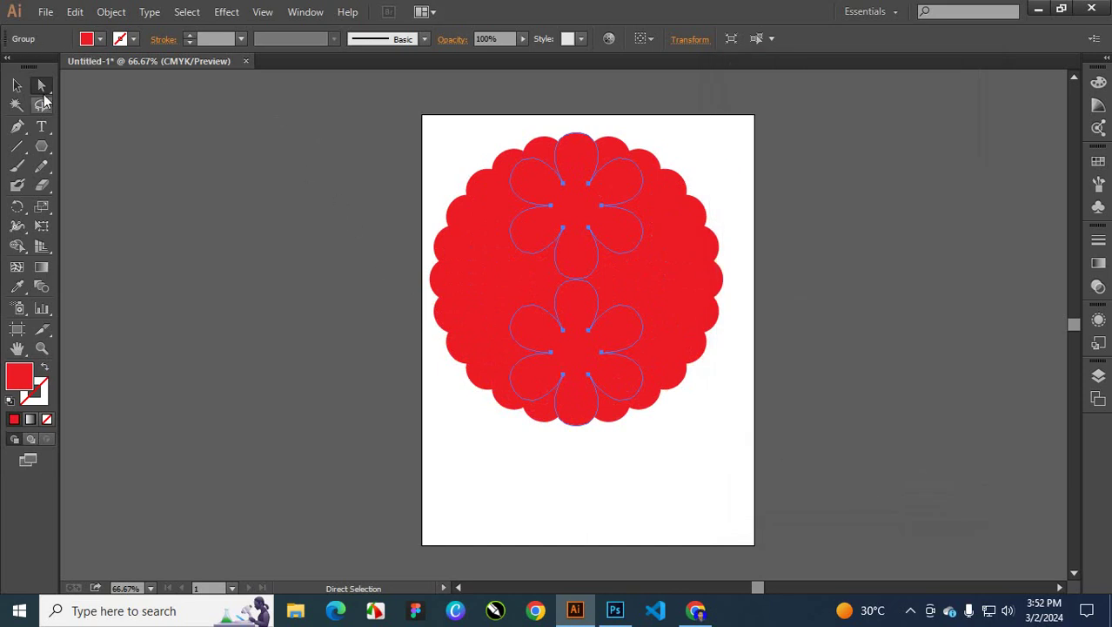
Step: Expand the appearance of the rotated flower group into editable paths and deselect it
drag(388, 100, 760, 491)
click(110, 12)
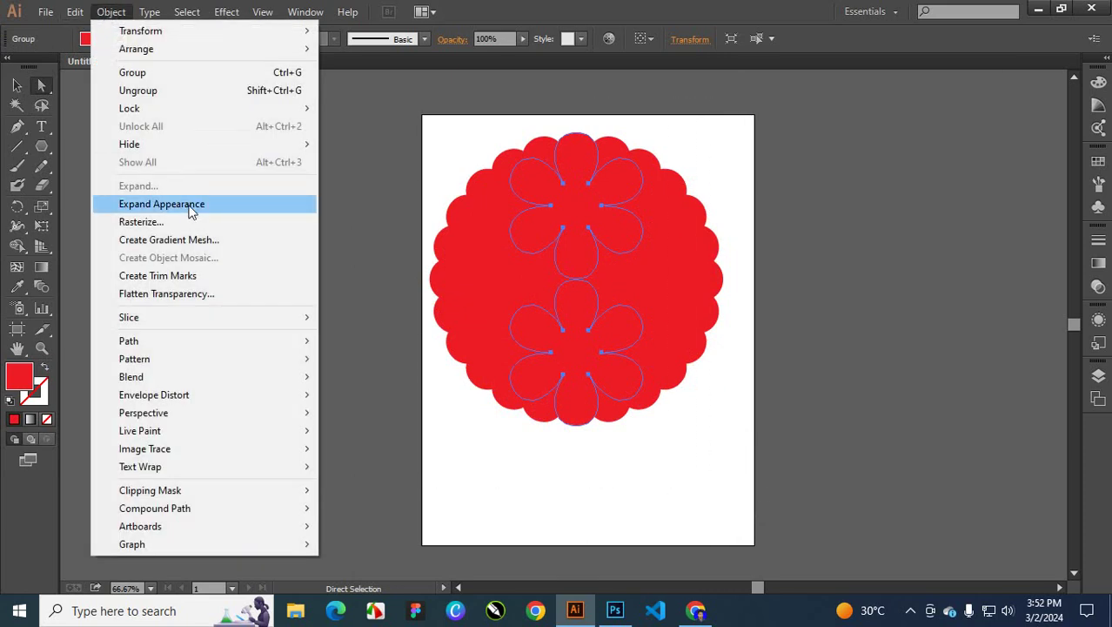
click(191, 213)
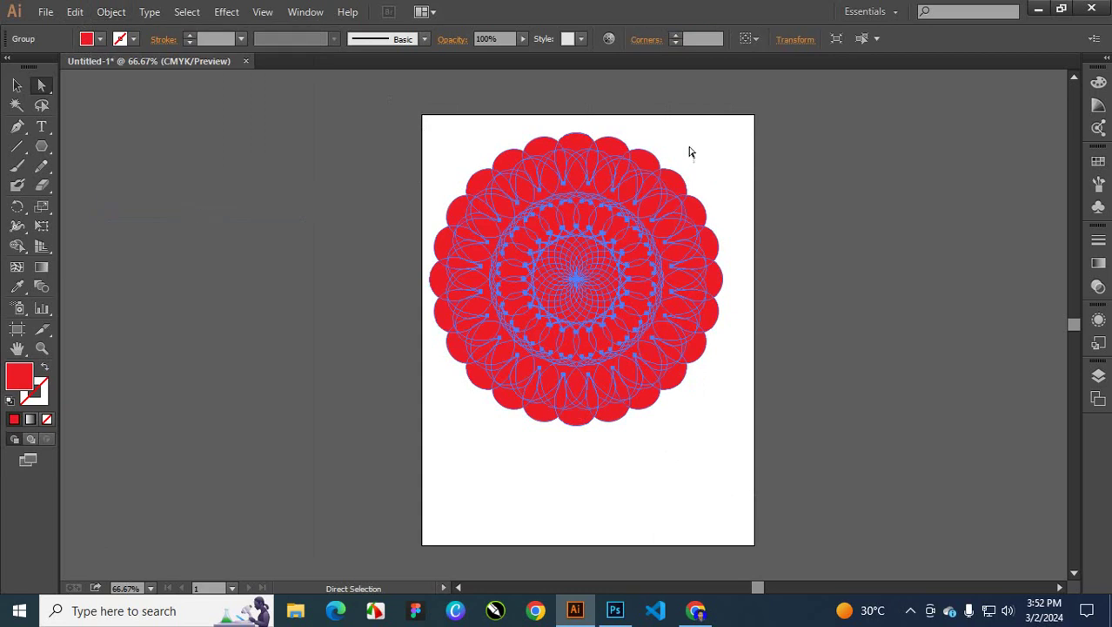
click(719, 141)
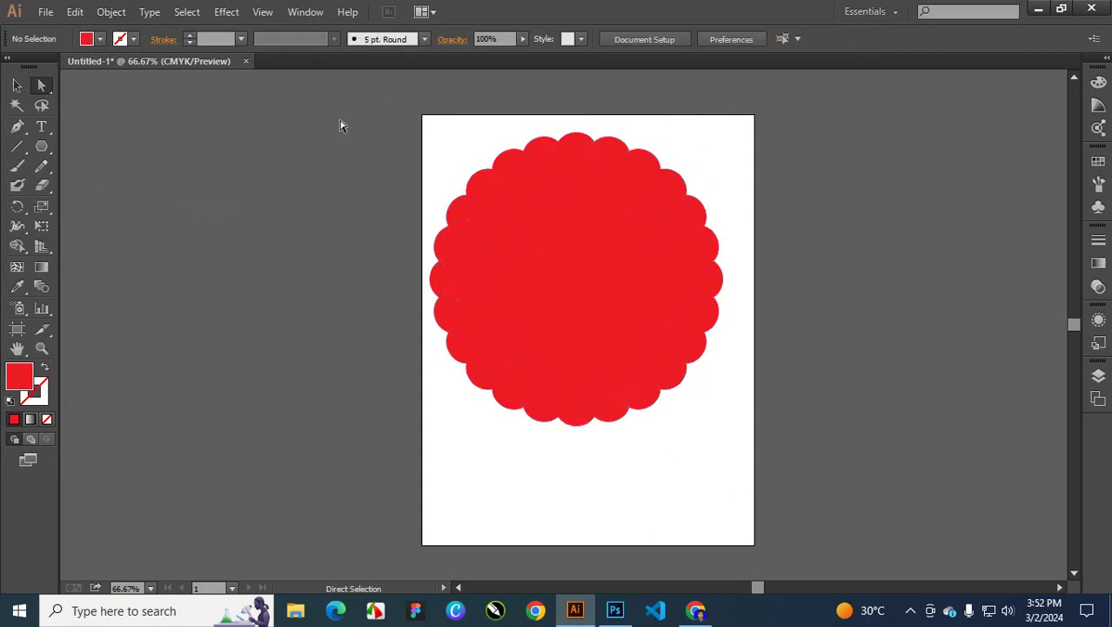
Step: Select the whole expanded pattern and apply the Pathfinder Exclude shape mode to its overlapping petals
drag(409, 174, 688, 446)
drag(366, 136, 773, 459)
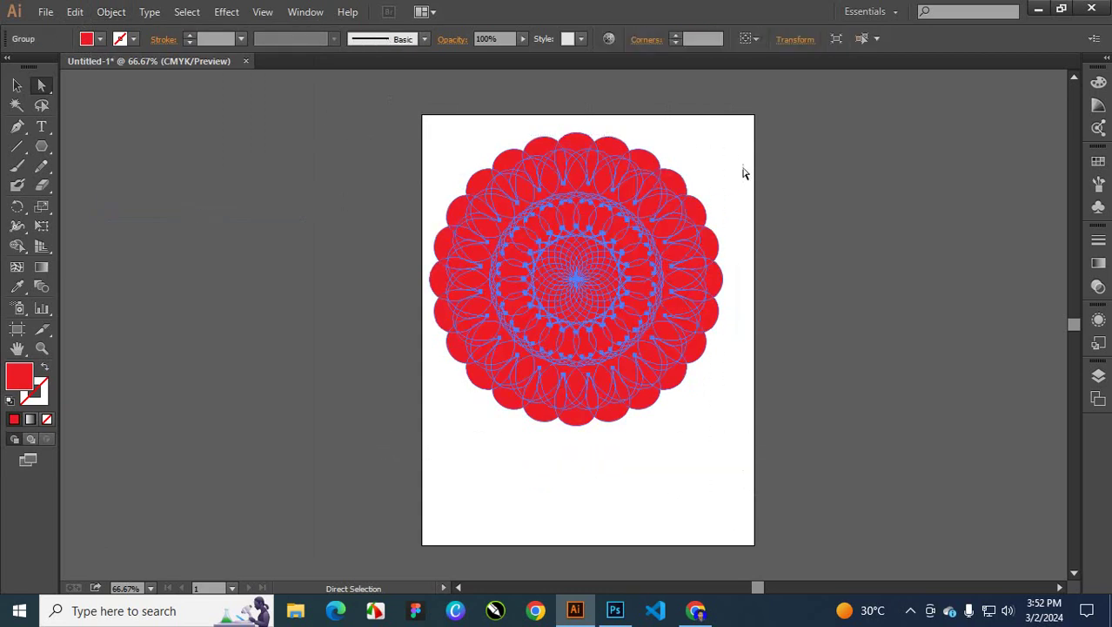
click(756, 39)
click(754, 41)
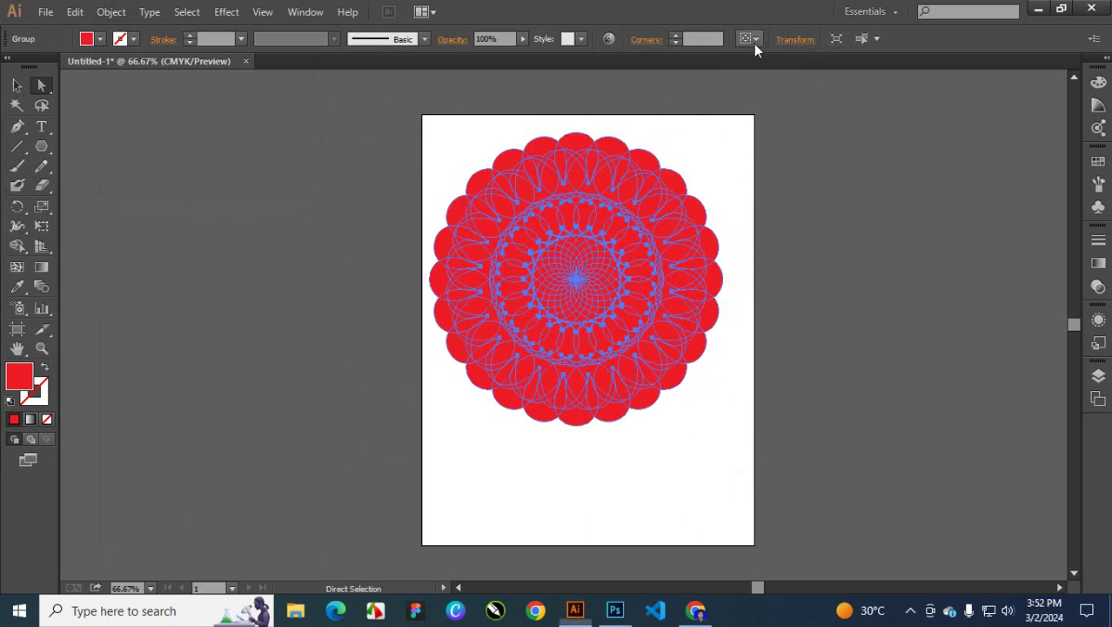
click(306, 12)
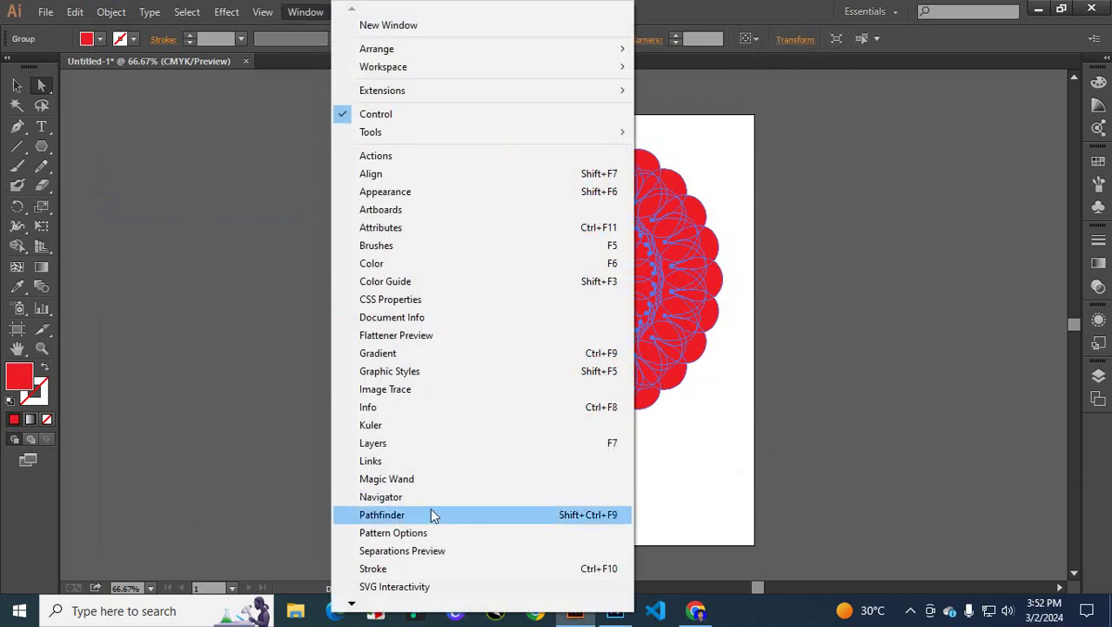
click(432, 515)
click(923, 187)
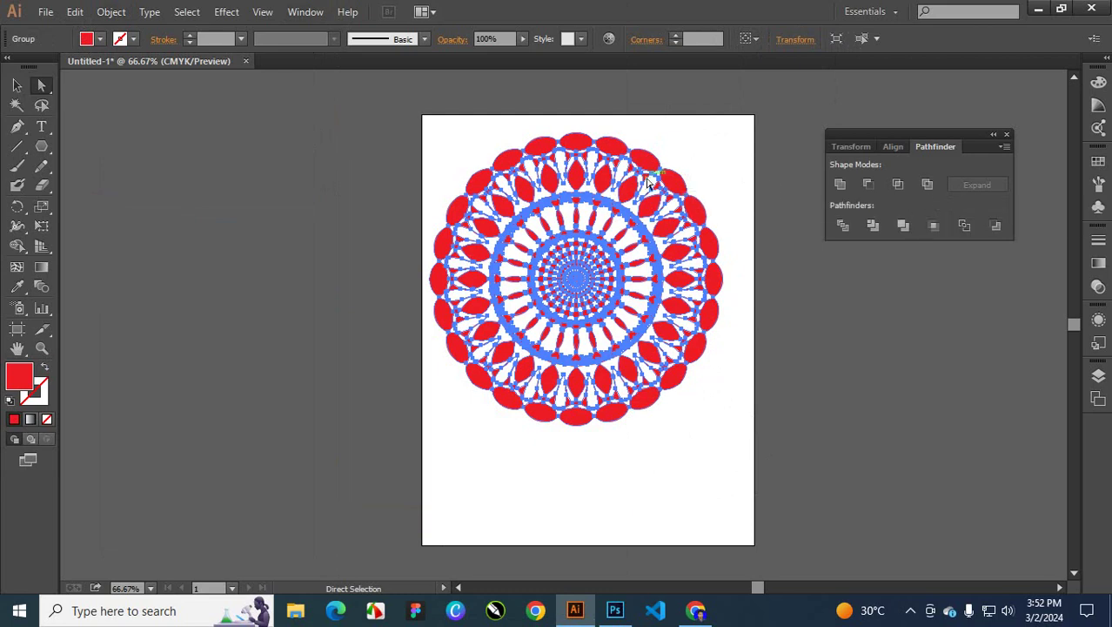
drag(948, 131, 969, 138)
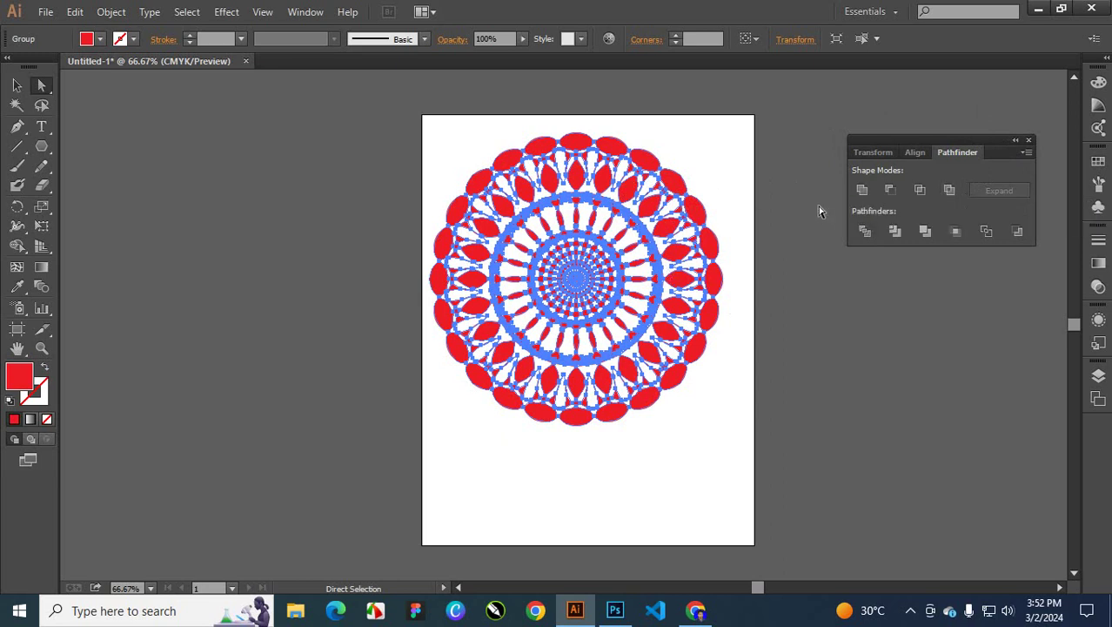
Step: Undo the Exclude operation and apply it again to the whole pattern
key(ctrl+z)
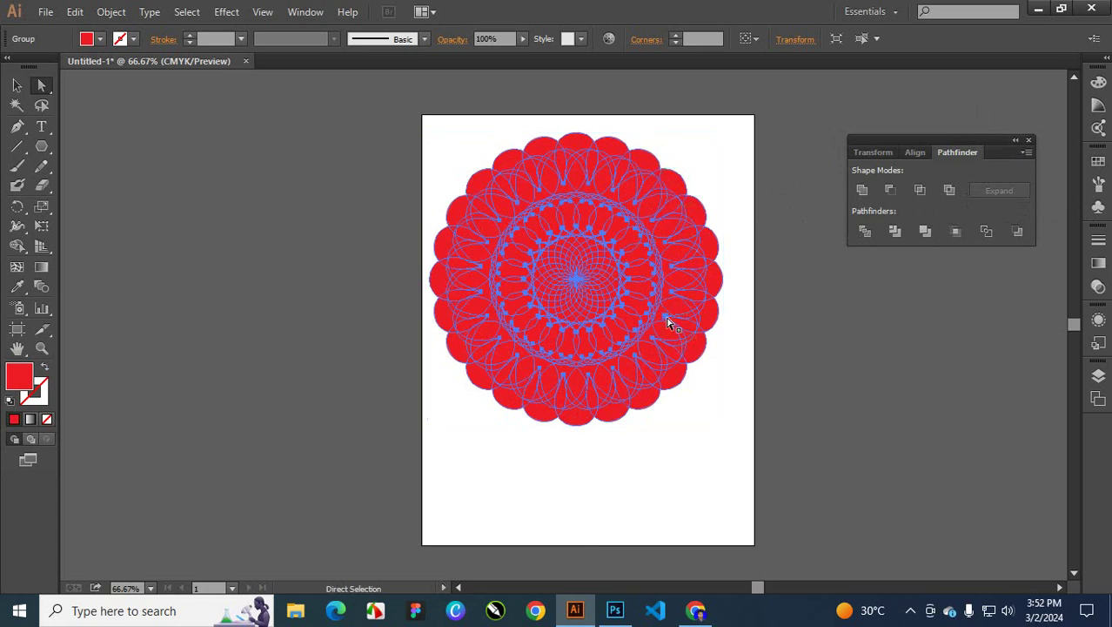
click(672, 296)
click(948, 190)
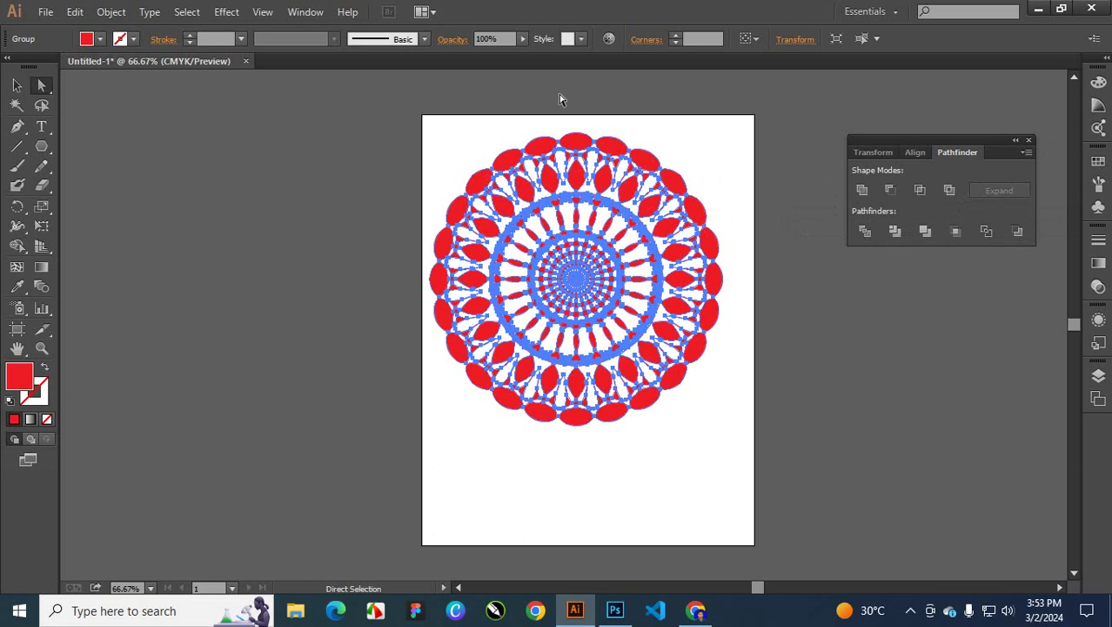
Step: Select the entire red pattern and move it to about the centre of the artboard
click(739, 158)
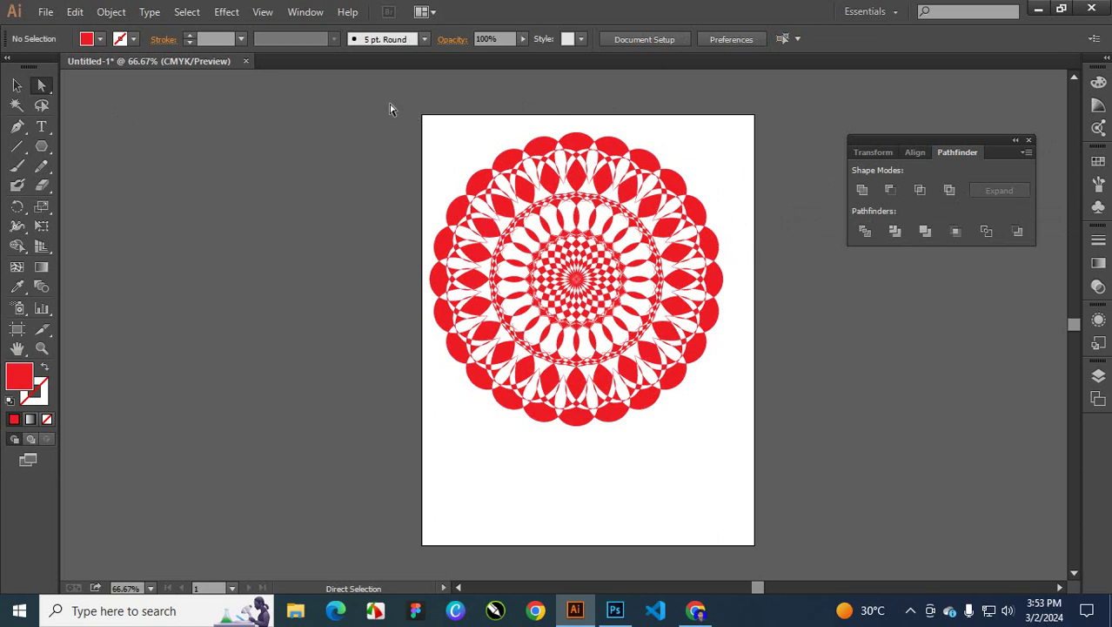
drag(388, 105, 750, 480)
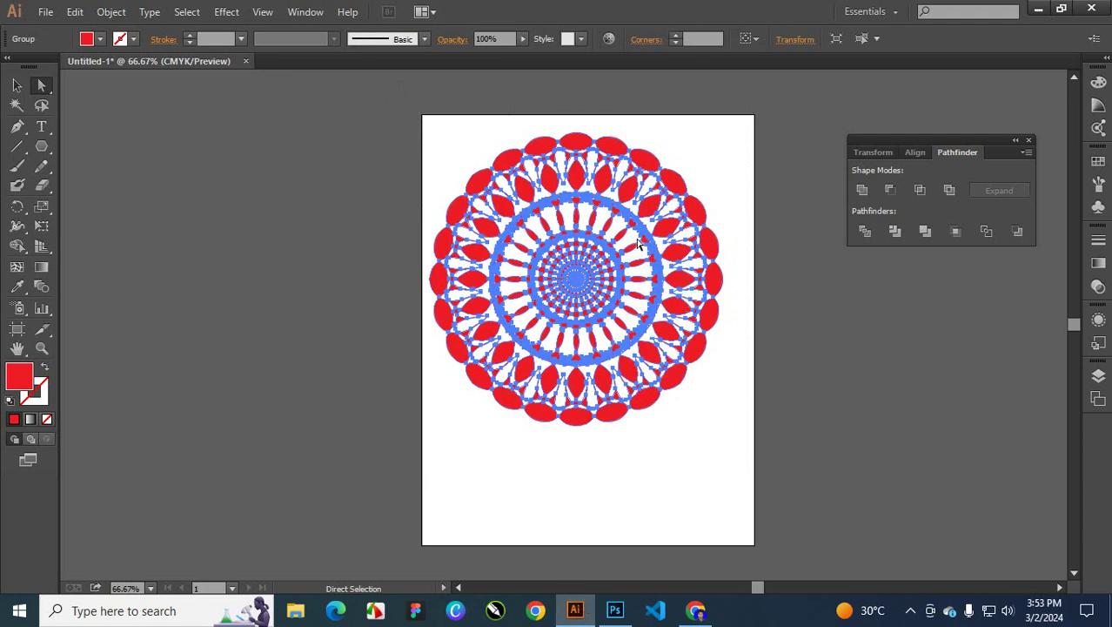
drag(656, 273, 669, 307)
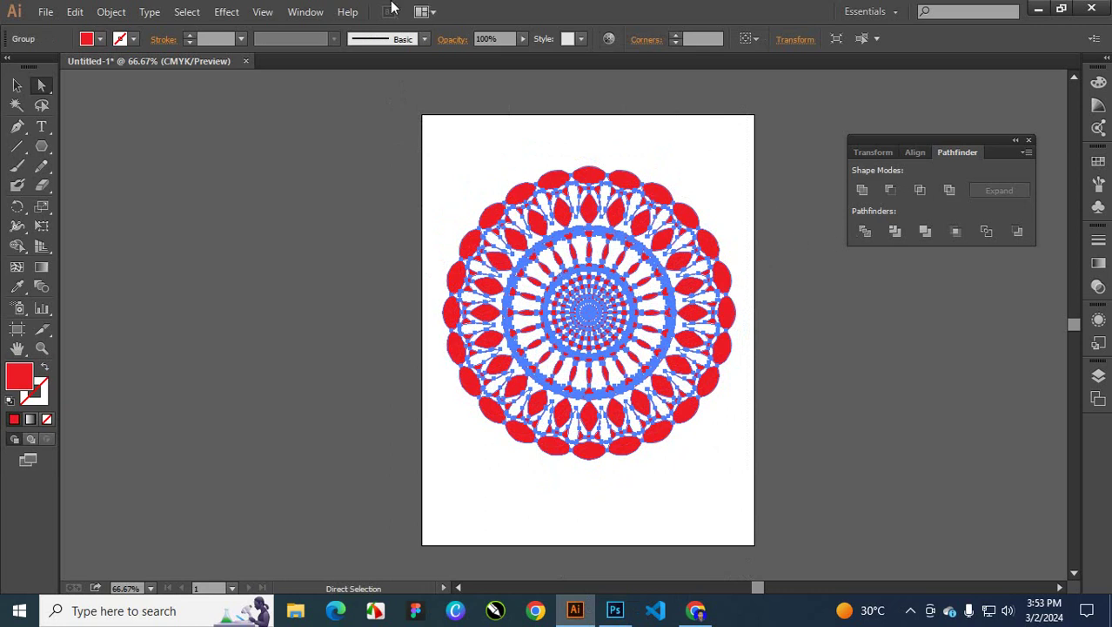
Step: Give the pattern a light blue stroke and set its fill to none
click(101, 40)
click(113, 77)
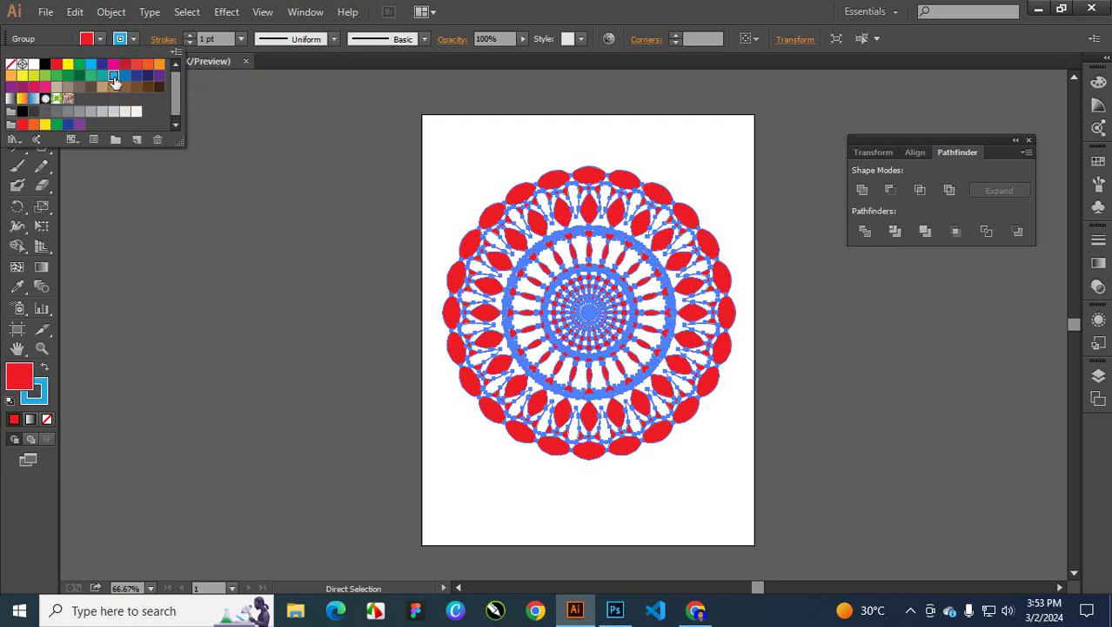
click(101, 39)
click(12, 65)
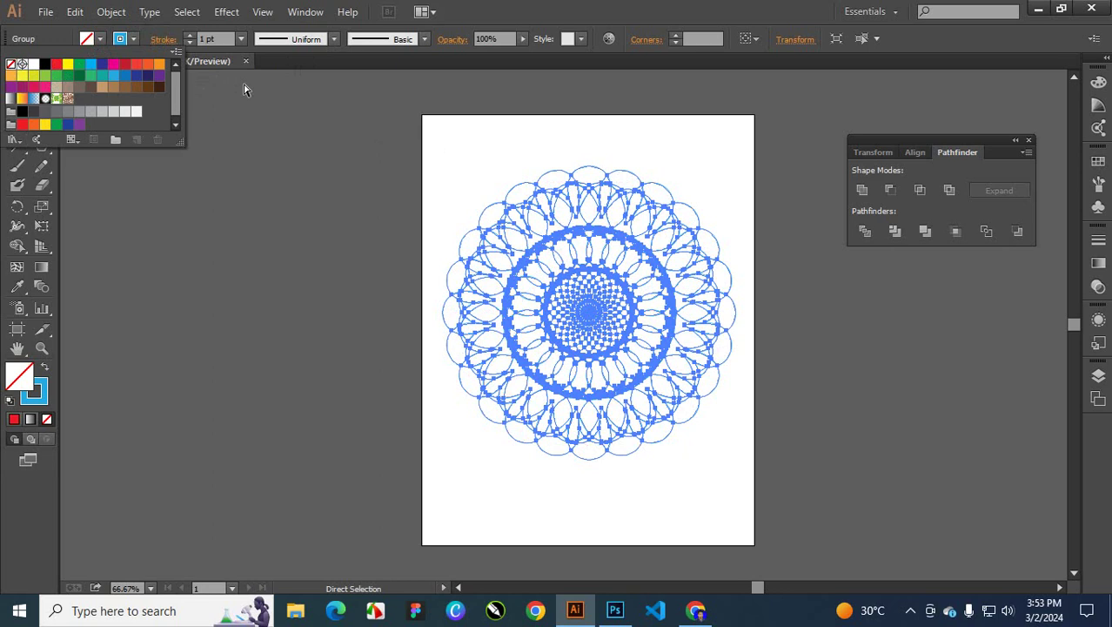
Step: Try stroke weights of 2 pt, 3 pt and 14 pt on the pattern
click(244, 34)
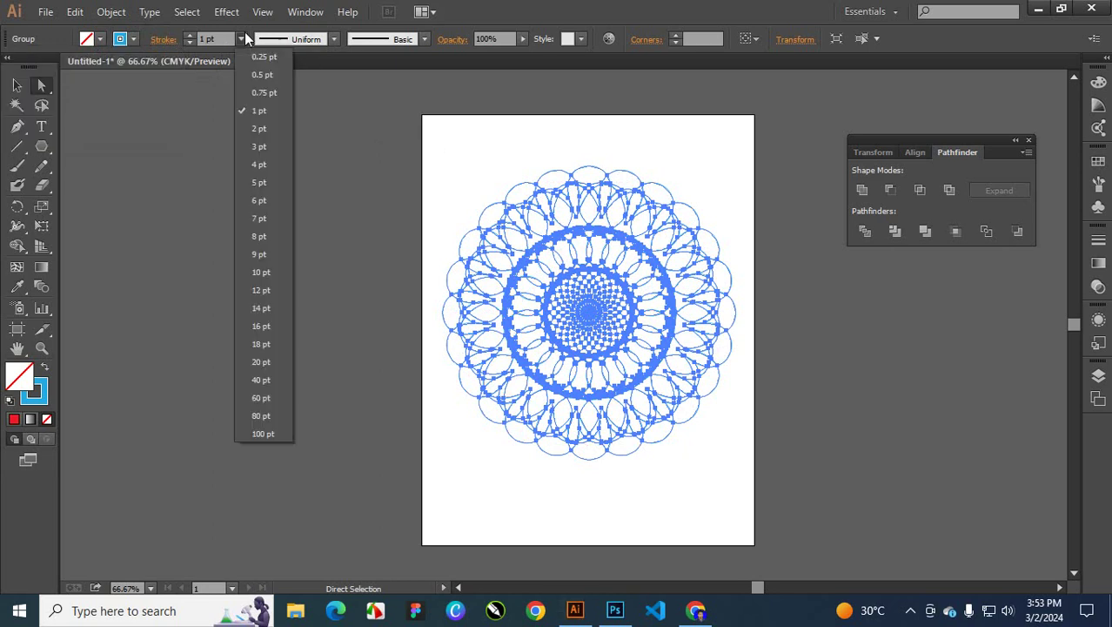
click(261, 128)
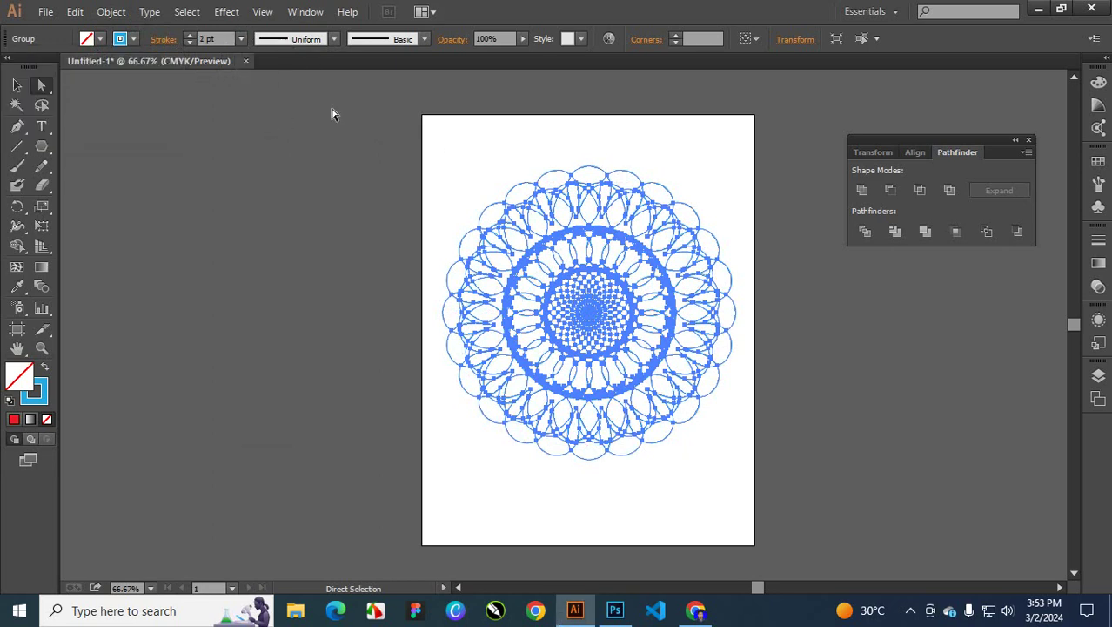
click(295, 39)
click(241, 39)
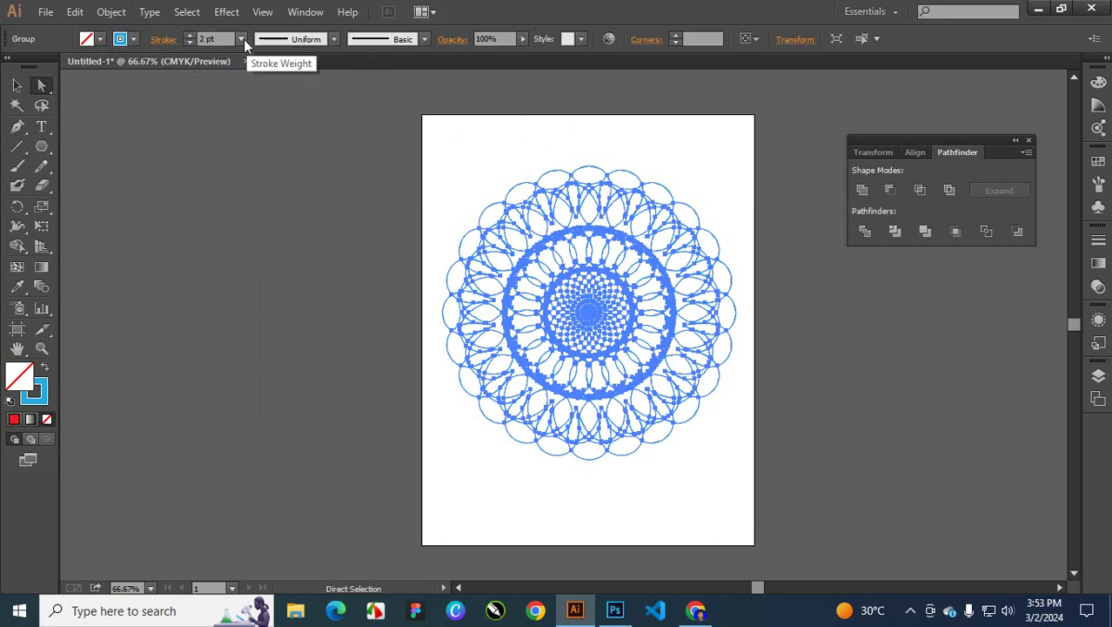
click(241, 38)
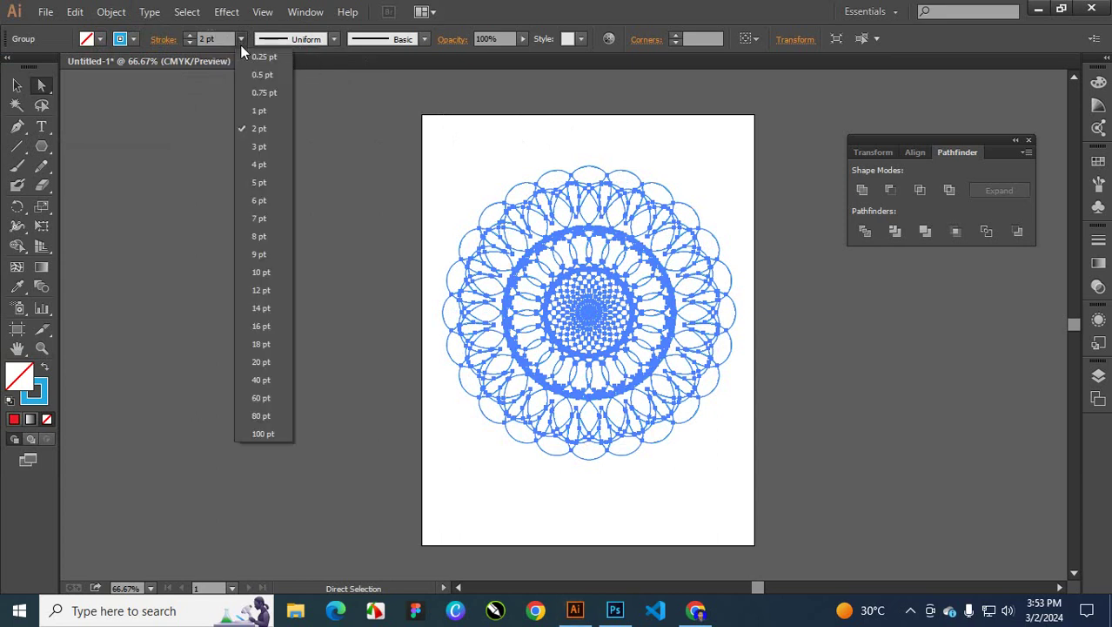
click(260, 146)
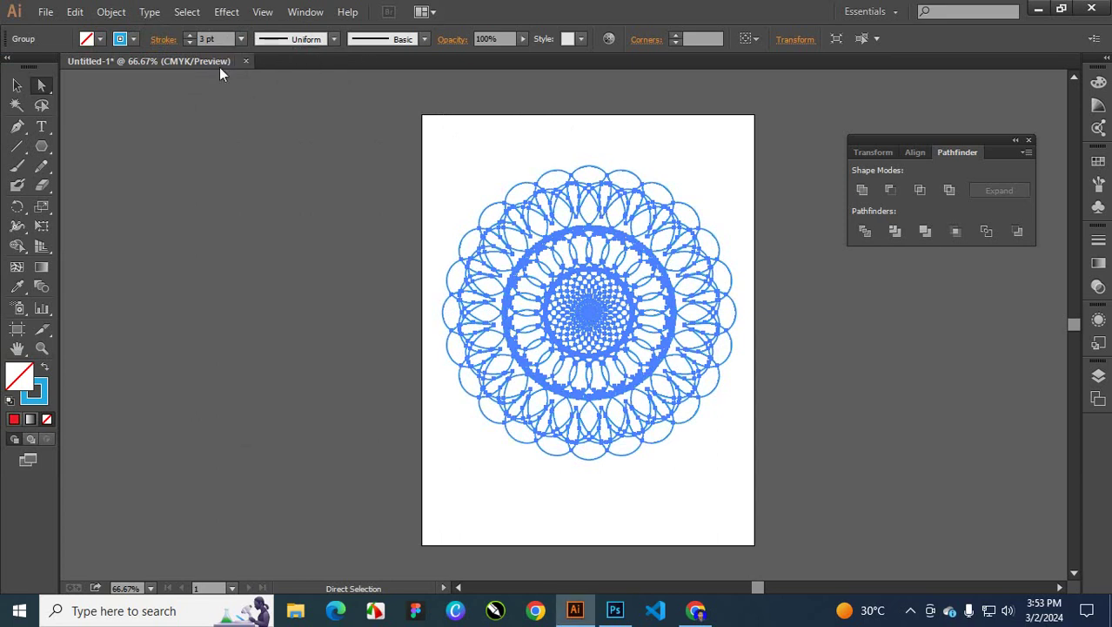
click(242, 39)
click(271, 299)
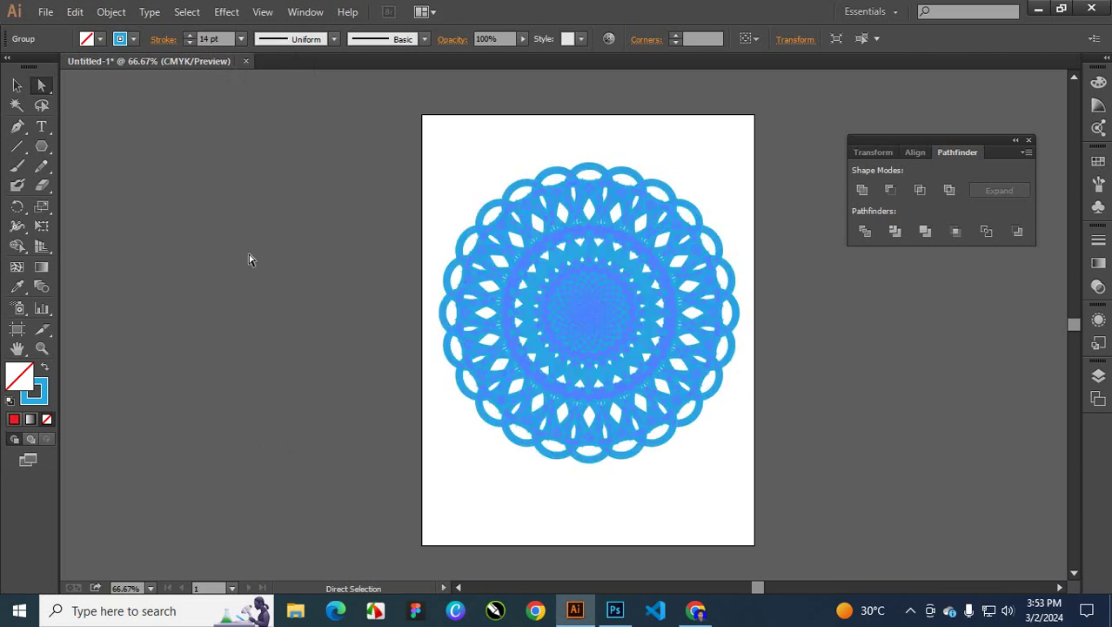
Step: Set the pattern's stroke weight to 5 pt
click(240, 39)
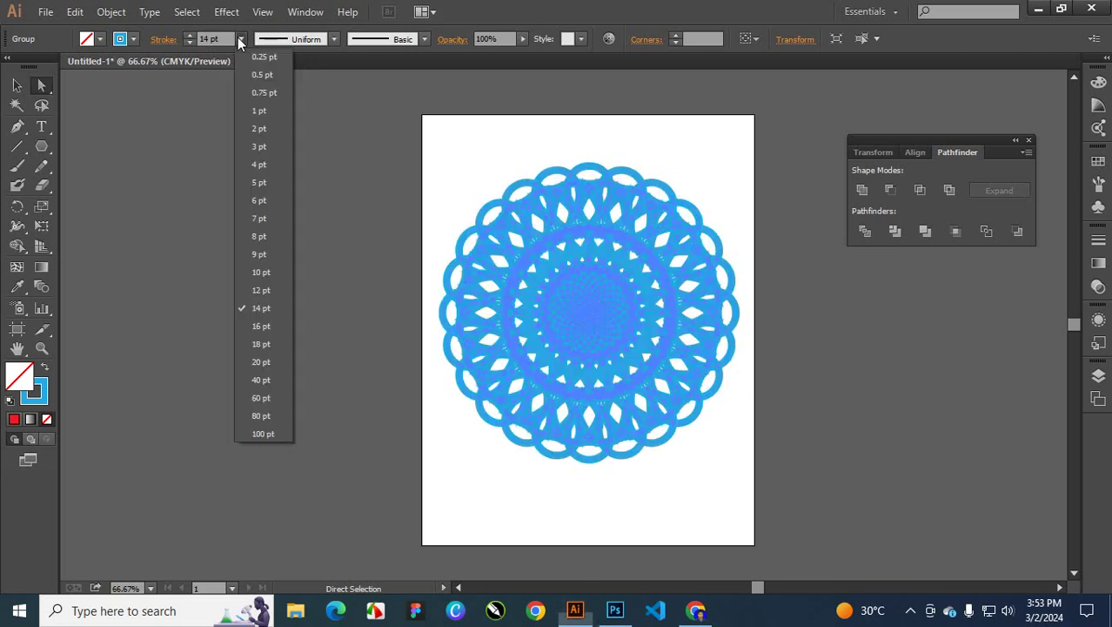
click(271, 181)
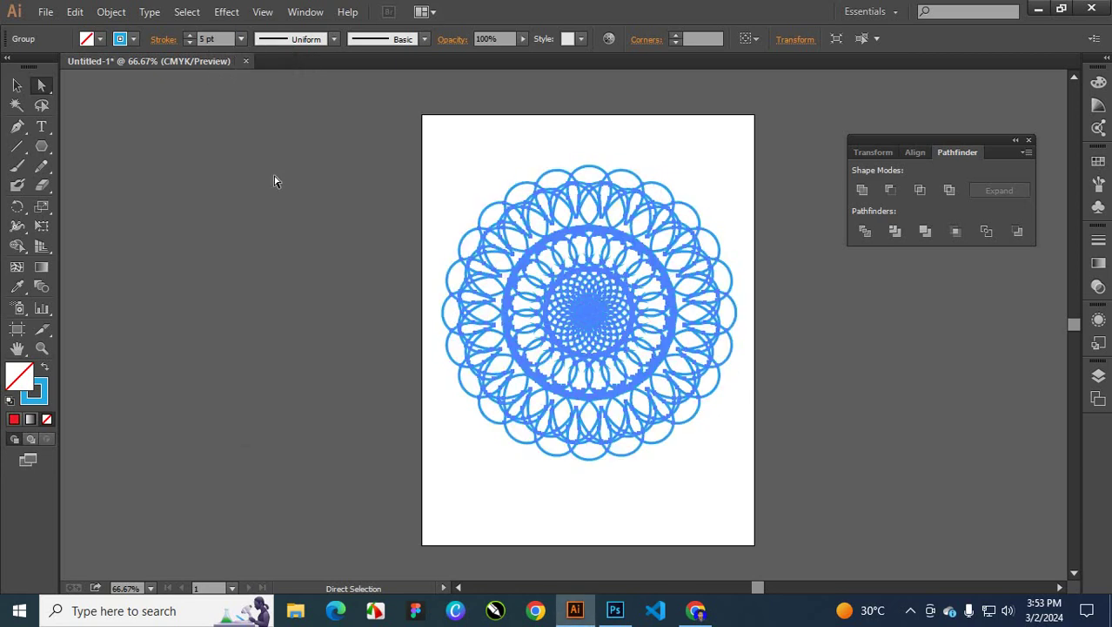
click(237, 41)
click(240, 40)
Step: Turn the pattern's stroke into a dashed line with 12 pt dashes and deselect the artwork
click(166, 44)
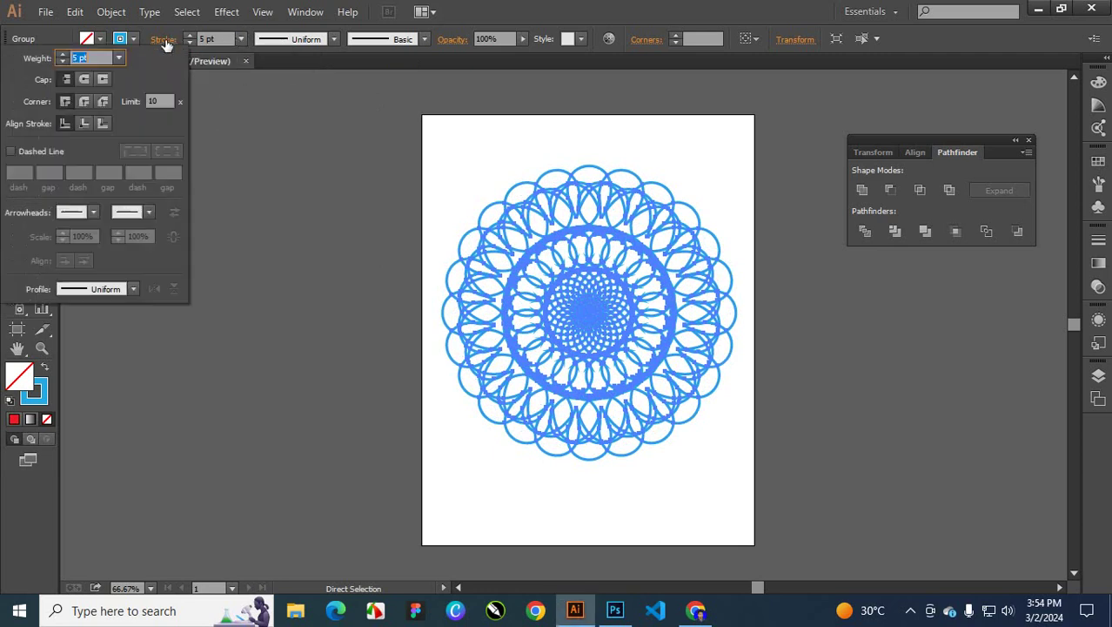
click(11, 152)
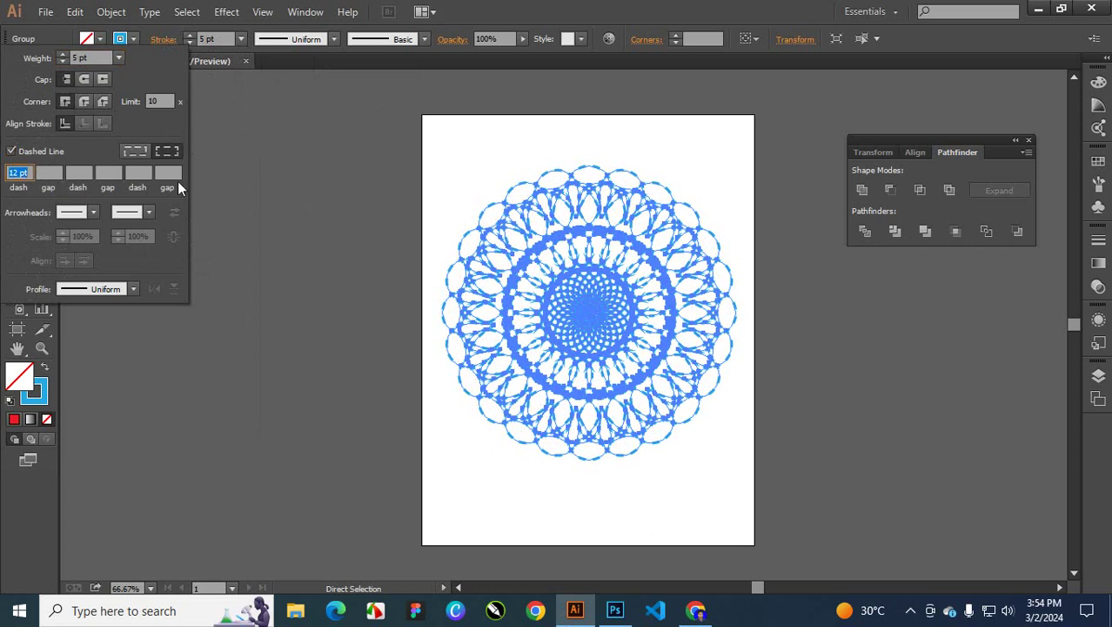
click(484, 162)
click(521, 164)
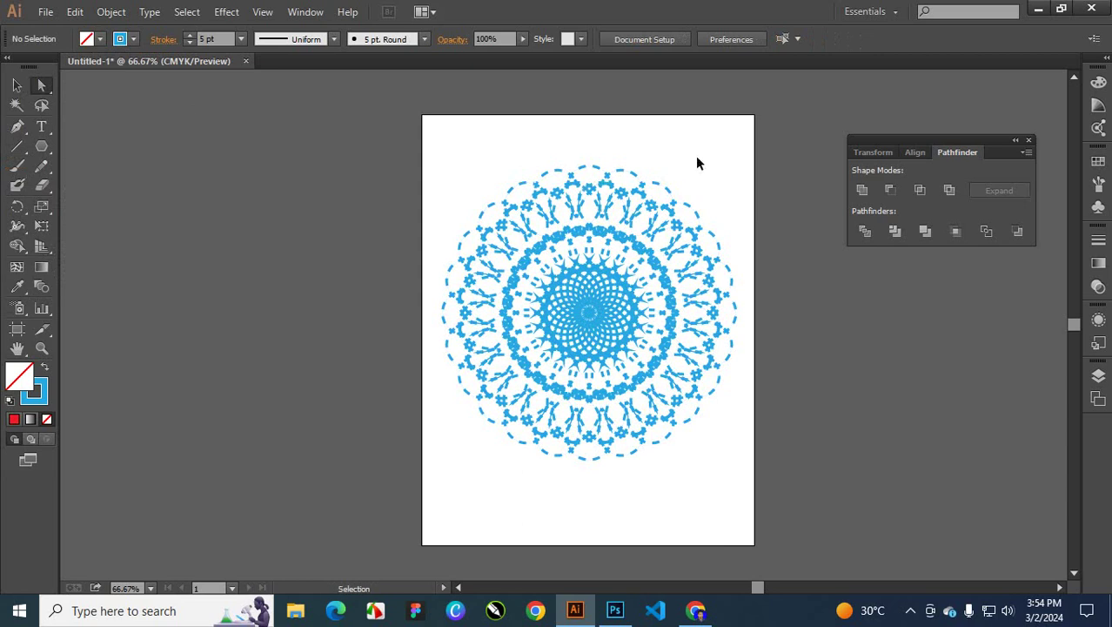
Step: Reduce the dashed pattern's stroke weight to 2 pt and deselect the artwork
key(ctrl+plus)
key(ctrl+plus)
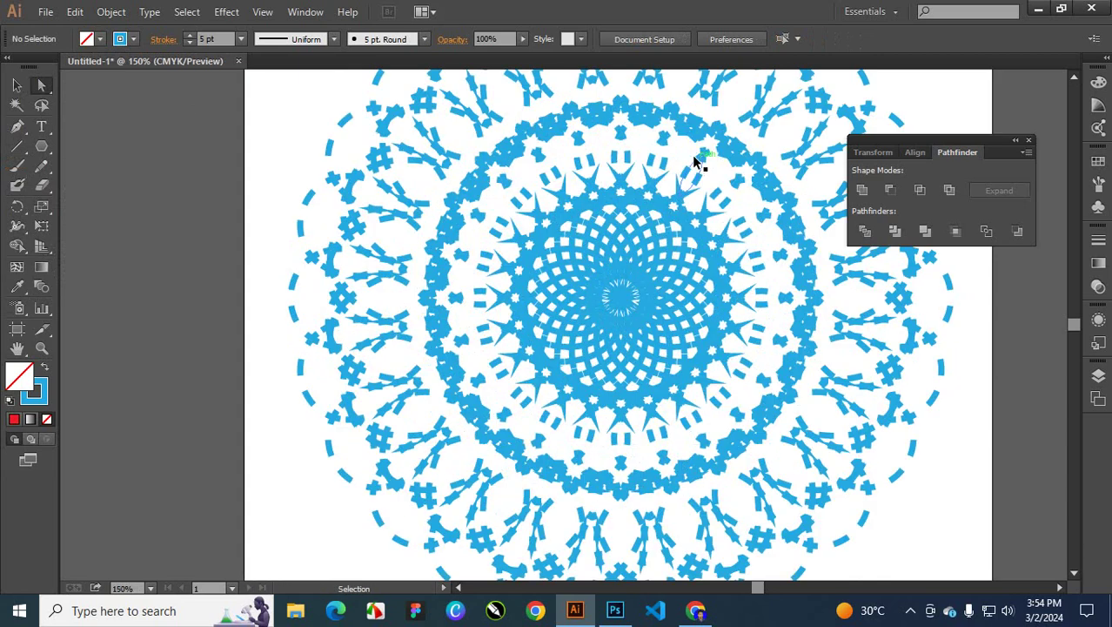
key(ctrl+minus)
drag(366, 73, 825, 542)
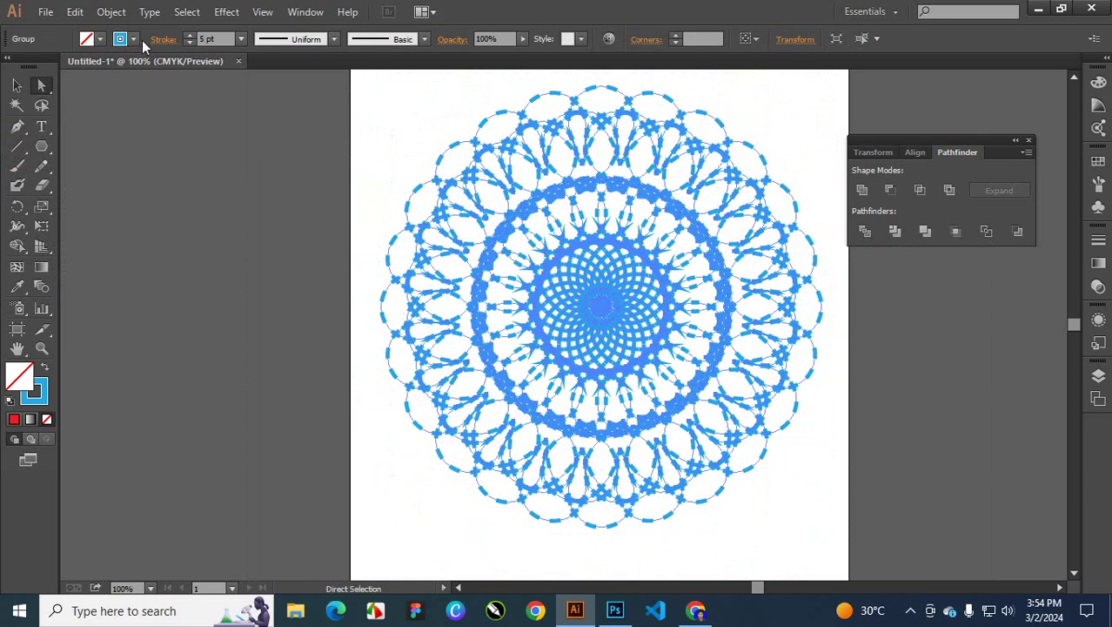
click(242, 39)
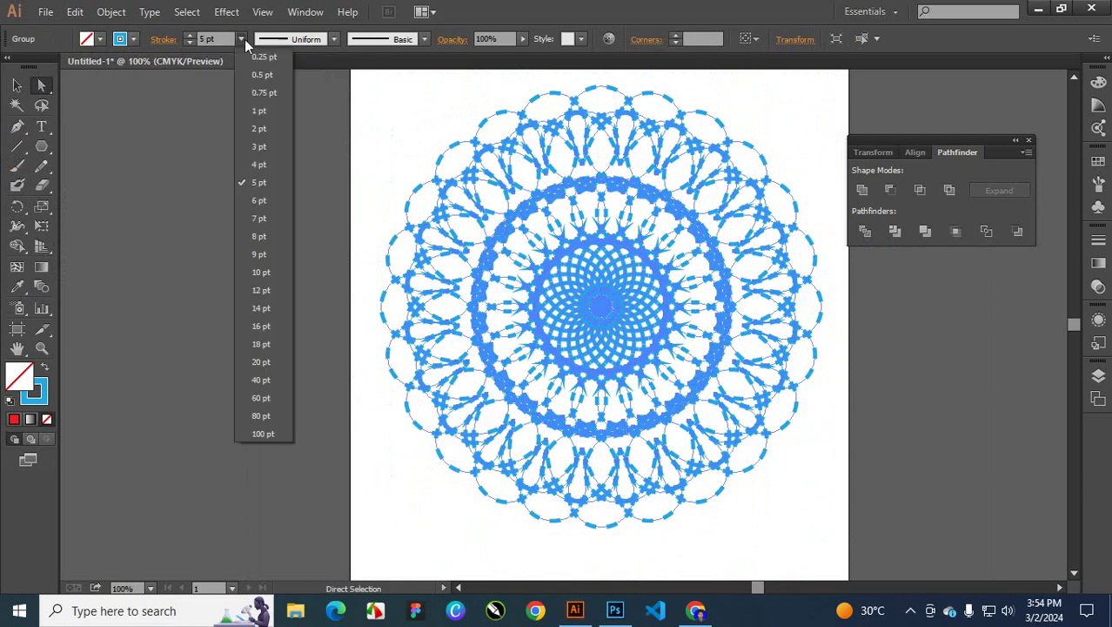
click(260, 129)
click(816, 111)
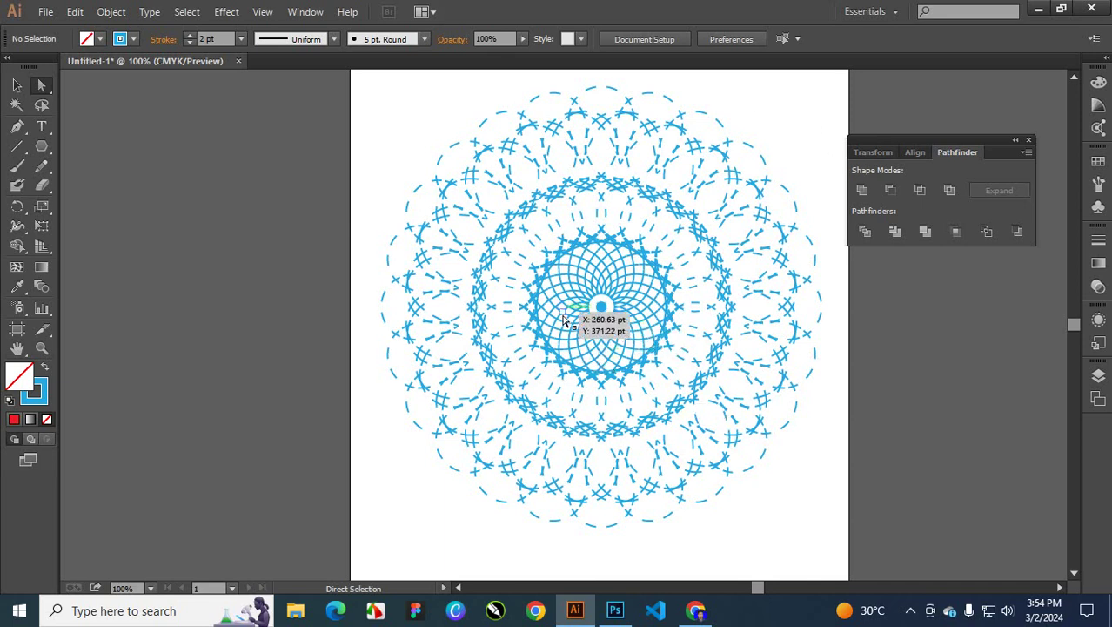
Step: Reposition the floating Pathfinder panel closer to the artboard
key(ctrl+minus)
key(ctrl+minus)
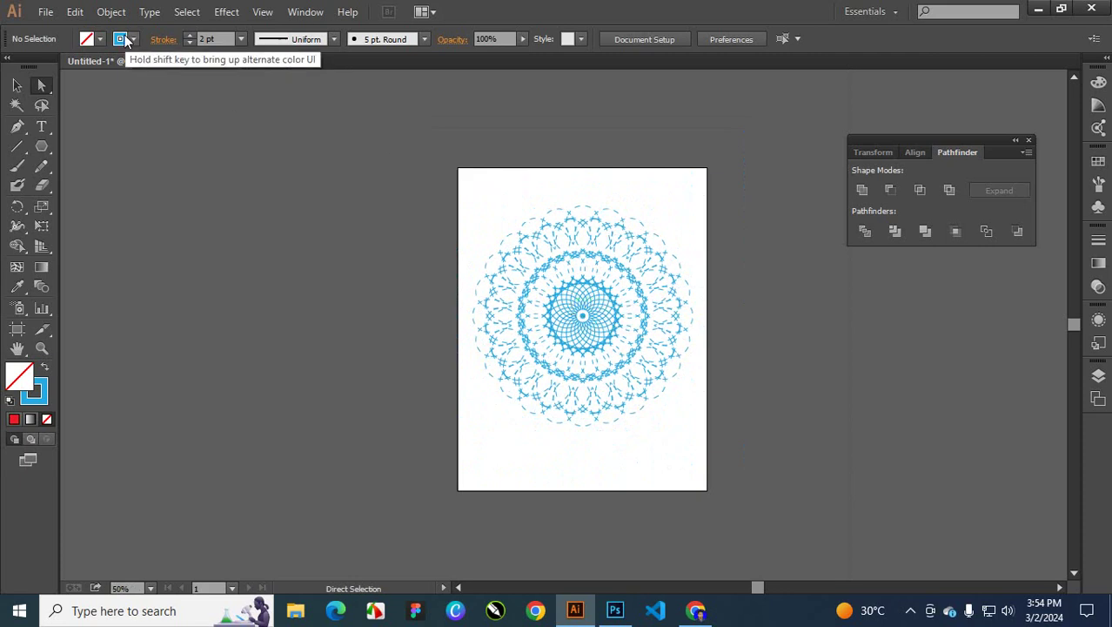
drag(944, 138, 834, 95)
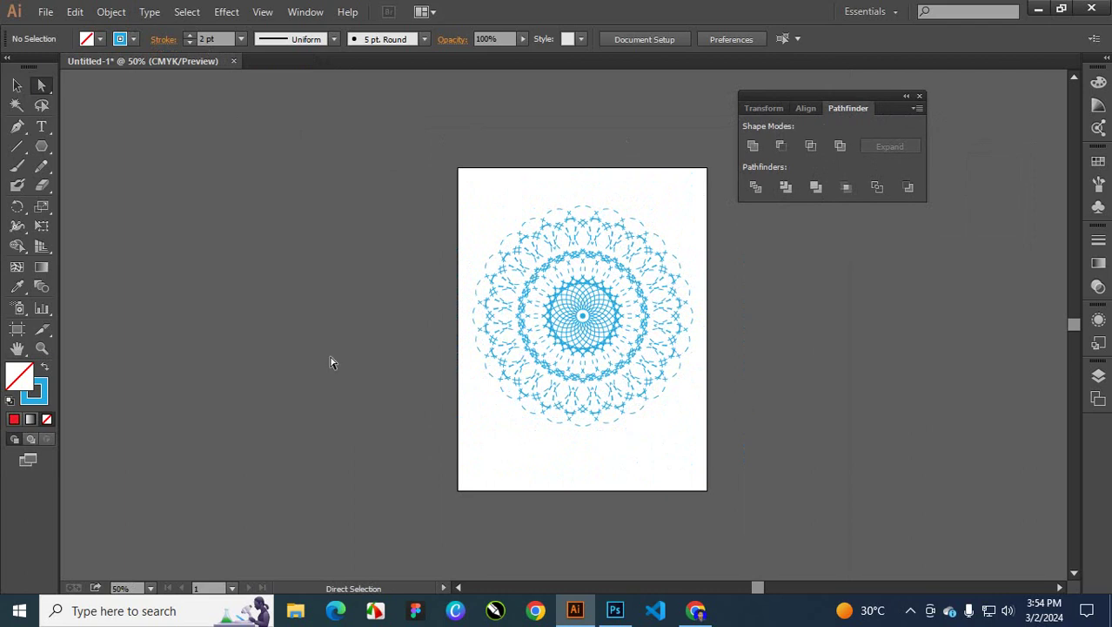
Step: Start saving the document and choose Adobe PDF (*.PDF) as the file format
click(46, 12)
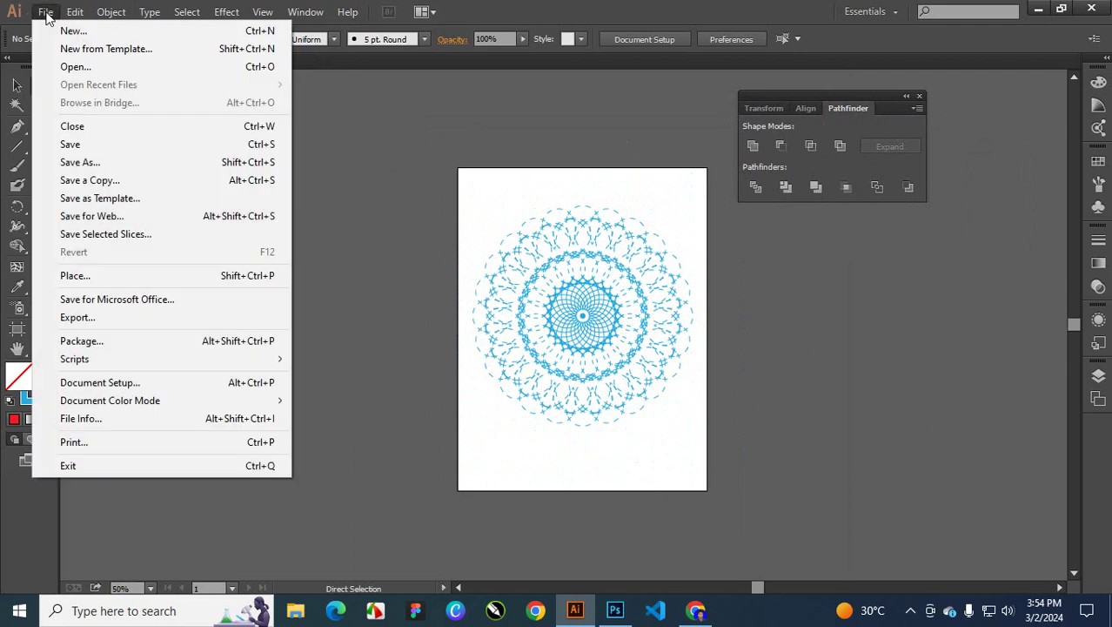
click(121, 148)
click(221, 326)
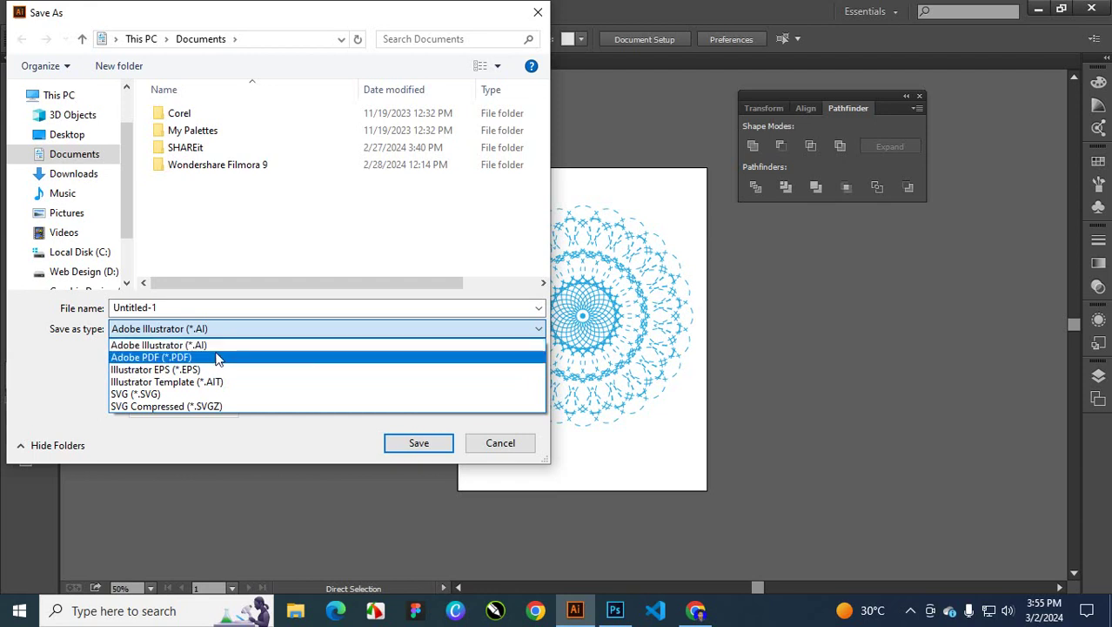
click(217, 360)
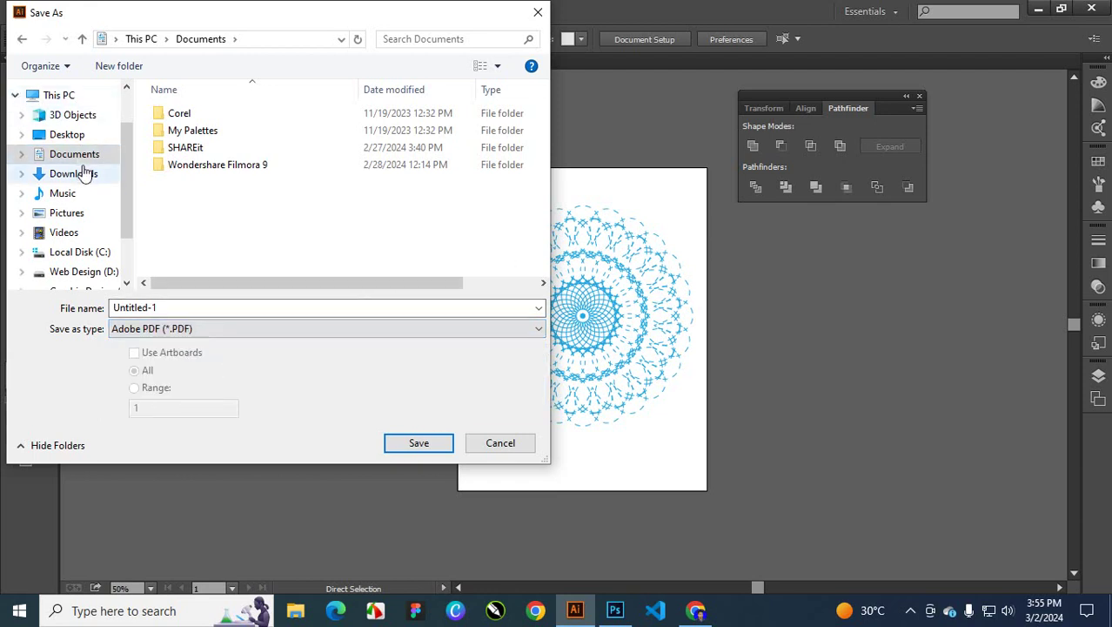
Step: Create a folder named "class 33" on the Desktop and open it as the save location
click(68, 135)
right_click(396, 199)
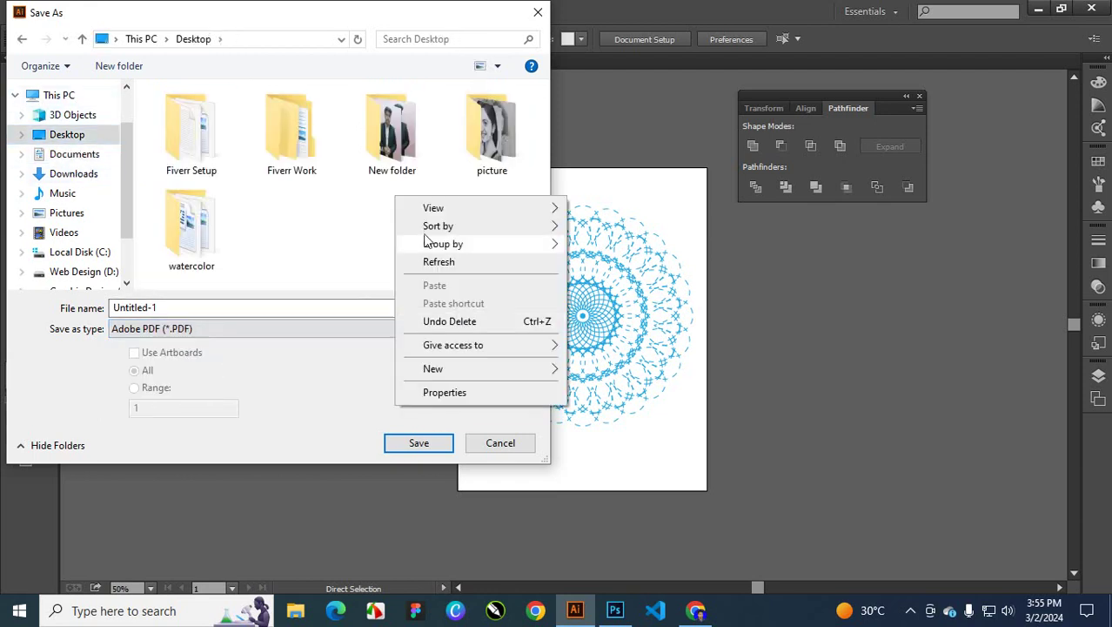
mouse_move(452, 369)
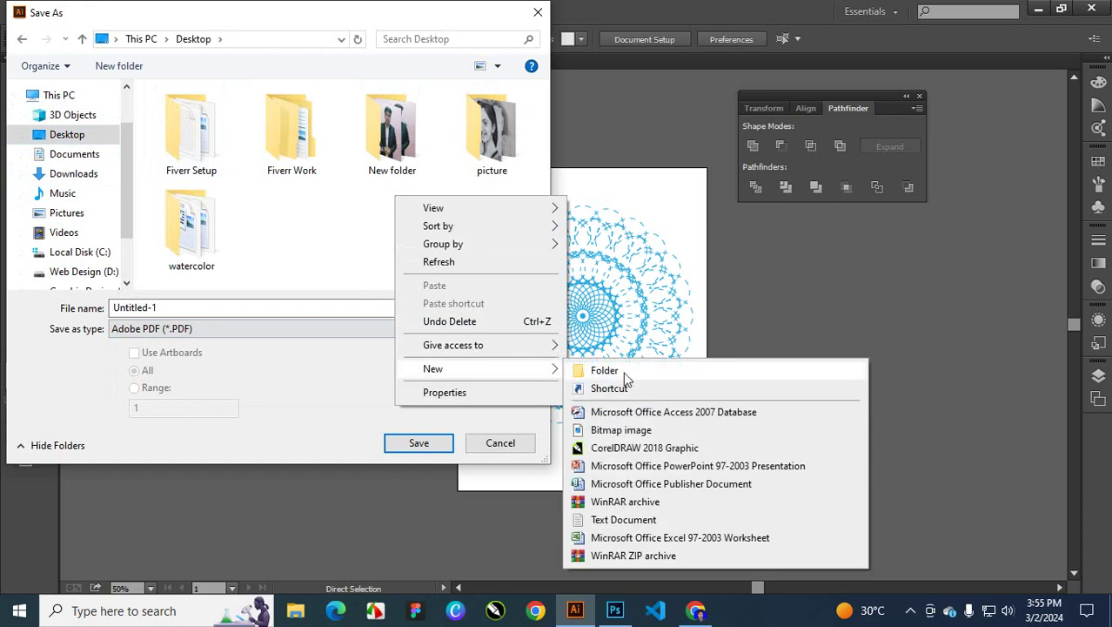
click(624, 374)
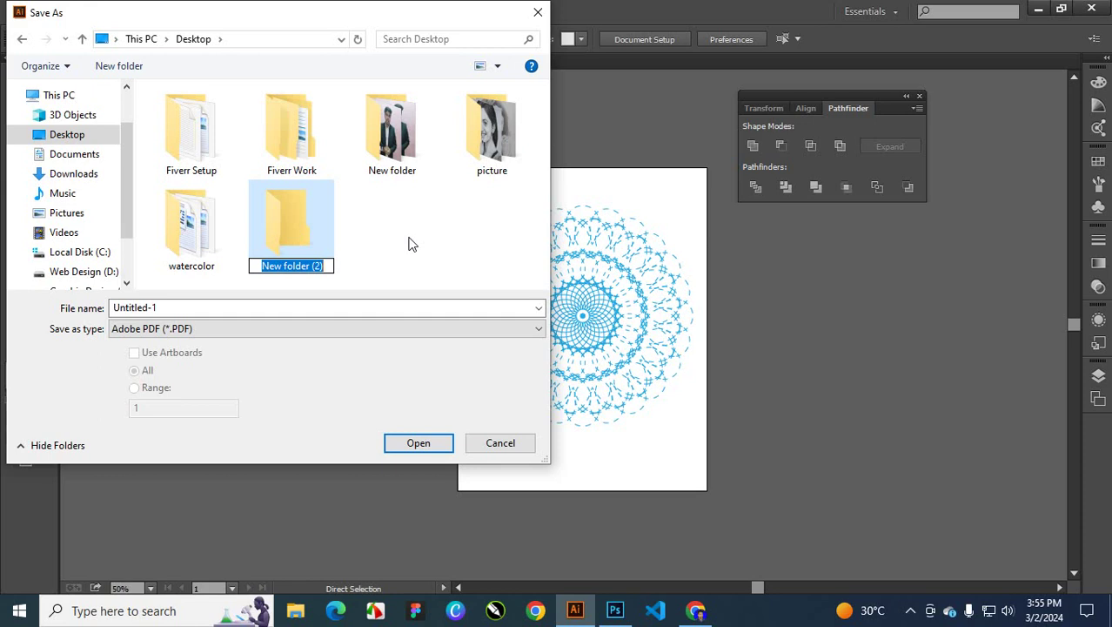
text(clas)
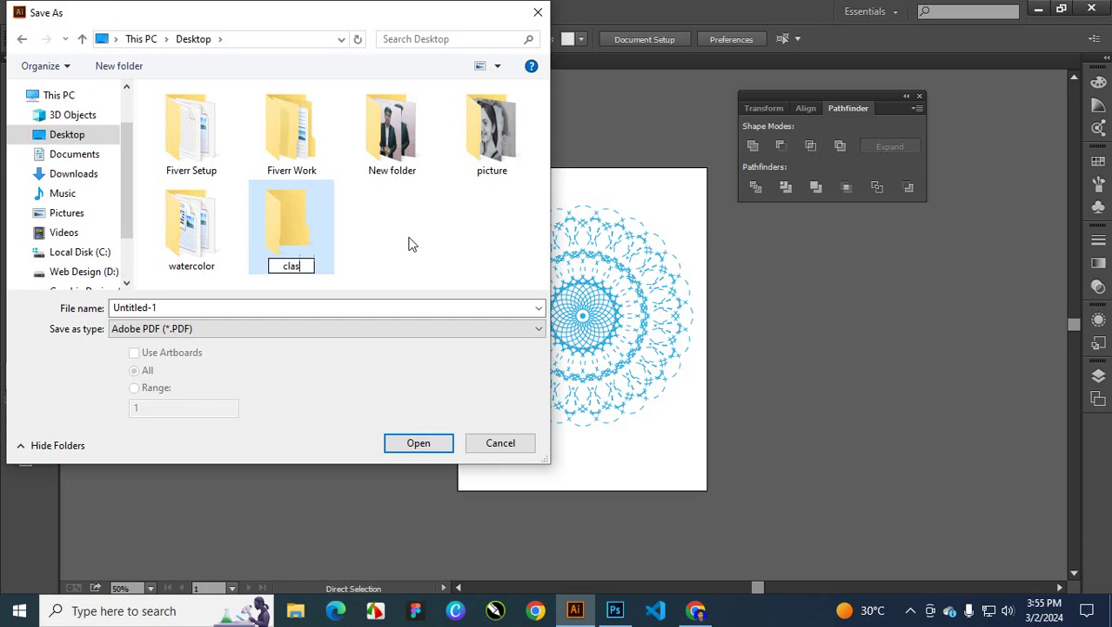
text(s 33)
click(296, 216)
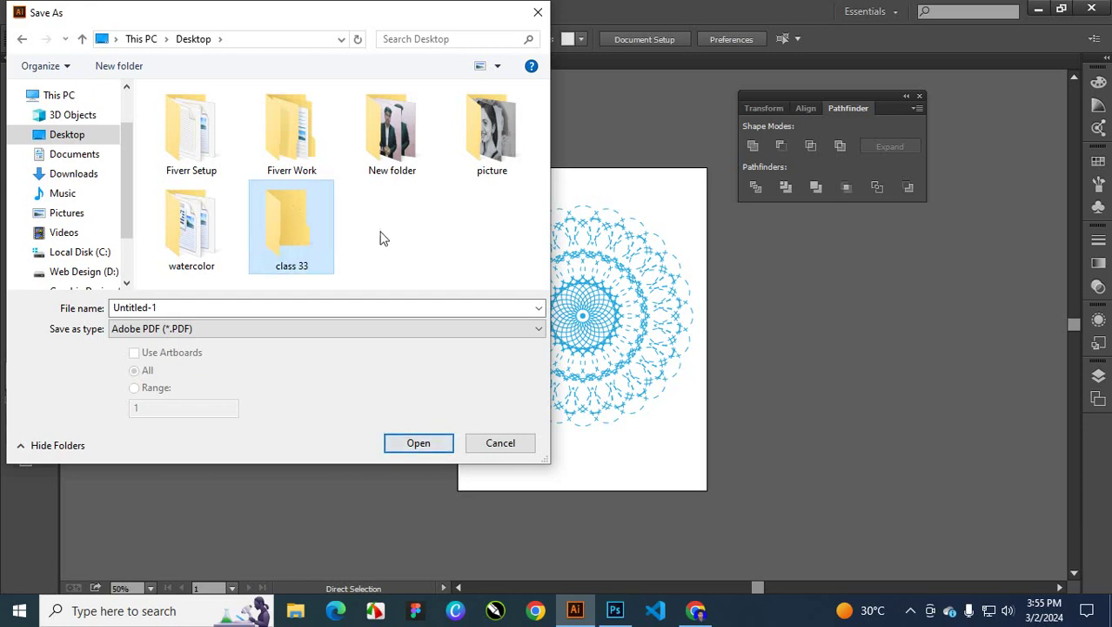
double_click(327, 208)
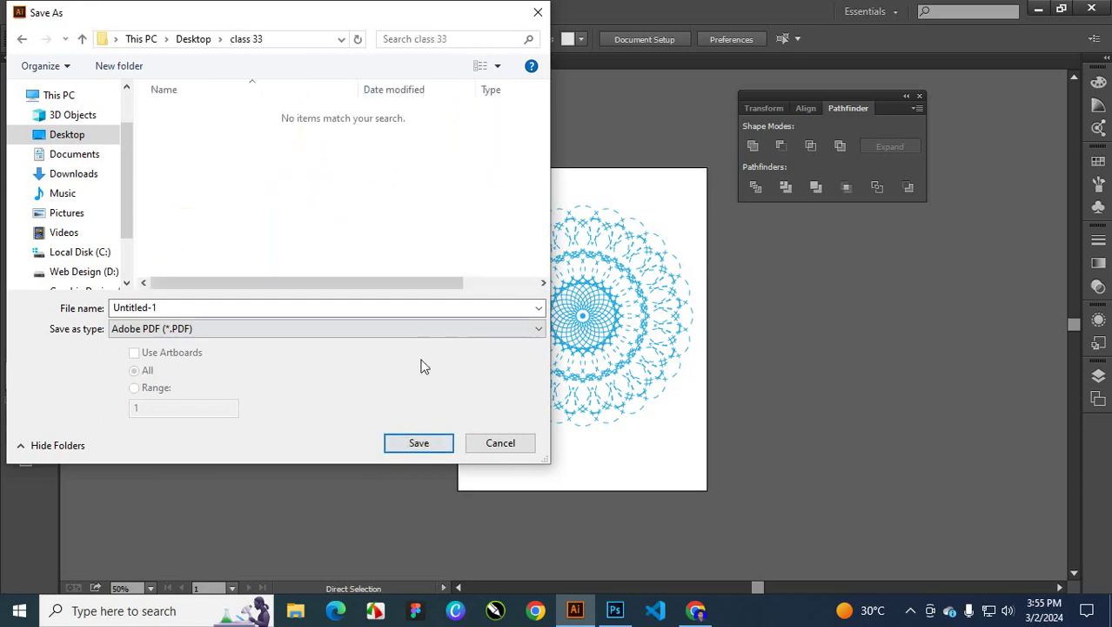
Step: Name the file "class home work" and save it as a PDF, accepting the PDF export options
click(297, 308)
key(ctrl+a)
text(c)
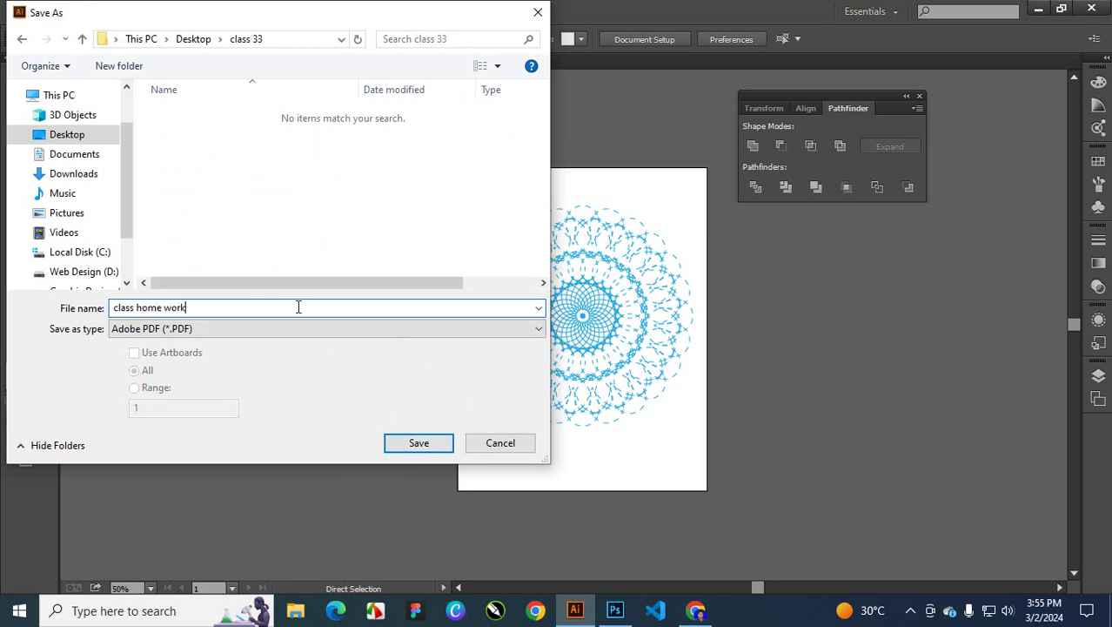
click(415, 450)
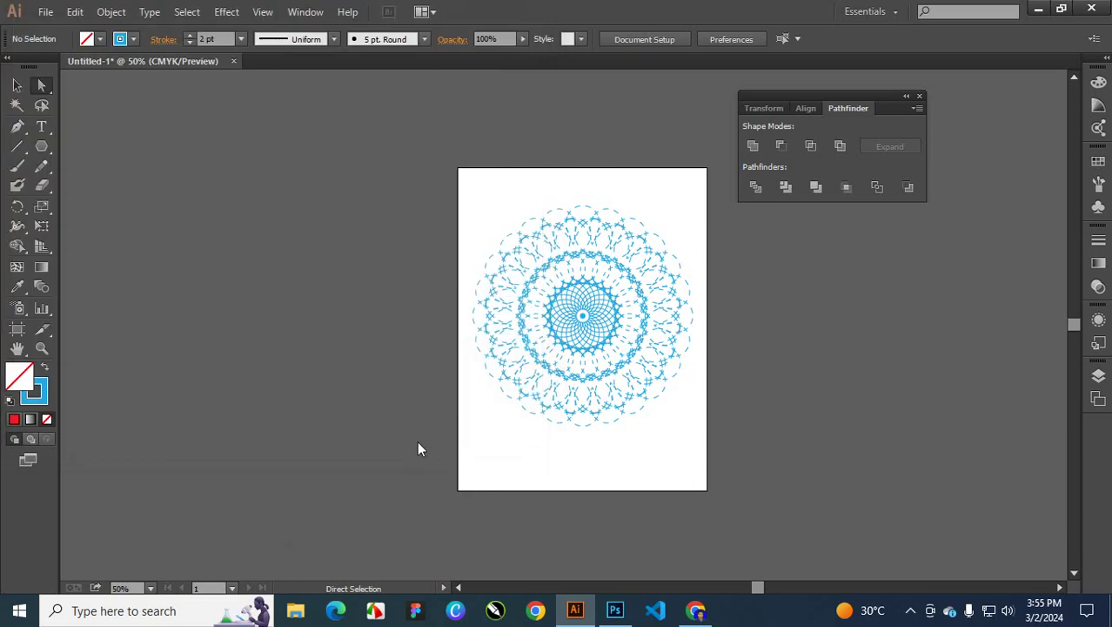
click(706, 517)
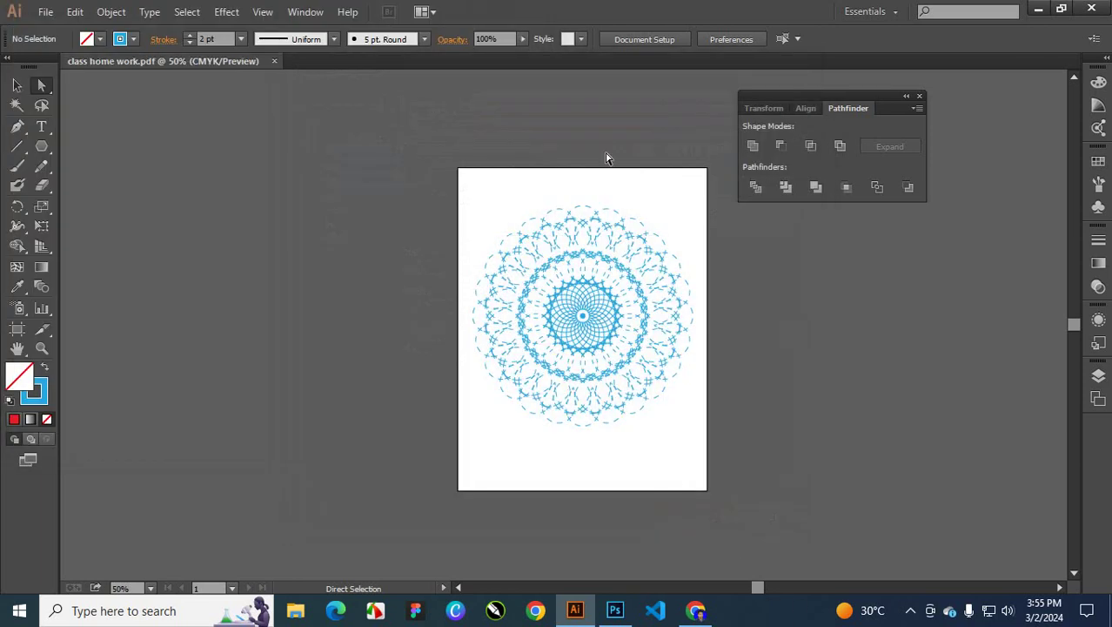